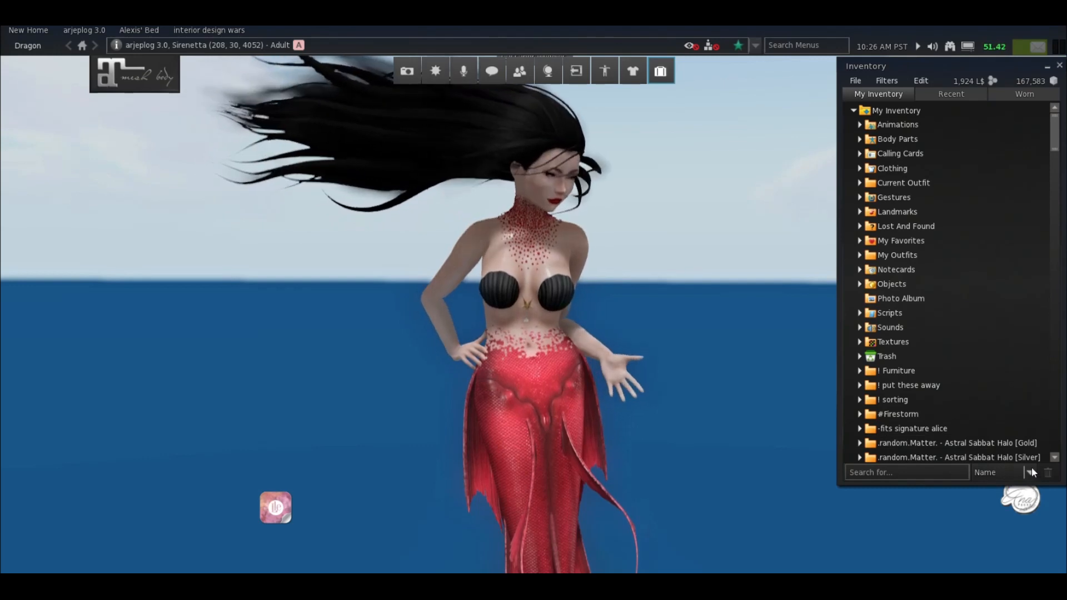
# Look around the avatar from front and back, including a brief switch into first-person mouselook view.
pyautogui.moveTo(523, 351); pyautogui.dragTo(989, 350)
pyautogui.moveTo(533, 334); pyautogui.dragTo(536, 303)
pyautogui.hotkey('shift', 'Left')
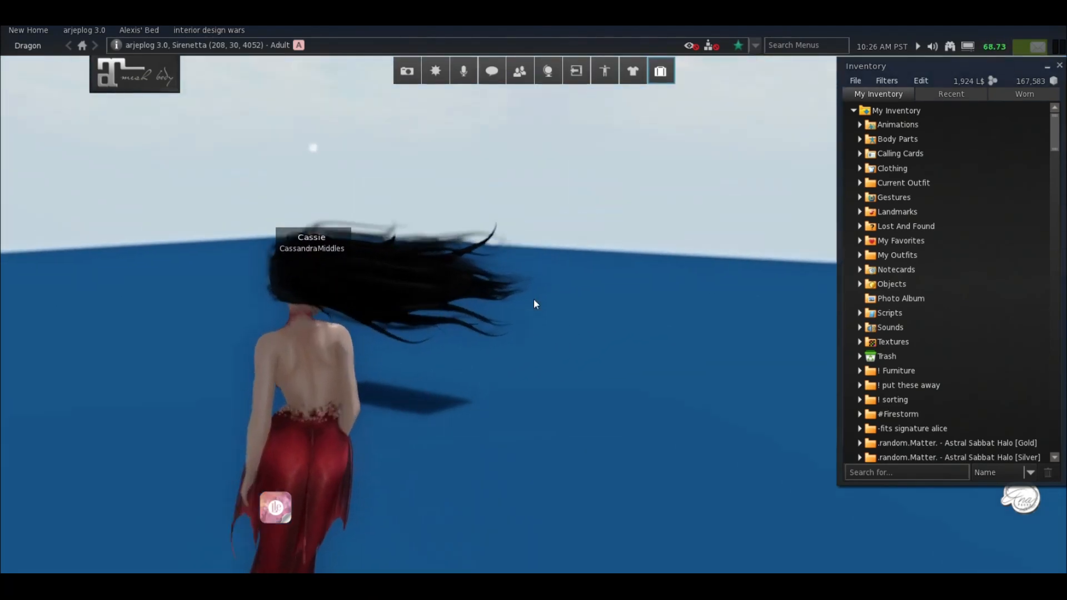
pyautogui.scroll(5, 533, 300)
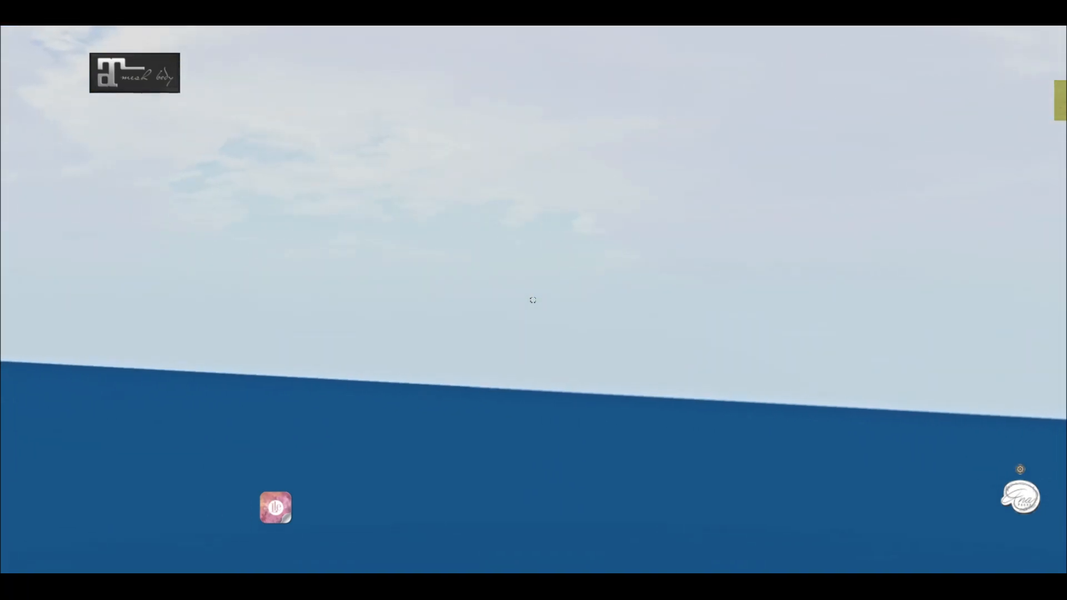
pyautogui.press('Escape')
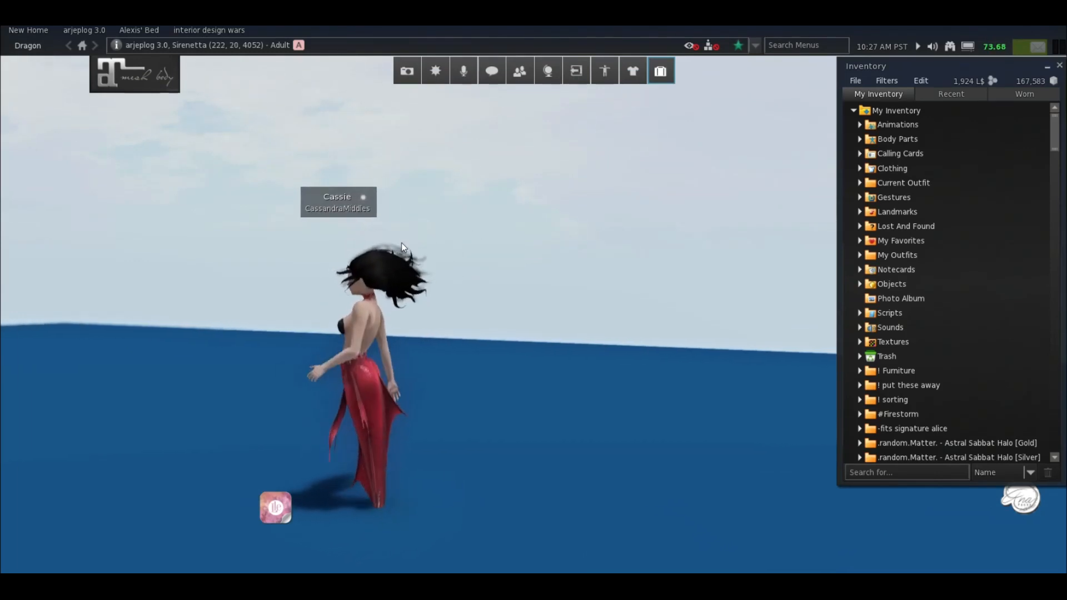
# Focus the camera on the avatar's upper body and tail, and inspect them up close and from different angles.
pyautogui.moveTo(365, 342); pyautogui.dragTo(1023, 320)
pyautogui.moveTo(542, 291); pyautogui.dragTo(623, 265)
pyautogui.keyDown('alt'); pyautogui.click(526, 195); pyautogui.keyUp('alt')
pyautogui.moveTo(532, 311)
pyautogui.mouseDown()
pyautogui.moveTo(525, 264)
pyautogui.moveTo(486, 289)
pyautogui.moveTo(500, 320)
pyautogui.moveTo(522, 317)
pyautogui.moveTo(534, 300)
pyautogui.mouseUp()
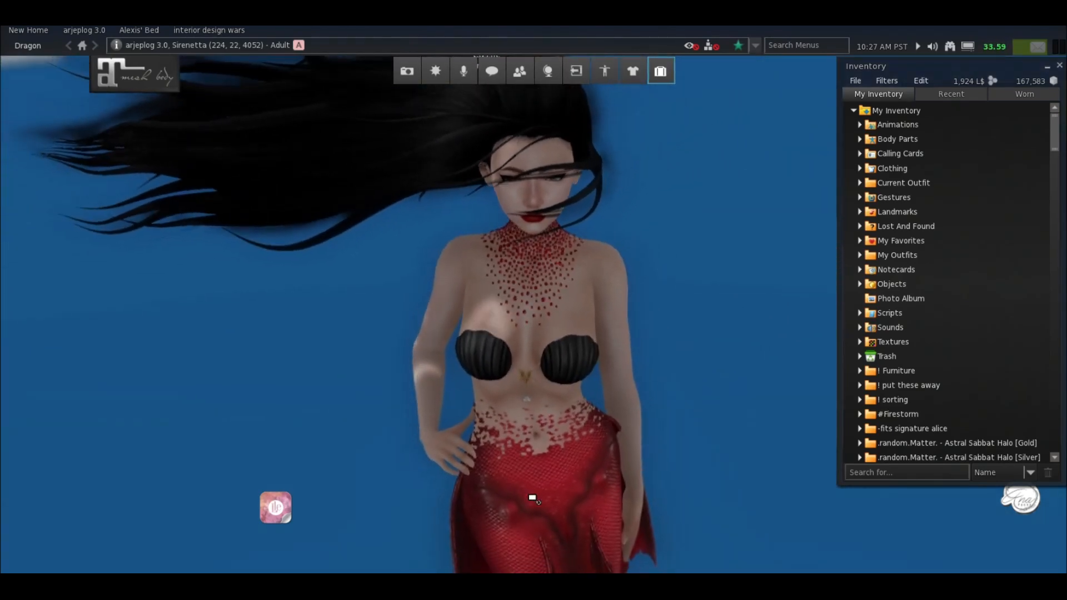
pyautogui.keyDown('alt'); pyautogui.click(531, 498); pyautogui.keyUp('alt')
pyautogui.moveTo(533, 311); pyautogui.dragTo(1028, 344)
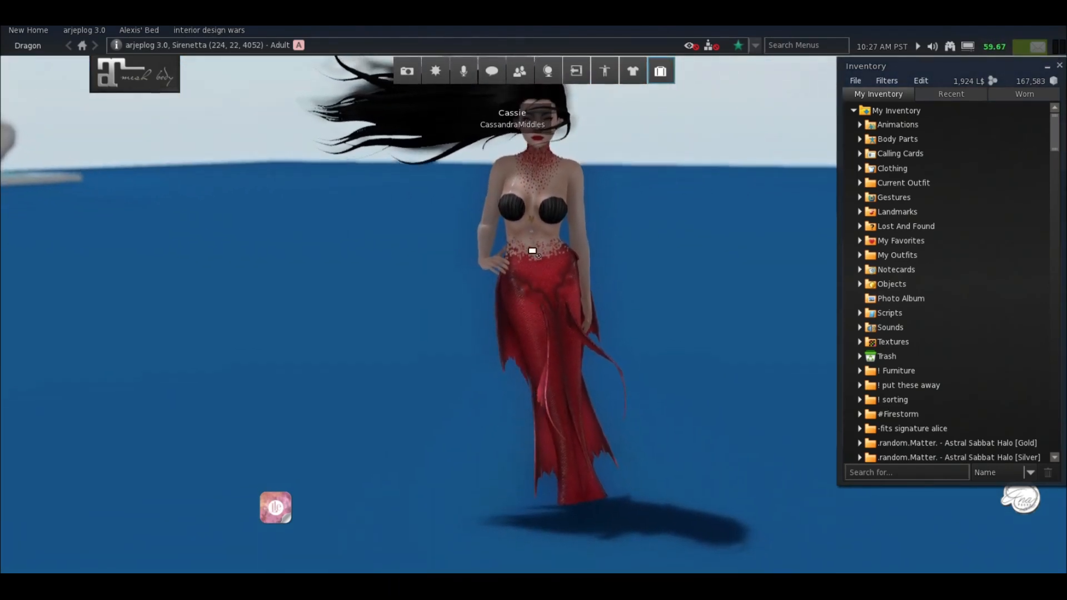
pyautogui.moveTo(532, 216); pyautogui.dragTo(445, 256)
pyautogui.keyDown('alt'); pyautogui.click(537, 147); pyautogui.keyUp('alt')
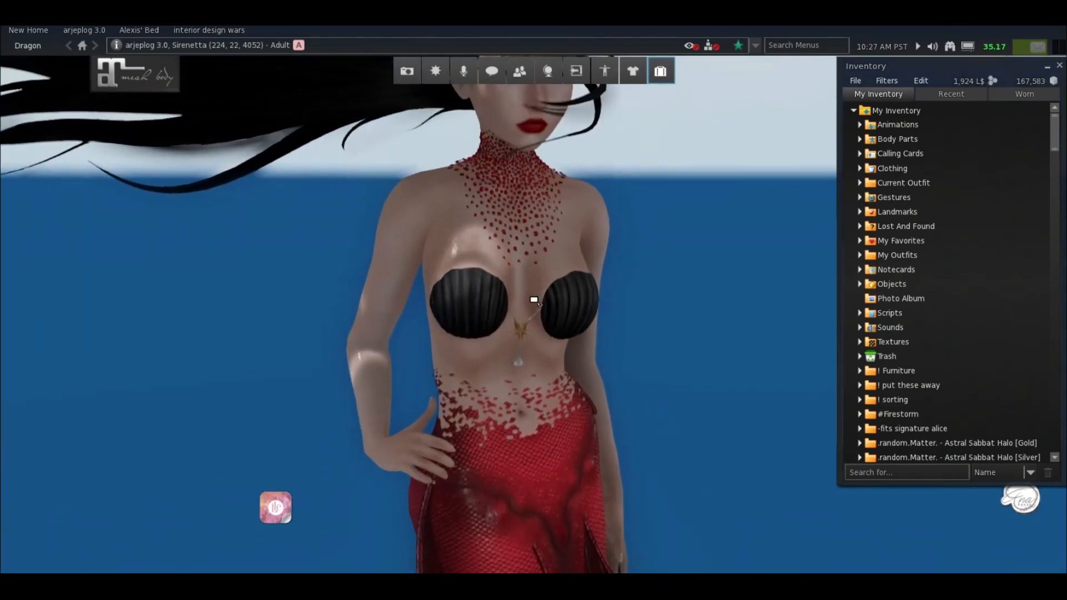
pyautogui.moveTo(525, 248); pyautogui.dragTo(531, 326)
pyautogui.moveTo(558, 435); pyautogui.dragTo(436, 435)
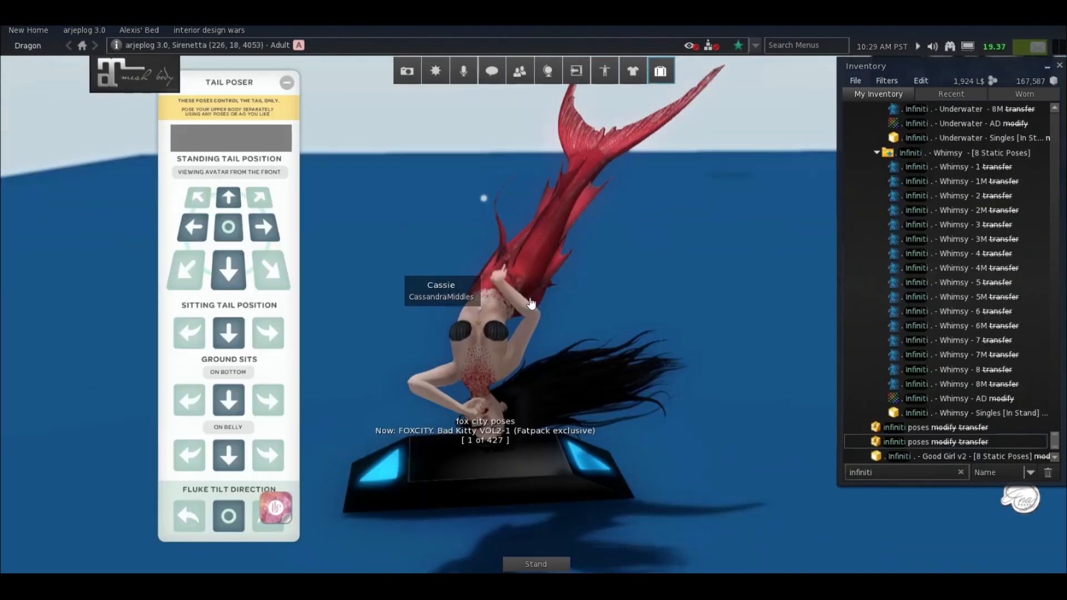
# Collapse the Tail Poser HUD and close the Inventory window to clear the view of the posed avatar.
pyautogui.moveTo(501, 300); pyautogui.dragTo(535, 300)
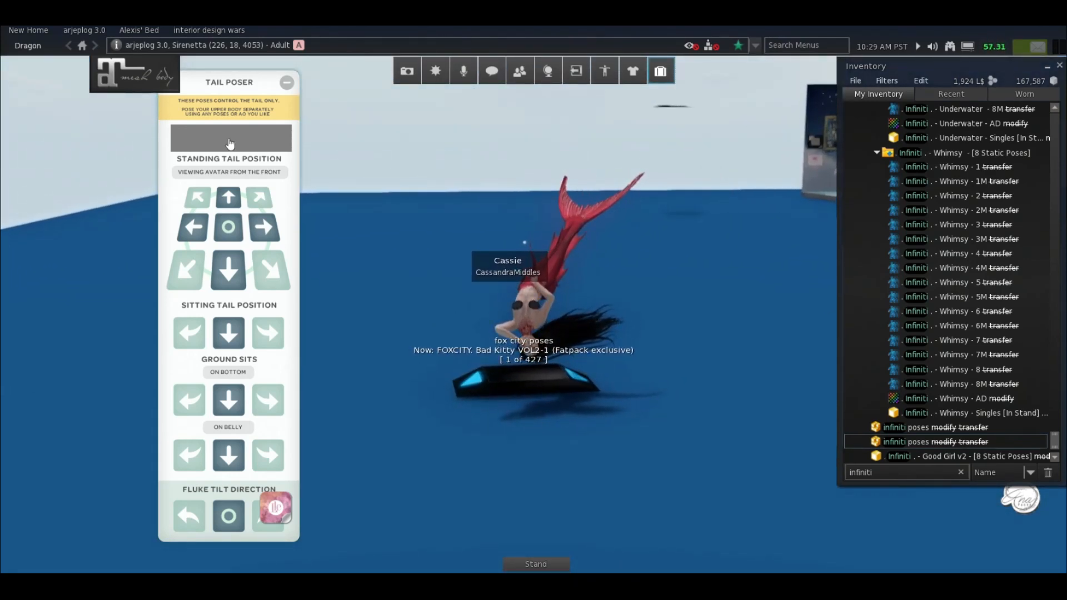
pyautogui.click(287, 84)
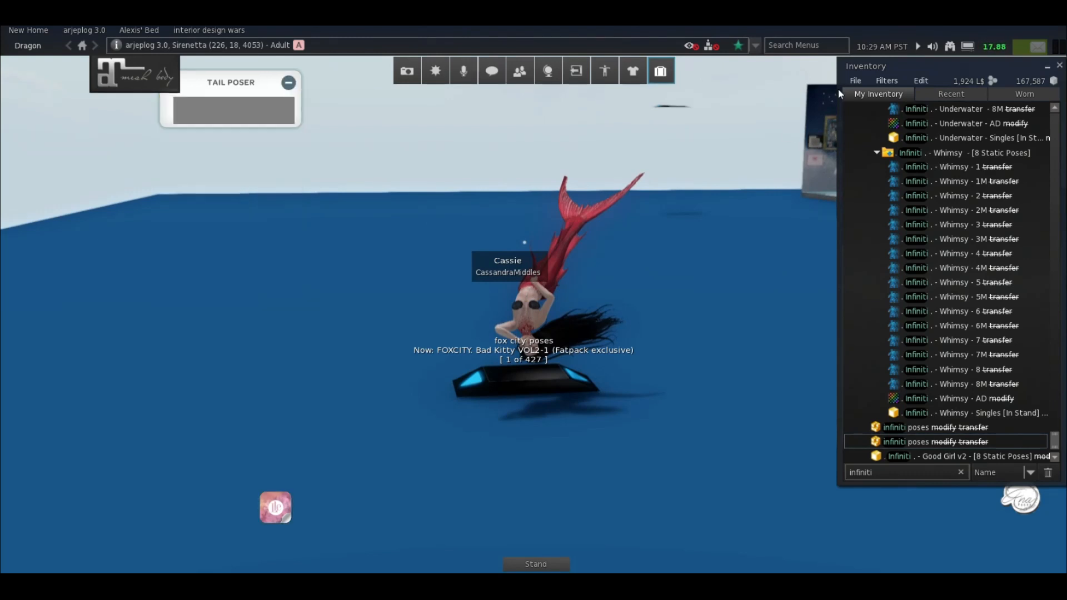
pyautogui.click(1059, 65)
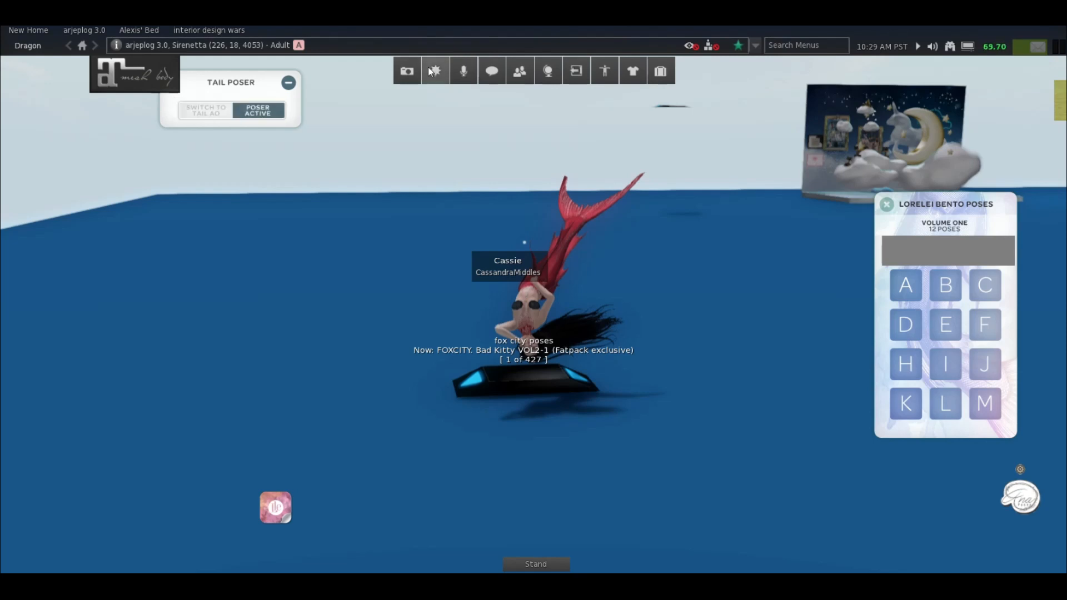
# Add the Camera controls button to the toolbar.
pyautogui.rightClick(466, 72)
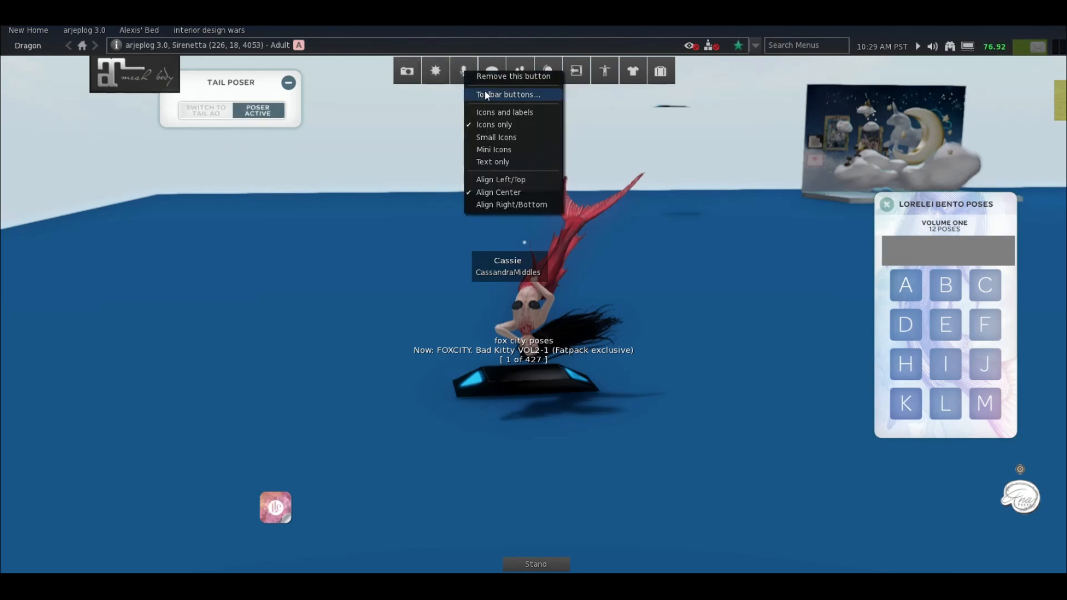
pyautogui.click(490, 95)
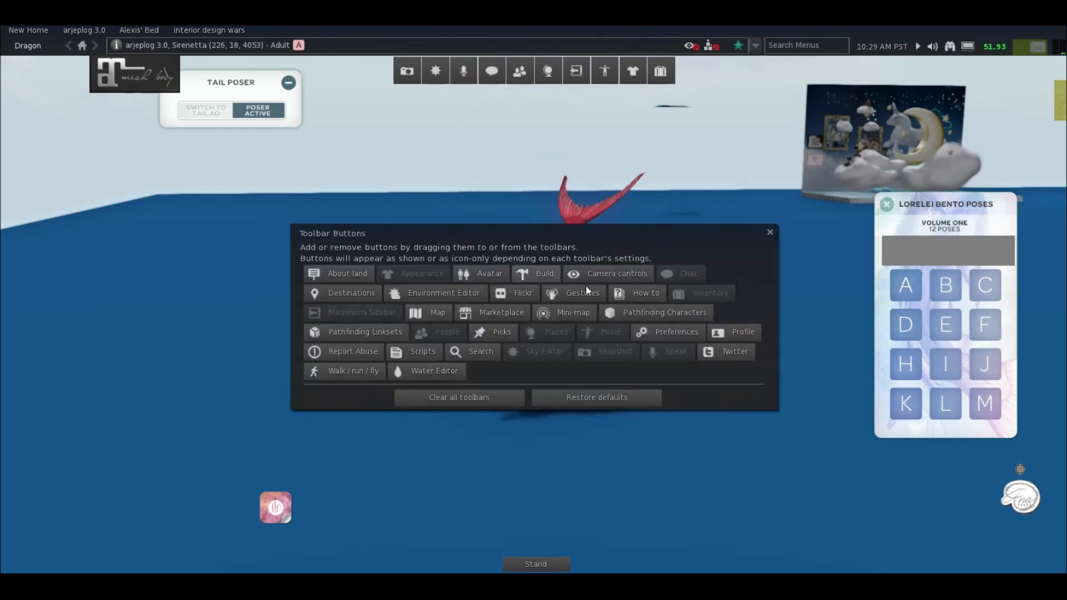
pyautogui.moveTo(602, 272); pyautogui.dragTo(568, 75)
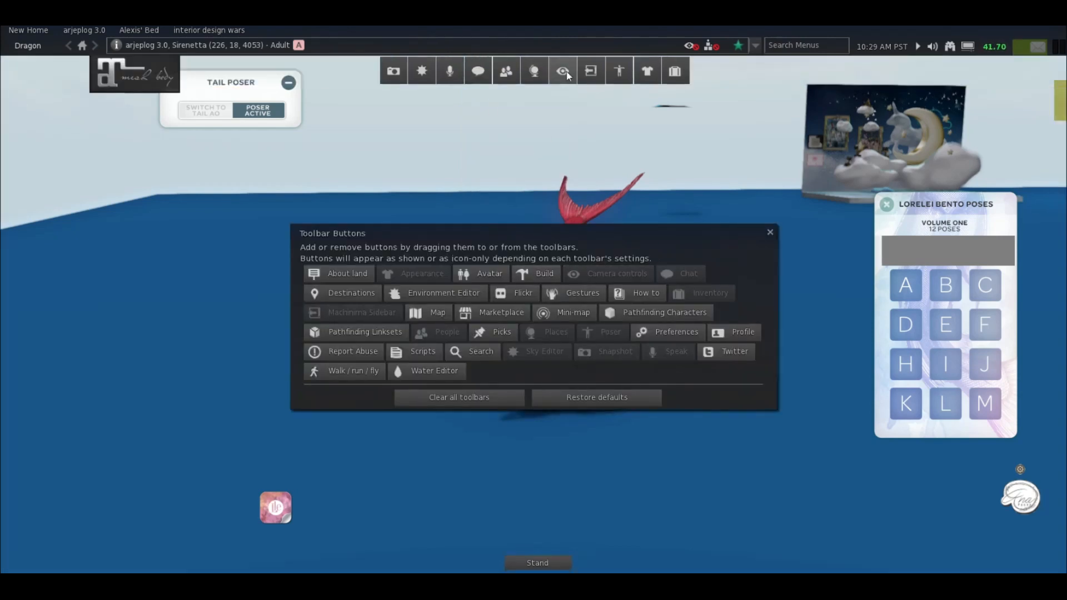
# Check the Snapshot window with its preview collapsed and expanded, then close it and the Toolbar Buttons window.
pyautogui.click(394, 78)
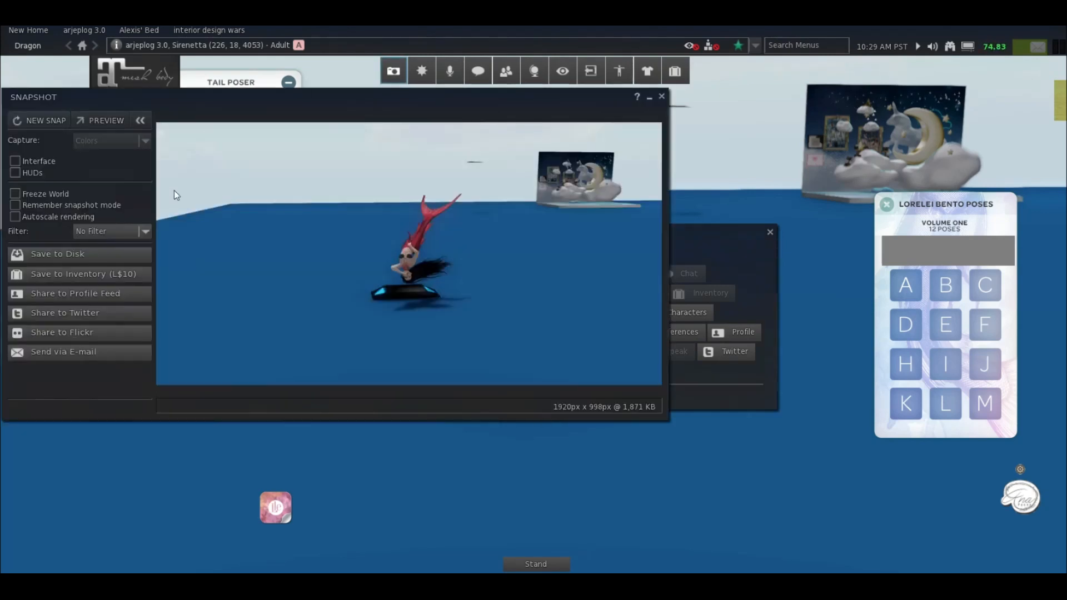
pyautogui.click(140, 122)
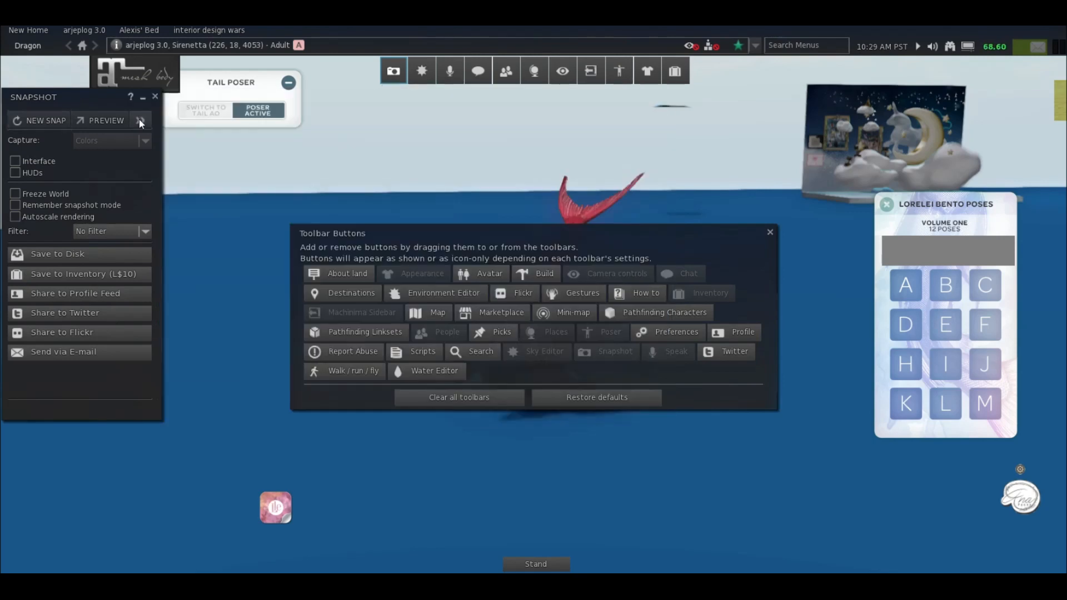
pyautogui.click(140, 120)
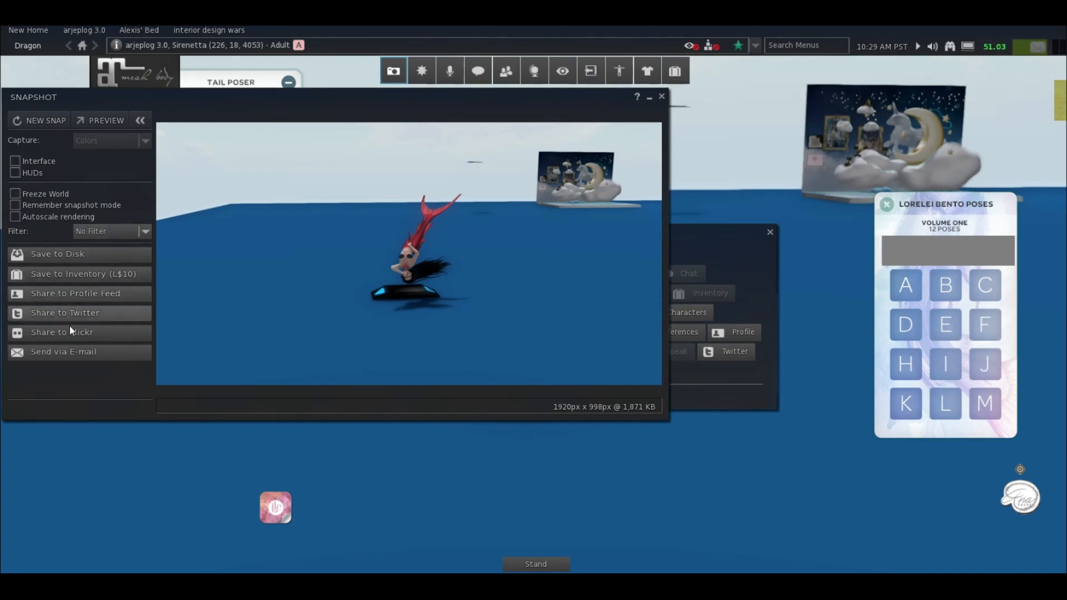
pyautogui.click(661, 97)
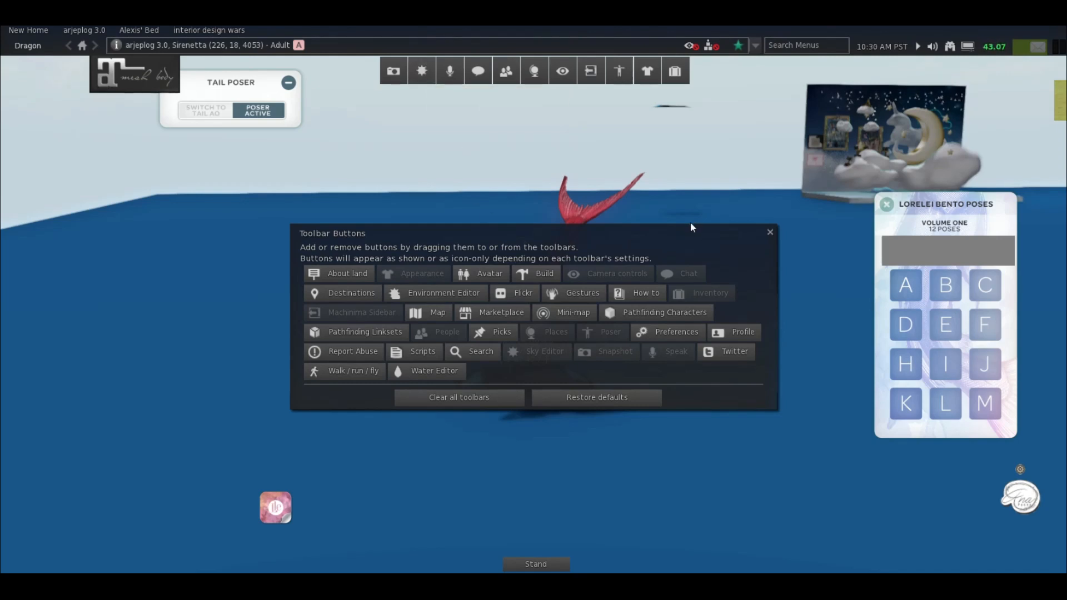
pyautogui.click(769, 231)
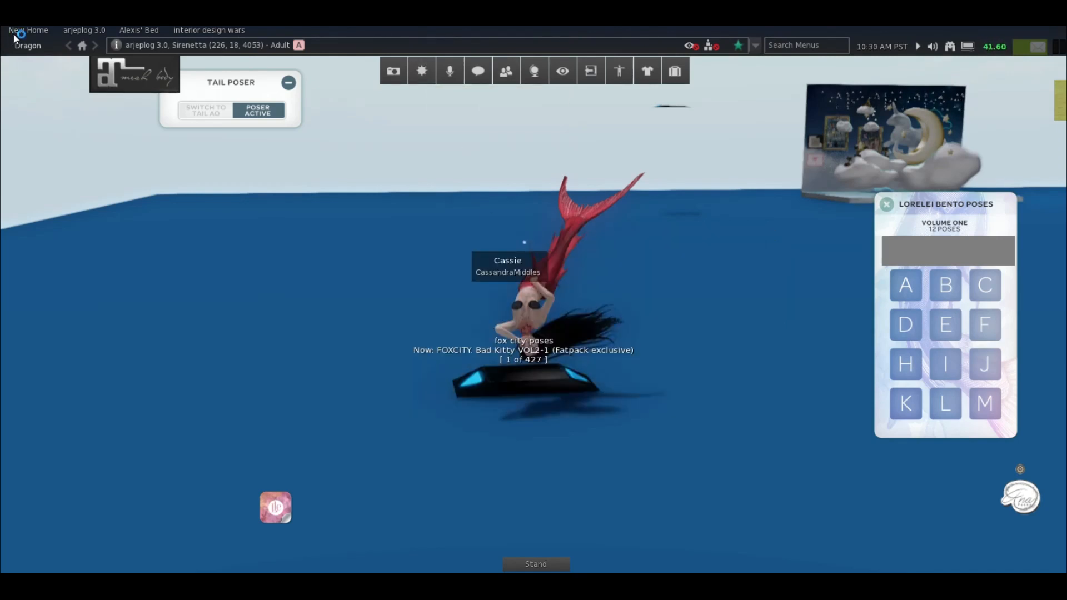
# Open the Preferences window and move it so that it is fully visible.
pyautogui.click(28, 47)
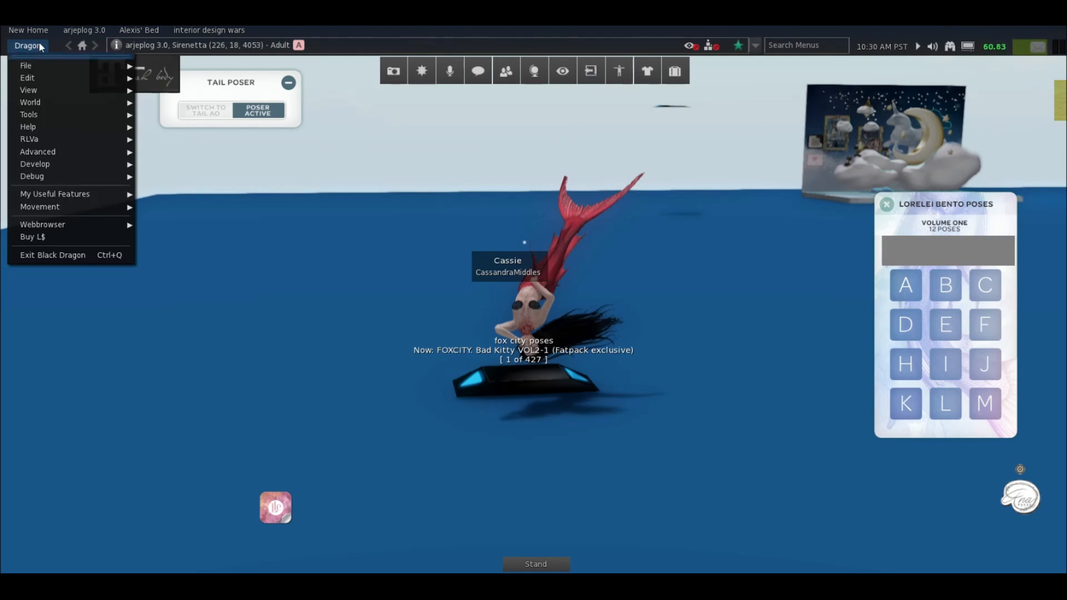
pyautogui.moveTo(35, 82)
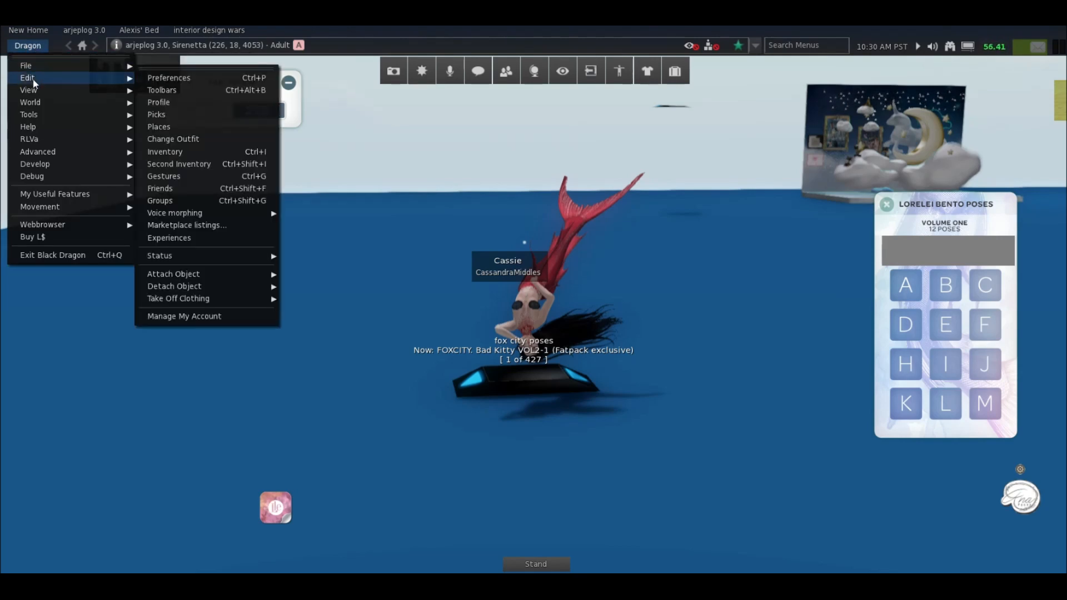
pyautogui.click(166, 80)
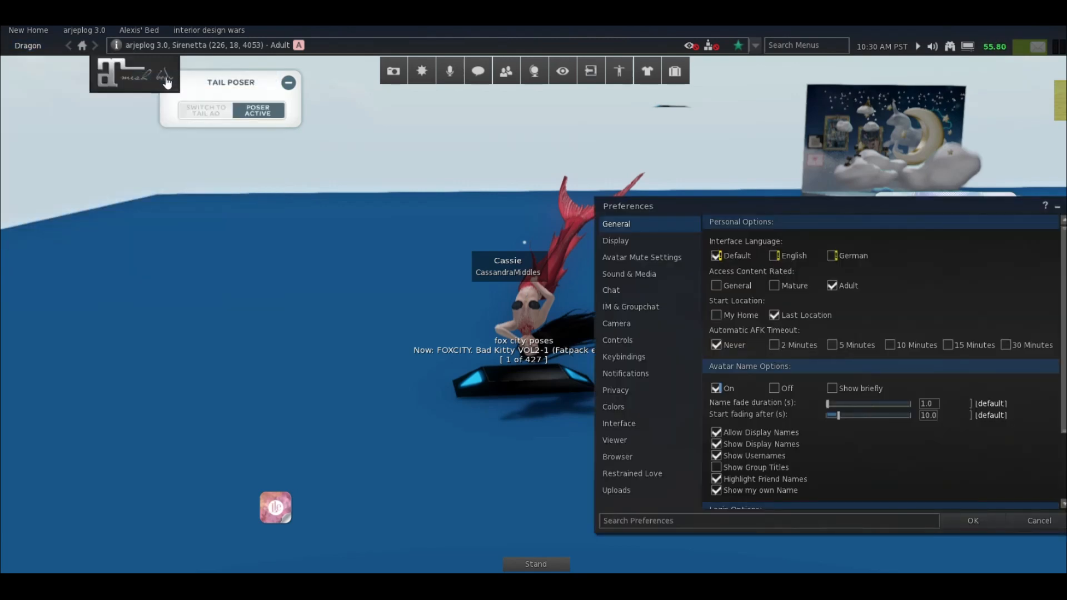
pyautogui.moveTo(671, 204); pyautogui.dragTo(152, 125)
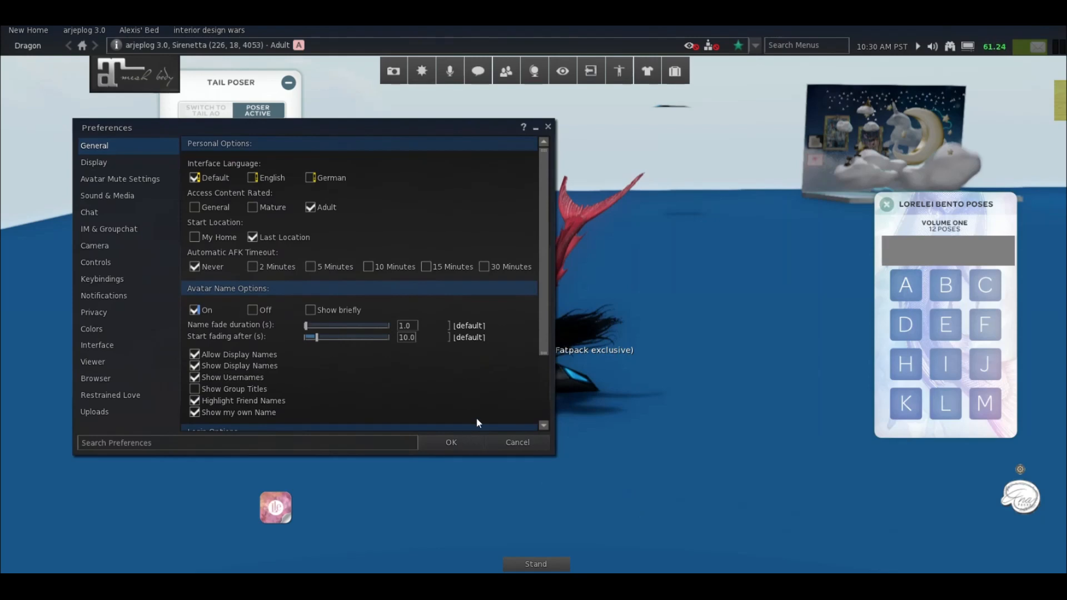
# Use the Camera Controls to bring the avatar into view beside the Preferences window, then close them.
pyautogui.click(564, 72)
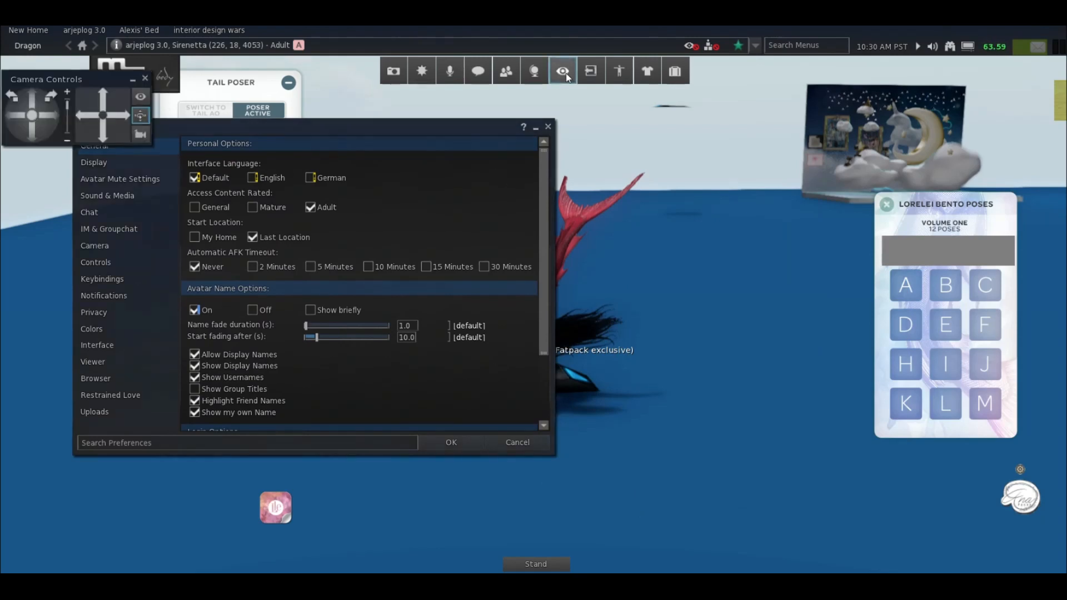
pyautogui.click(83, 116)
pyautogui.scroll(4, 667, 299)
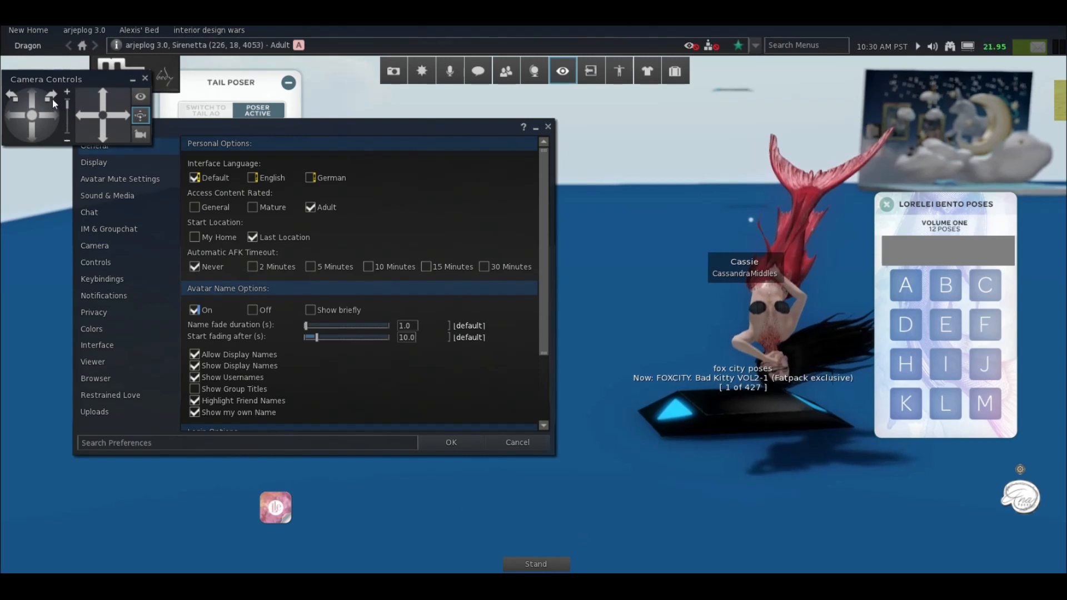
pyautogui.click(145, 78)
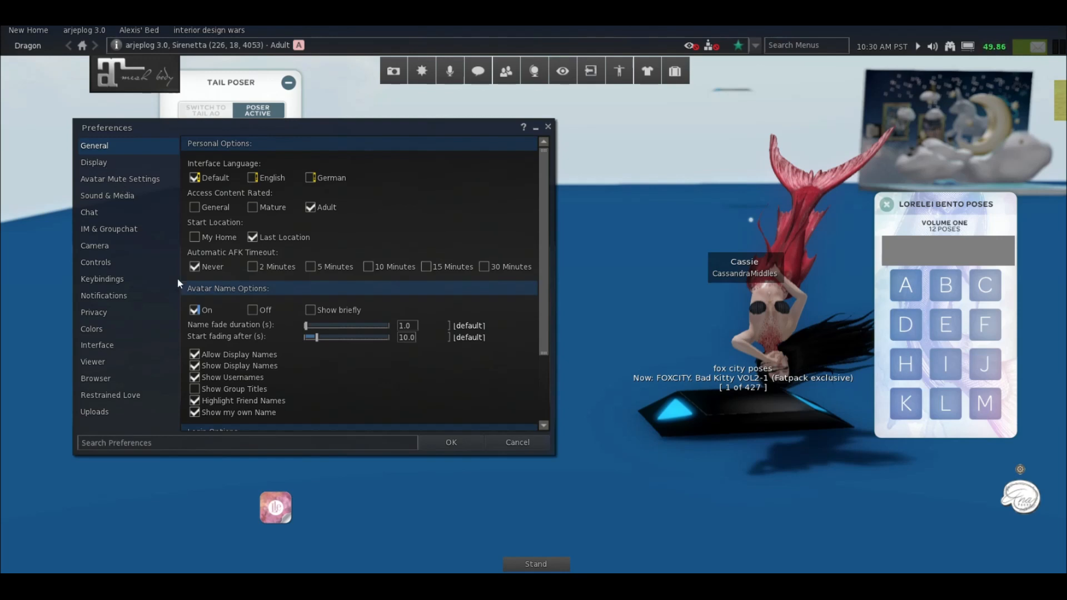
# Set the avatar name display to Off and the name fading start to 11.0 seconds.
pyautogui.click(252, 309)
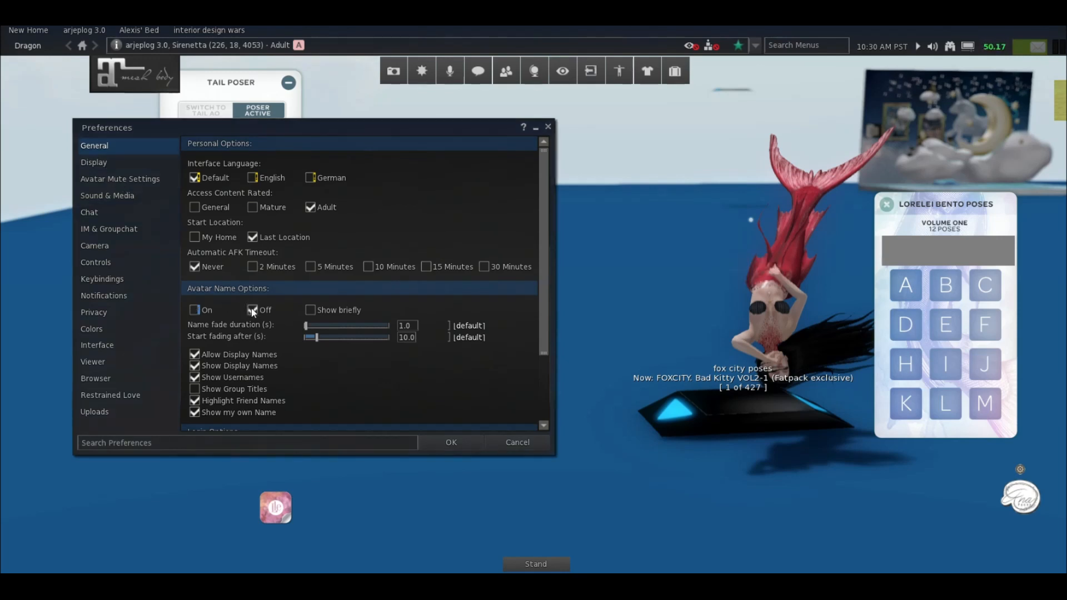
pyautogui.scroll(-3, 251, 308)
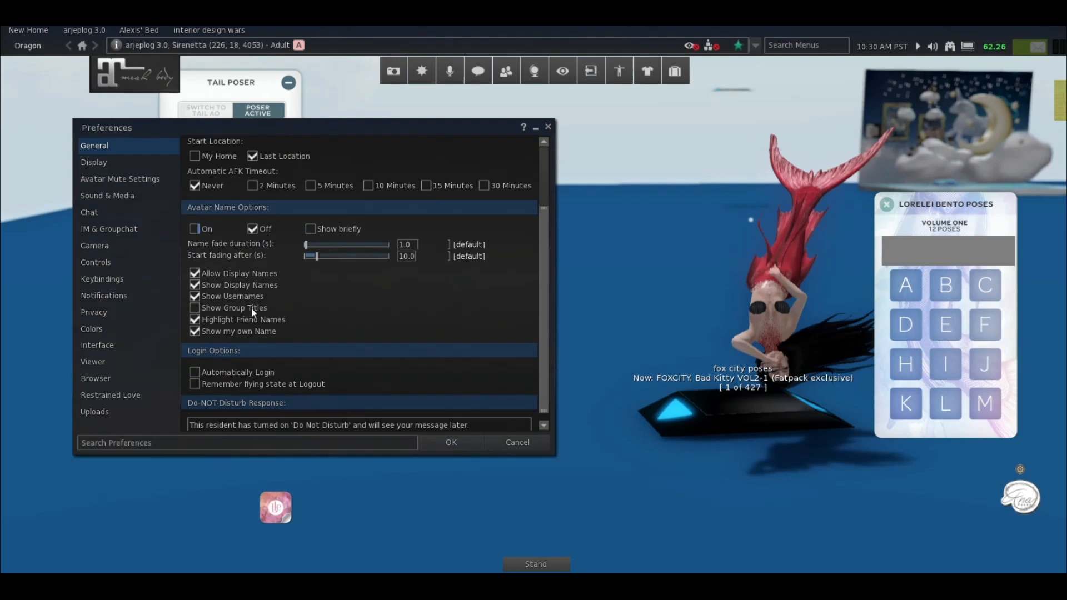
pyautogui.scroll(3, 307, 288)
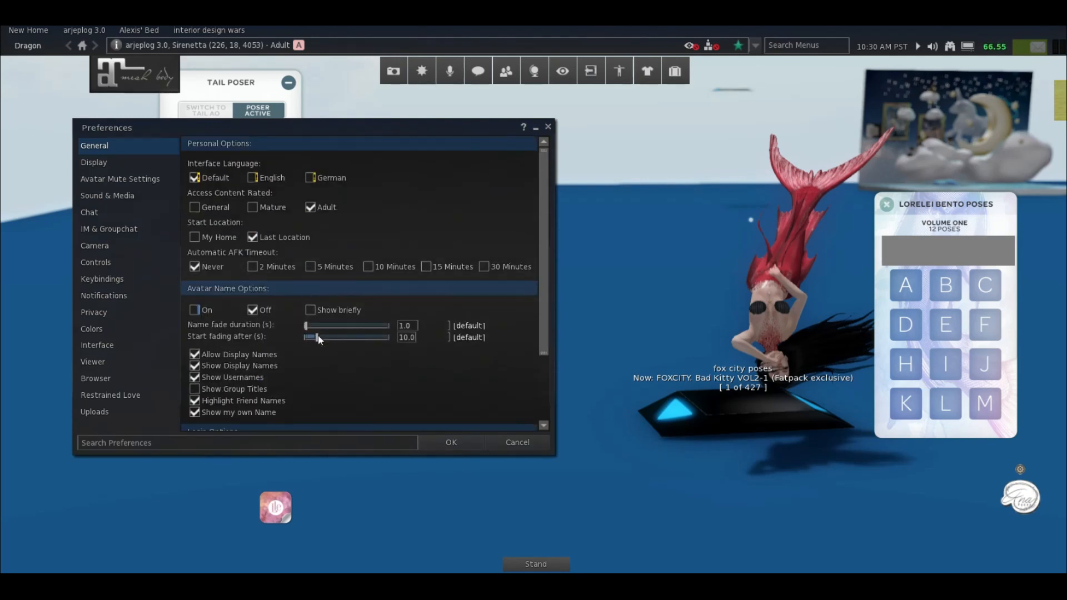
pyautogui.moveTo(301, 338); pyautogui.dragTo(319, 338)
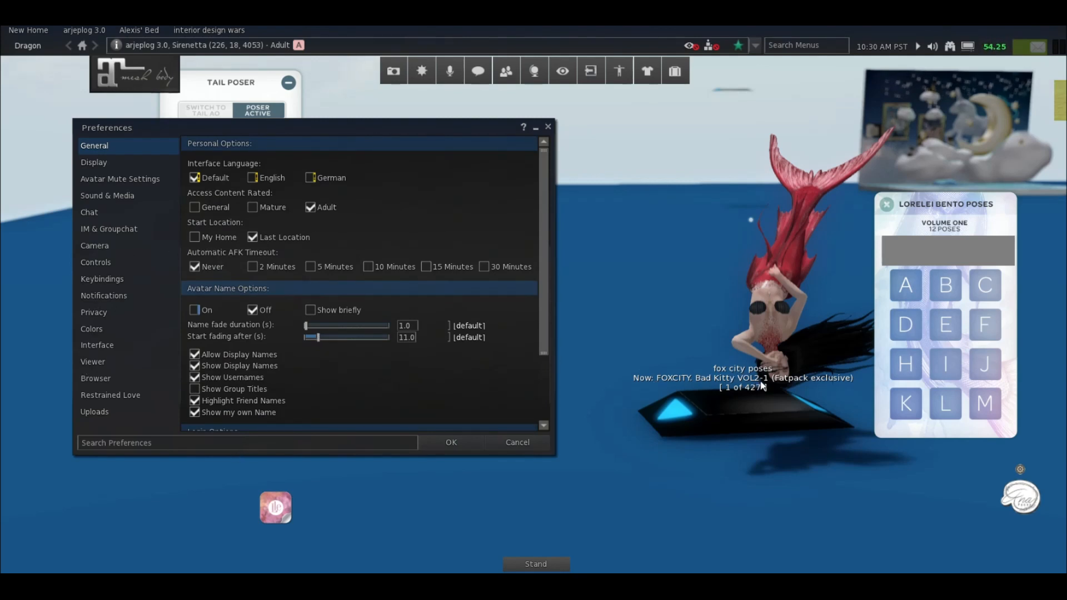
# Search the preferences for "hover" and look through the matching Interface options.
pyautogui.click(90, 443)
pyautogui.write('hover')
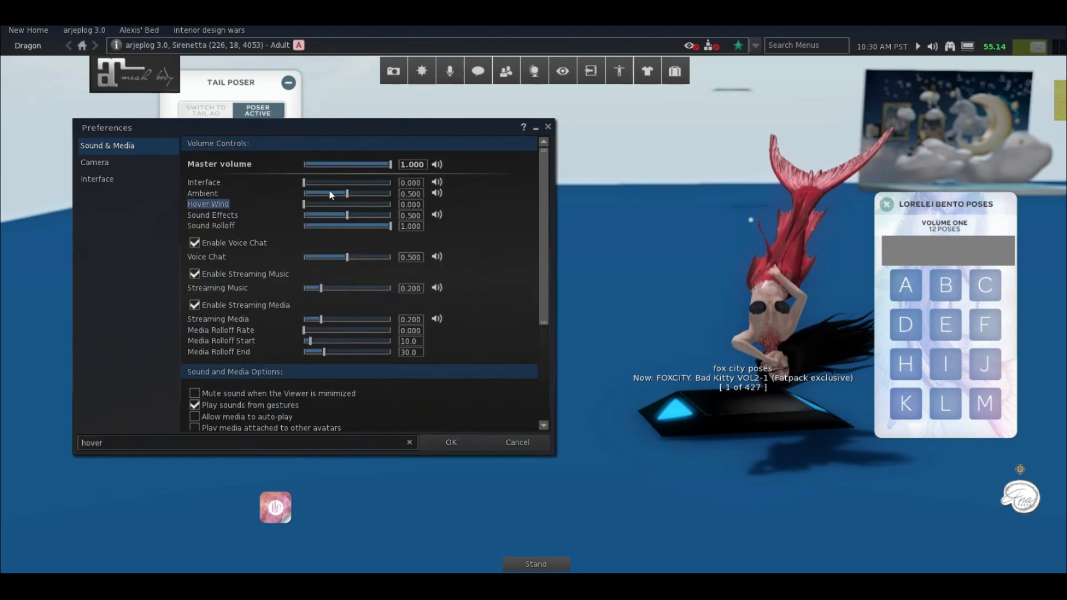
pyautogui.click(110, 177)
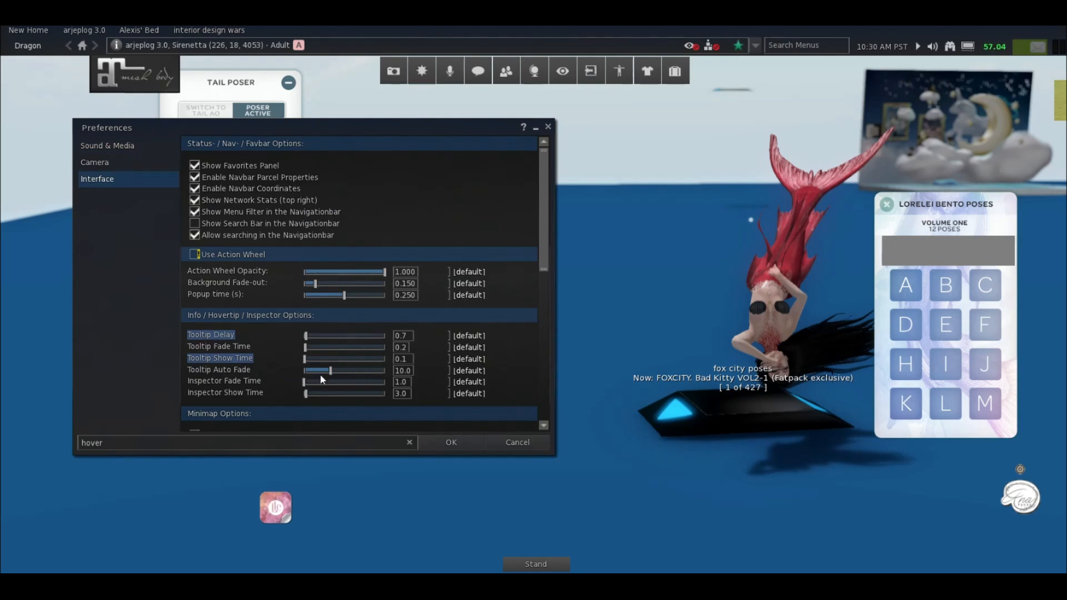
pyautogui.scroll(-7, 328, 369)
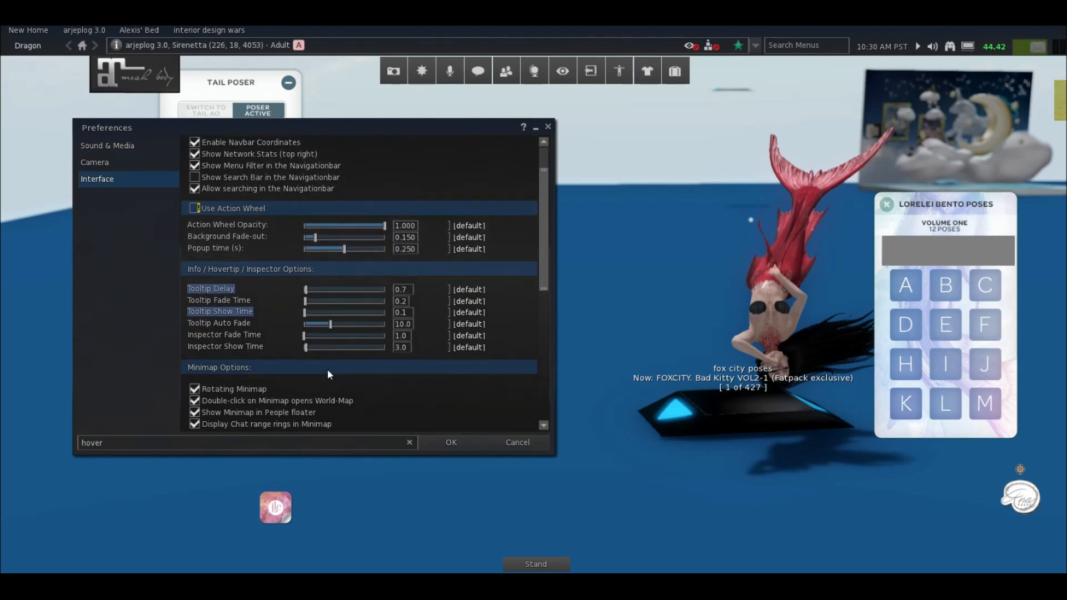
pyautogui.scroll(-2, 328, 370)
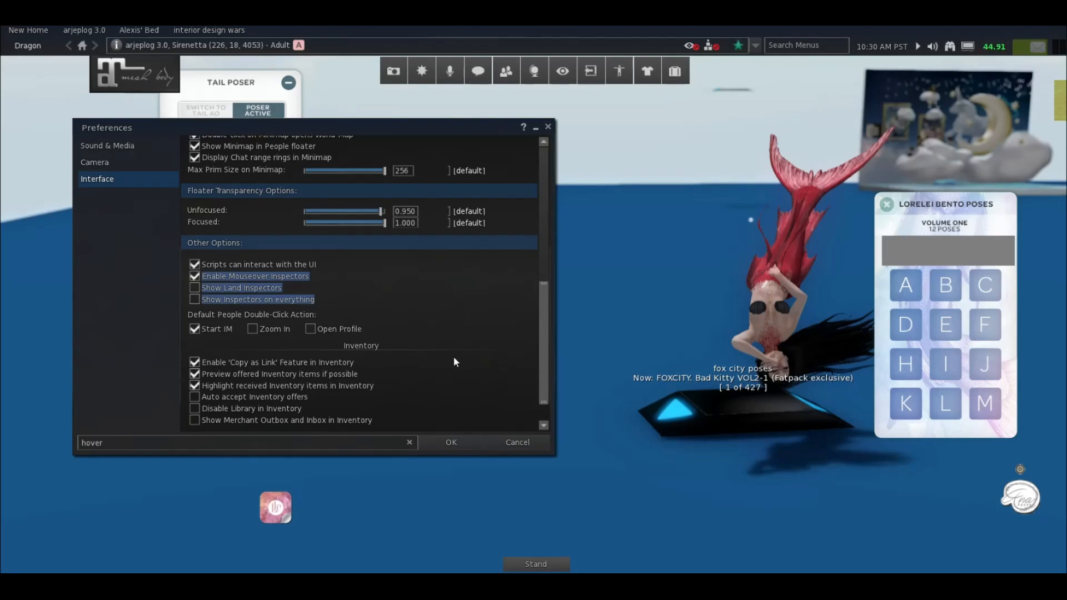
pyautogui.moveTo(541, 330); pyautogui.dragTo(544, 188)
# Clear the preferences search and open the Display settings.
pyautogui.click(156, 443)
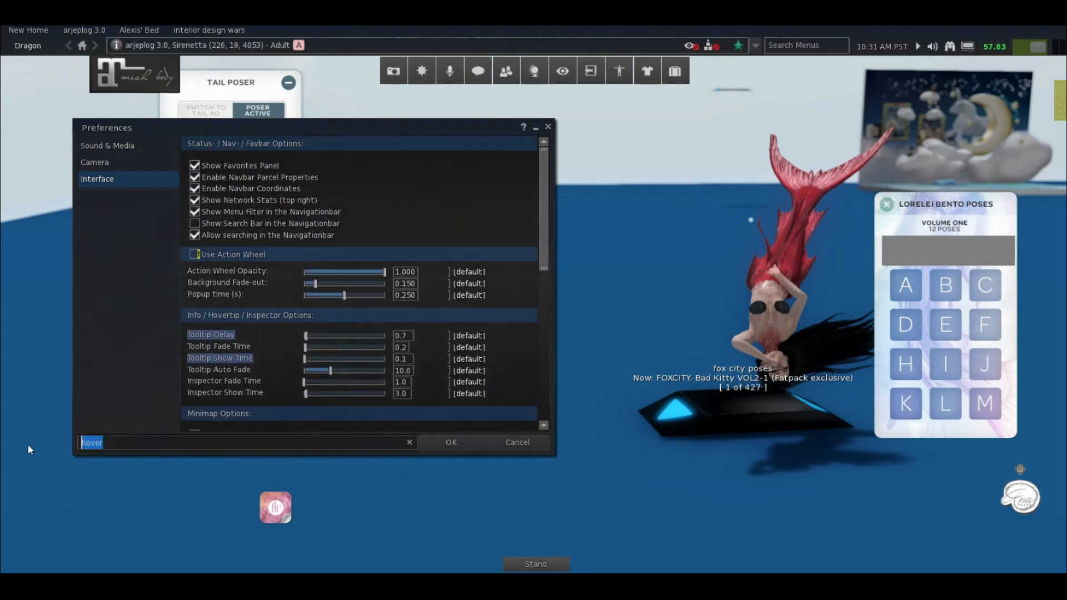
pyautogui.press('BackSpace')
pyautogui.click(111, 162)
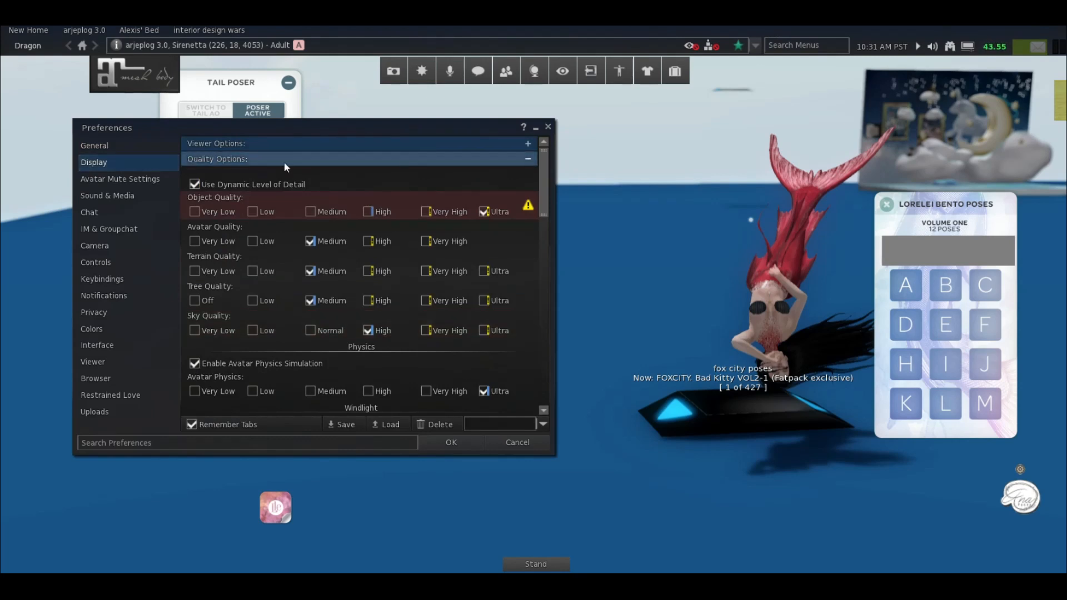
# Collapse the Quality Options and Deferred Rendering sections and expand the Viewer Options.
pyautogui.click(530, 160)
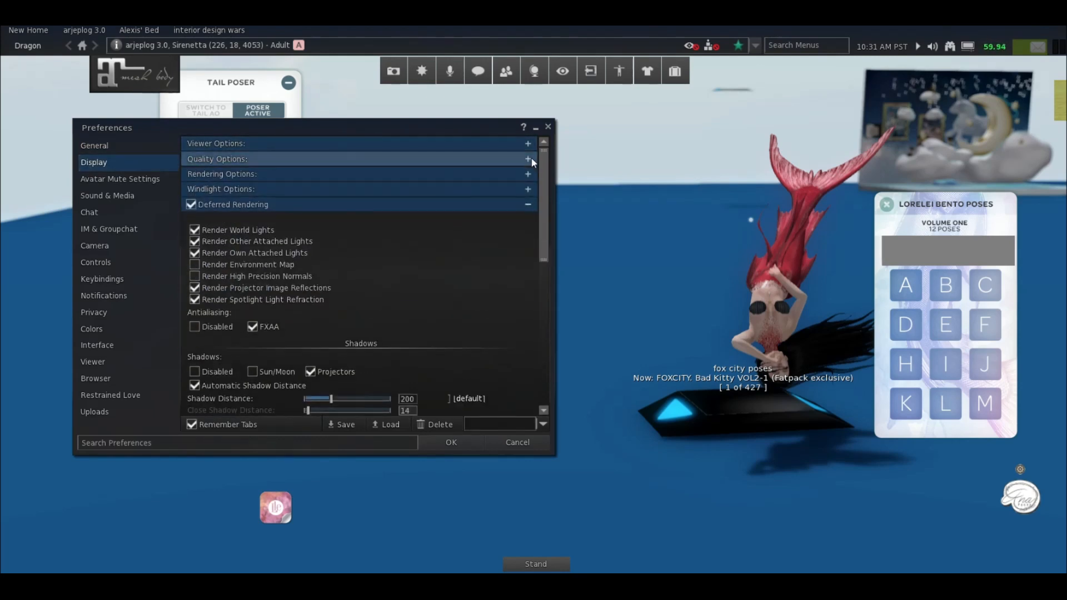
pyautogui.click(528, 204)
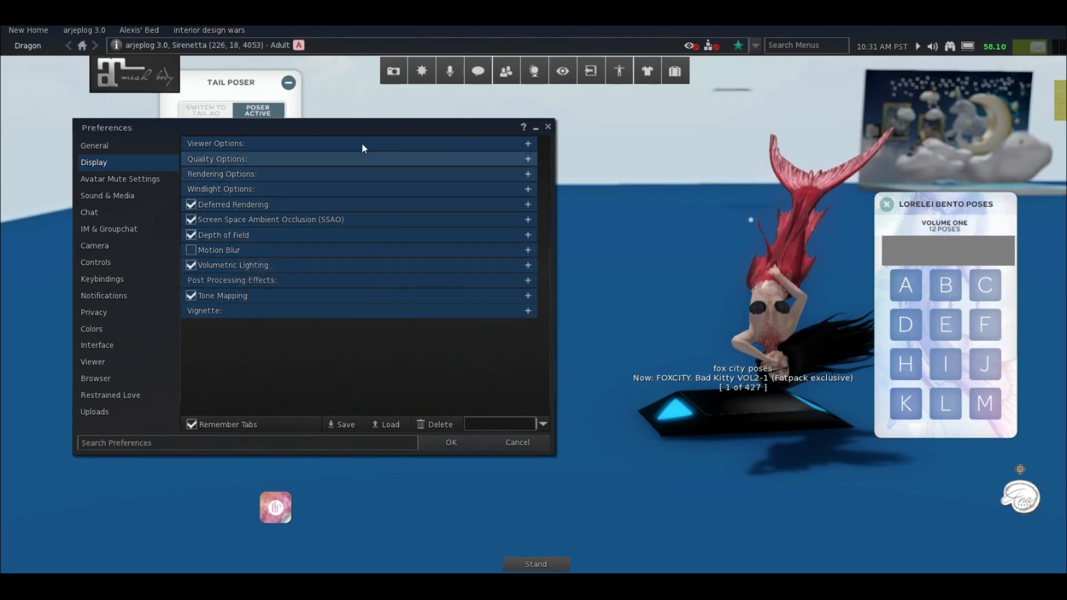
pyautogui.click(381, 143)
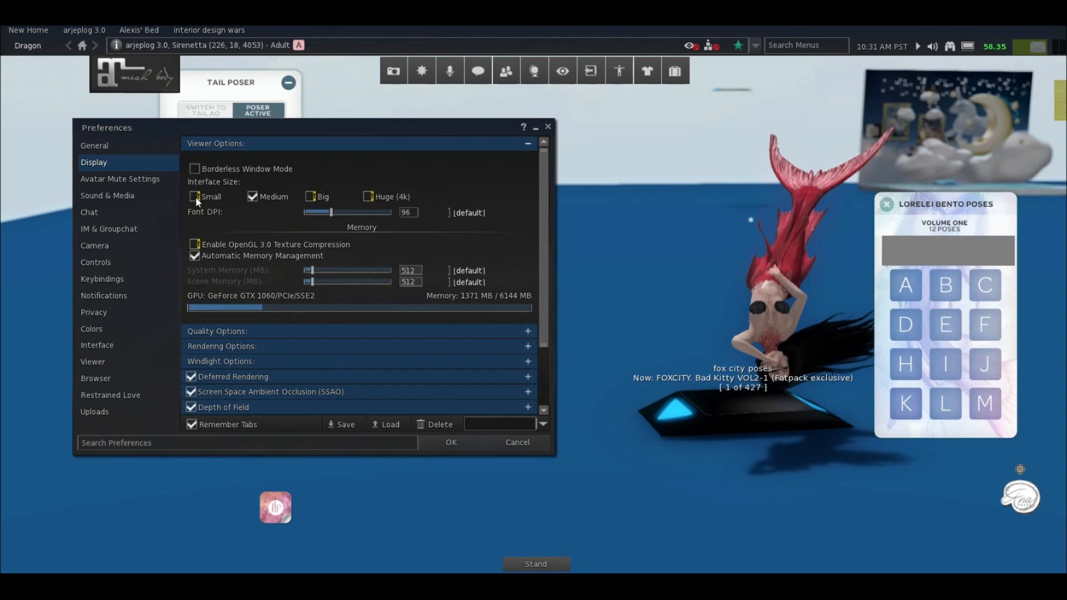
# Try Font DPI values of 95 and 97, dismissing the warning for each.
pyautogui.click(331, 212)
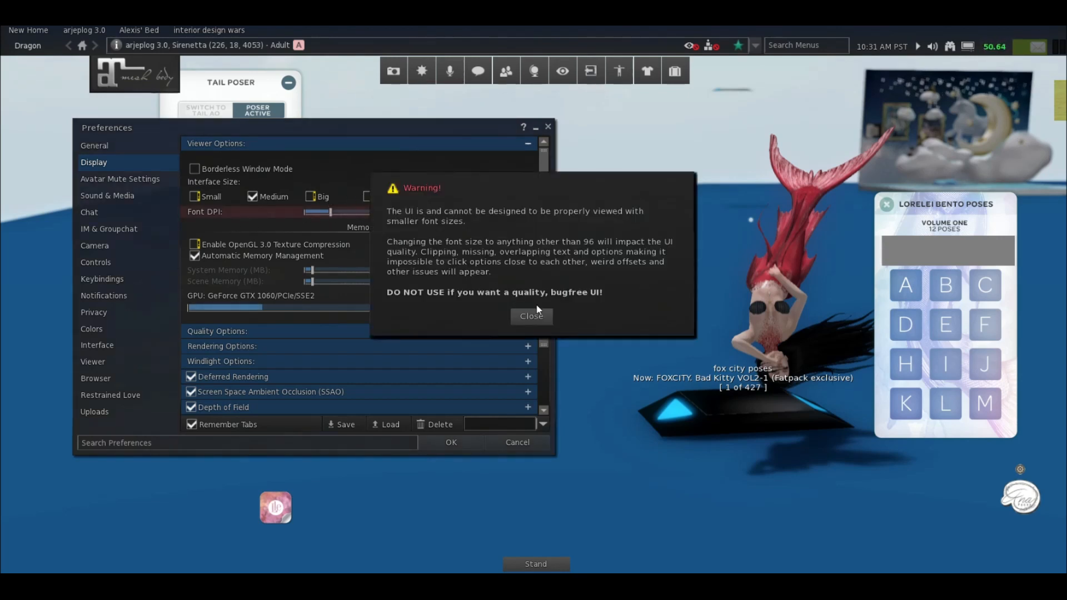
pyautogui.click(521, 318)
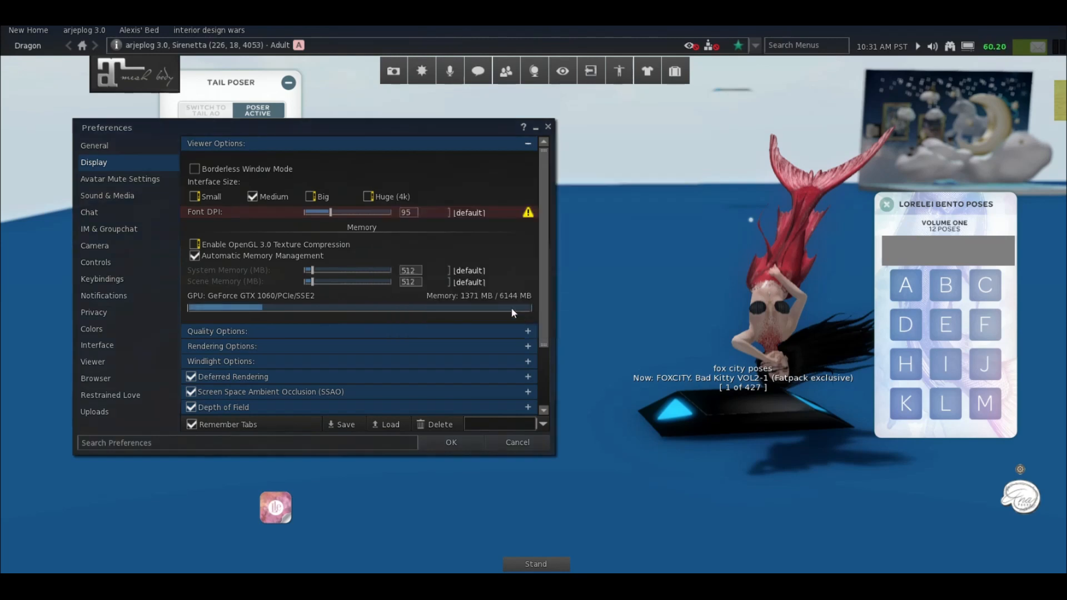
pyautogui.click(332, 212)
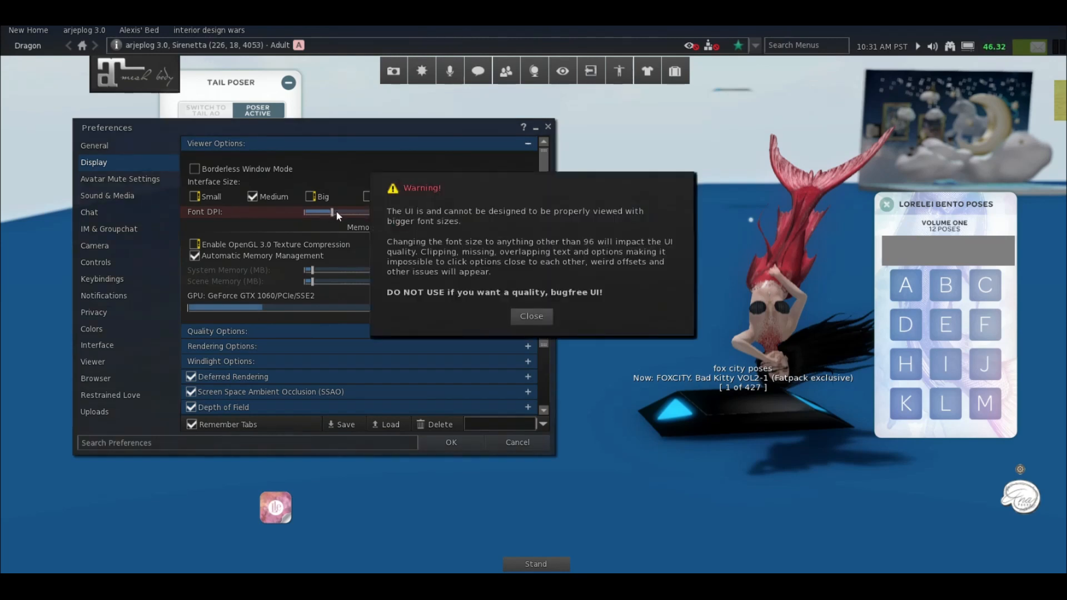
pyautogui.click(522, 317)
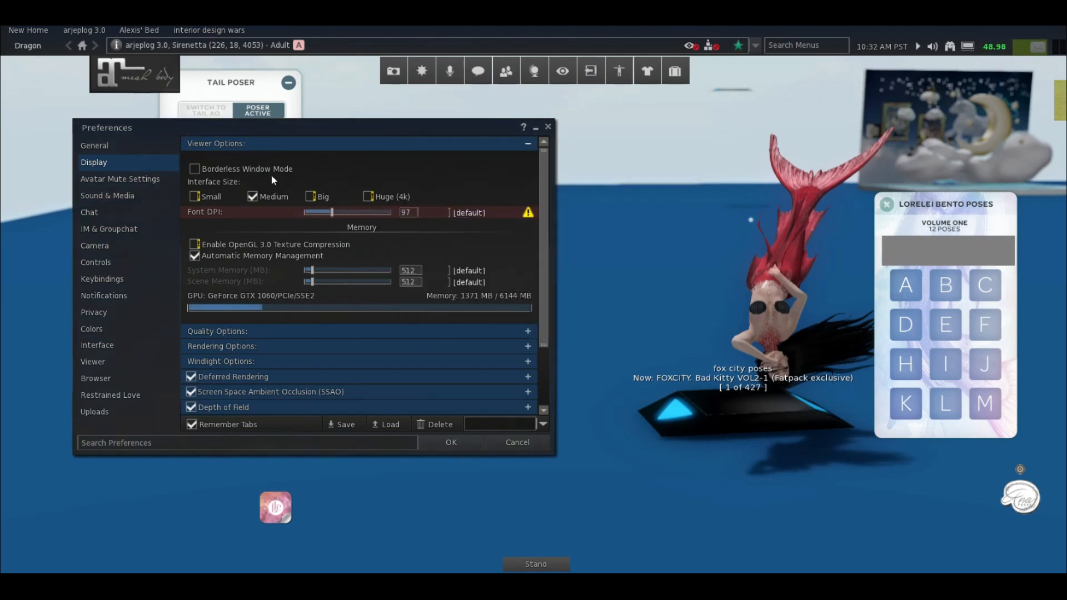
# Set the Interface Size to Big and the Font DPI to 100, dismissing both warnings.
pyautogui.click(312, 199)
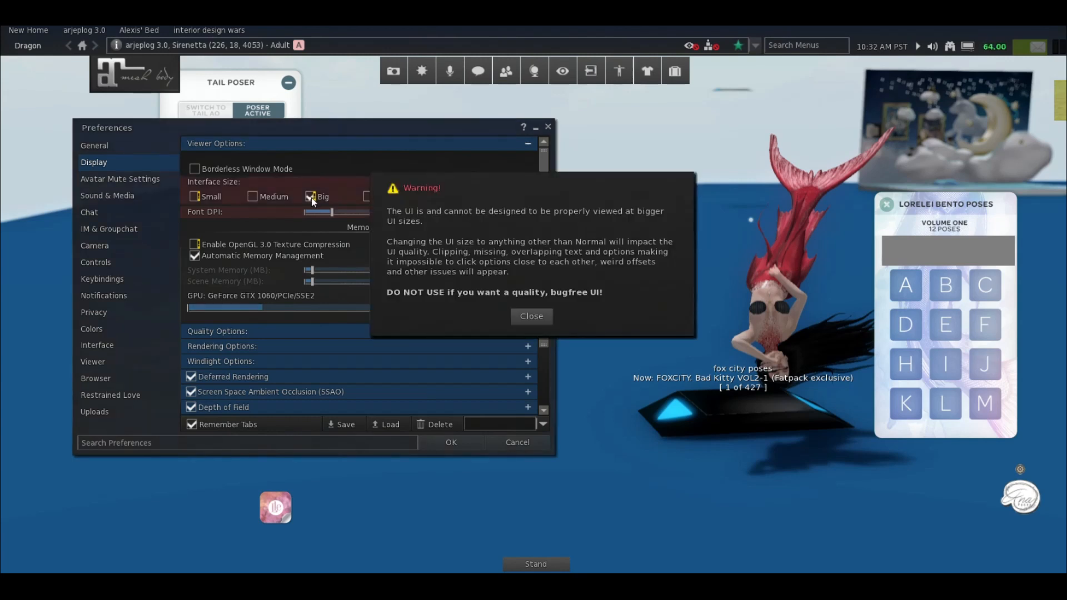
pyautogui.click(530, 315)
pyautogui.moveTo(332, 213); pyautogui.dragTo(335, 212)
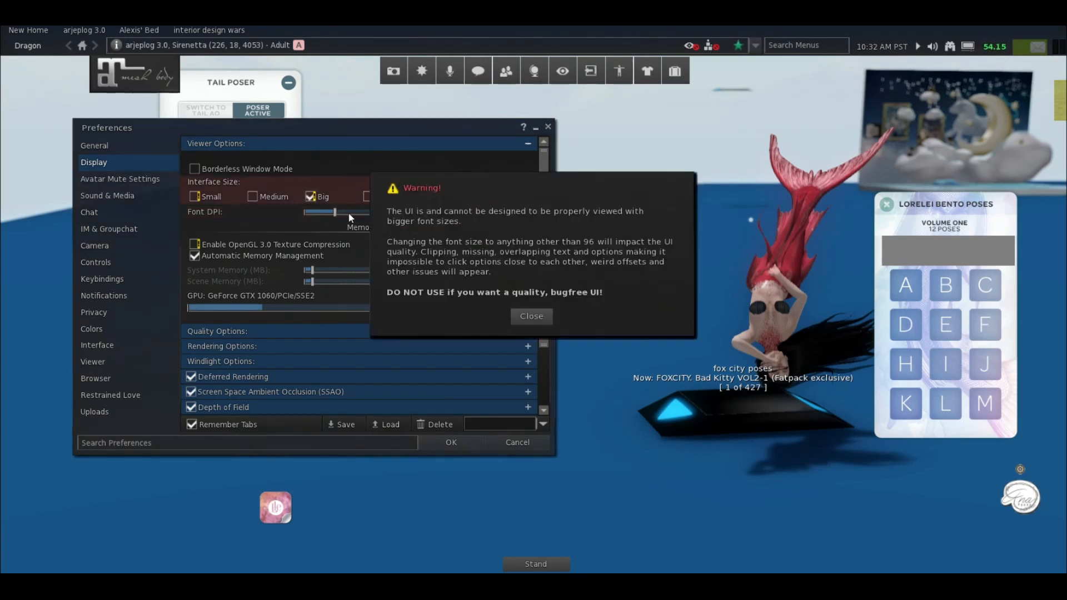
pyautogui.click(537, 316)
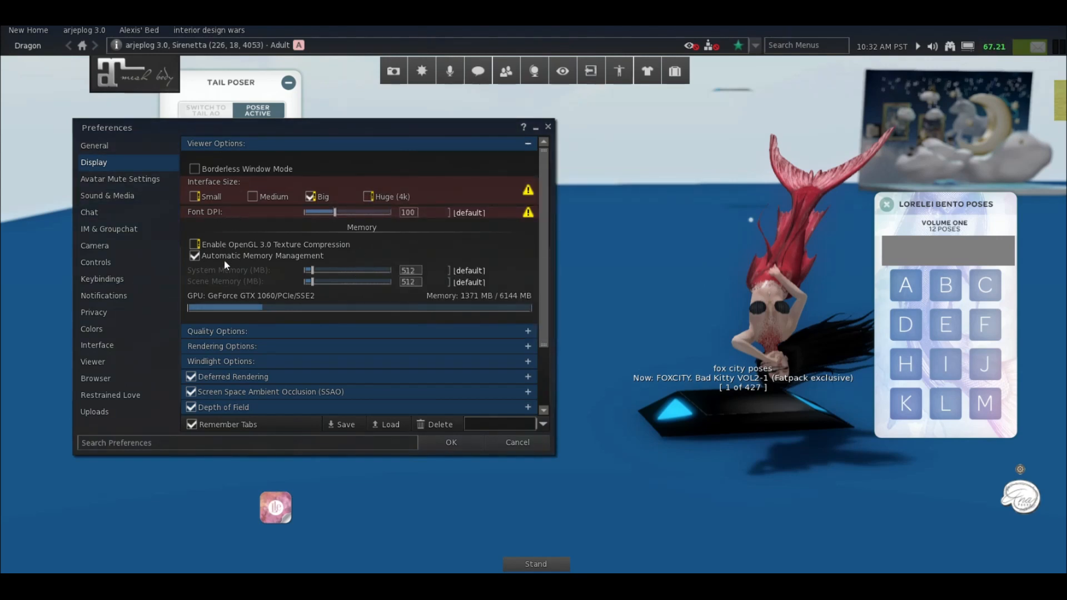
# Look over the Memory settings in the Viewer Options and collapse that section.
pyautogui.scroll(-3, 218, 262)
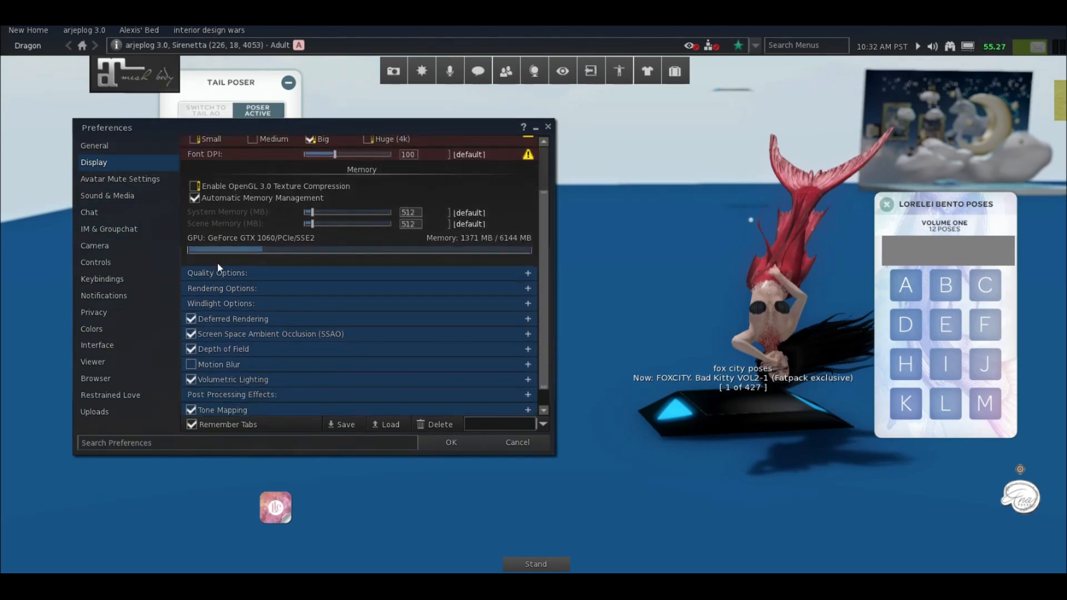
pyautogui.scroll(3, 375, 242)
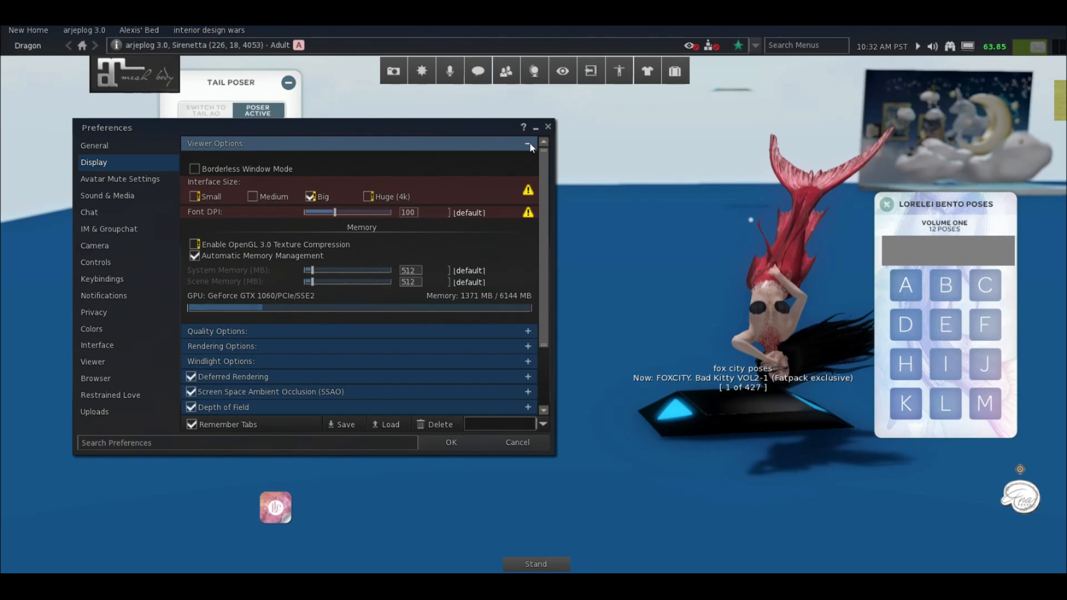
pyautogui.click(528, 144)
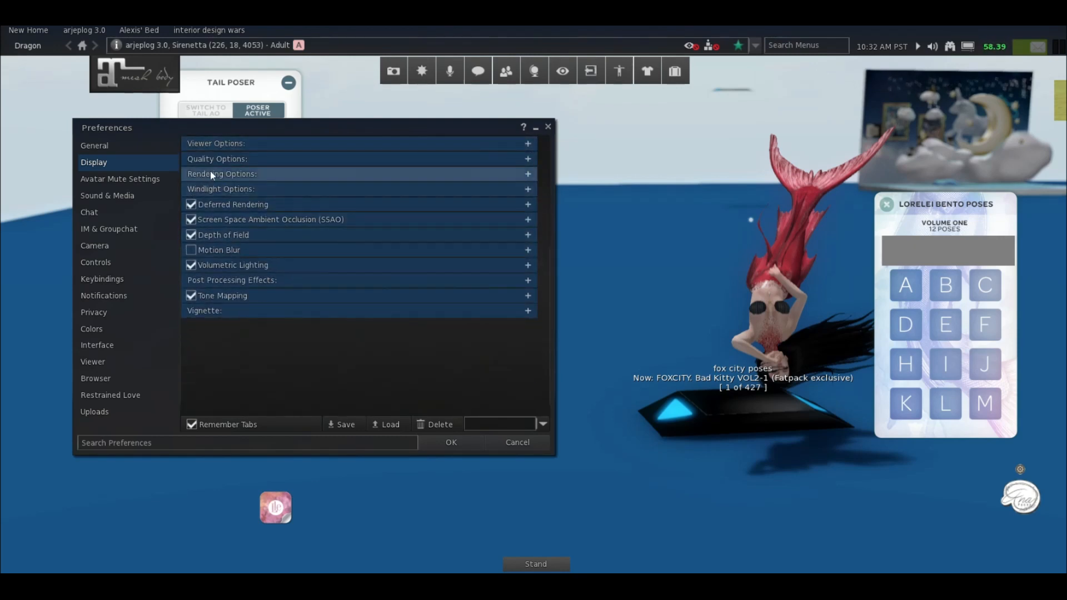
# Expand the Quality Options and compare the scene from far away and close up with Object Quality at Ultra.
pyautogui.click(222, 160)
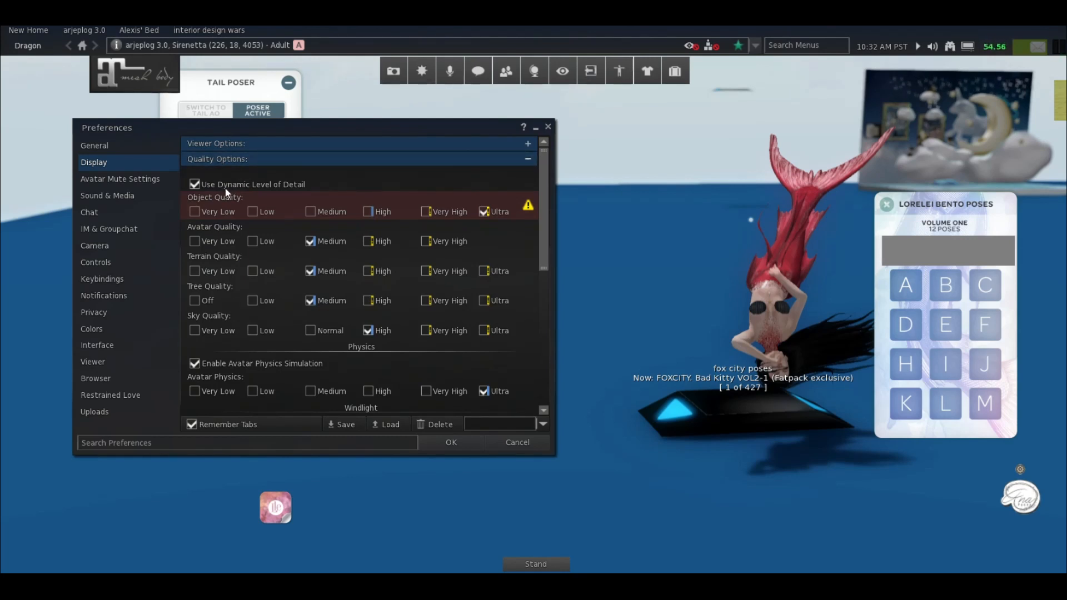
pyautogui.moveTo(225, 189)
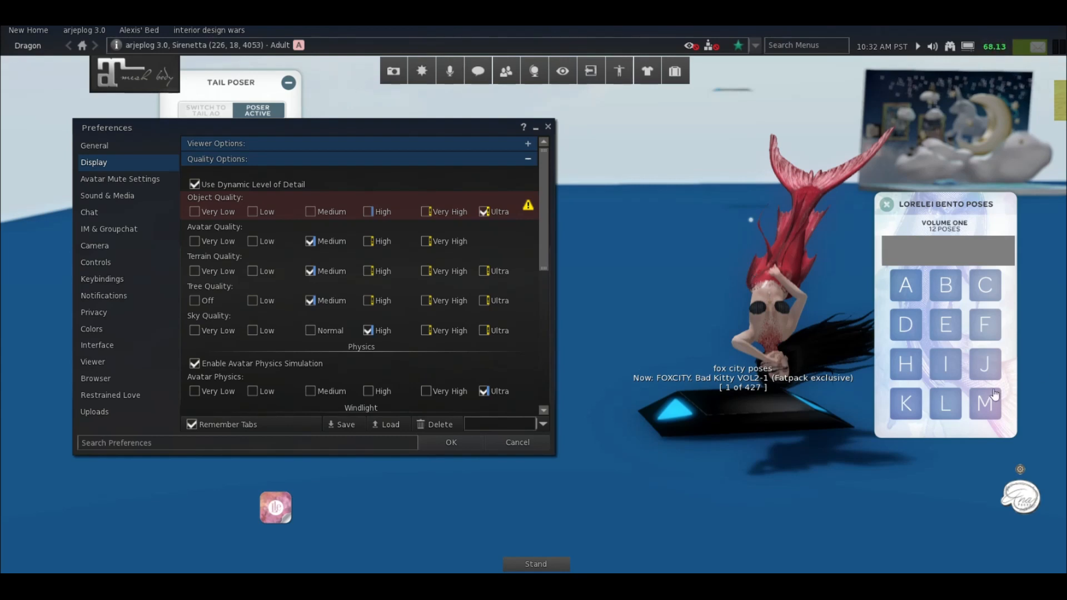
pyautogui.scroll(-10, 791, 349)
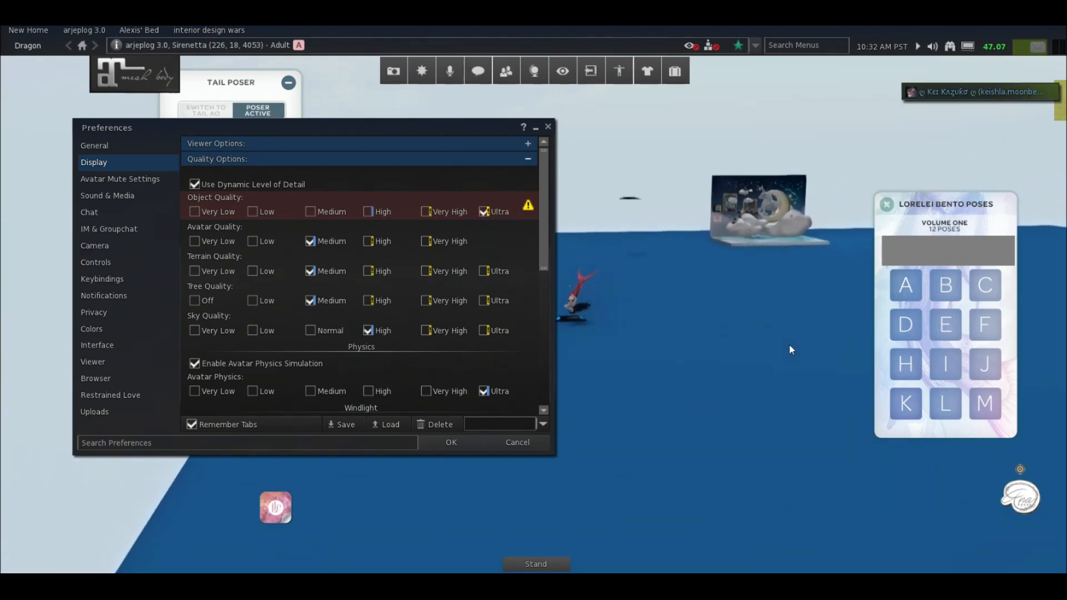
pyautogui.scroll(10, 791, 349)
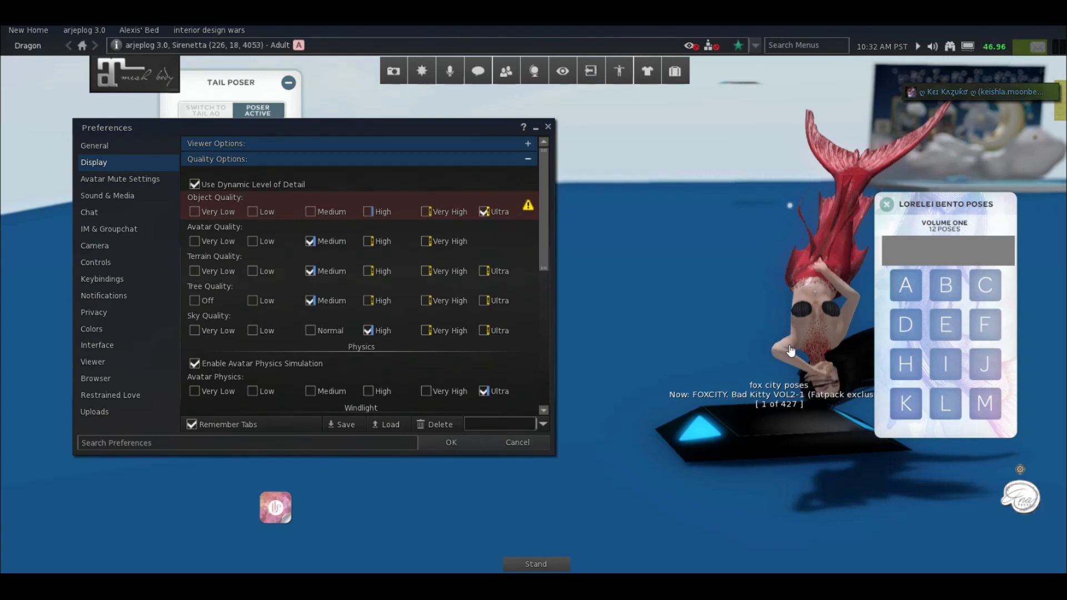
# Try Object Quality at Low, check the scene from a distance, and return it to Ultra.
pyautogui.click(252, 211)
pyautogui.scroll(-5, 715, 255)
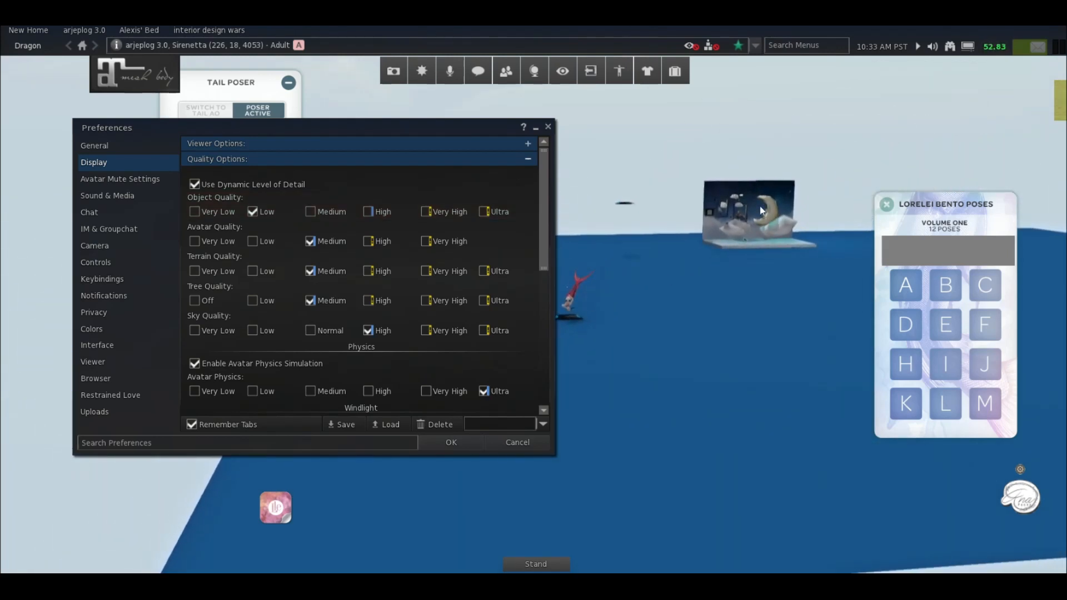
pyautogui.scroll(5, 633, 322)
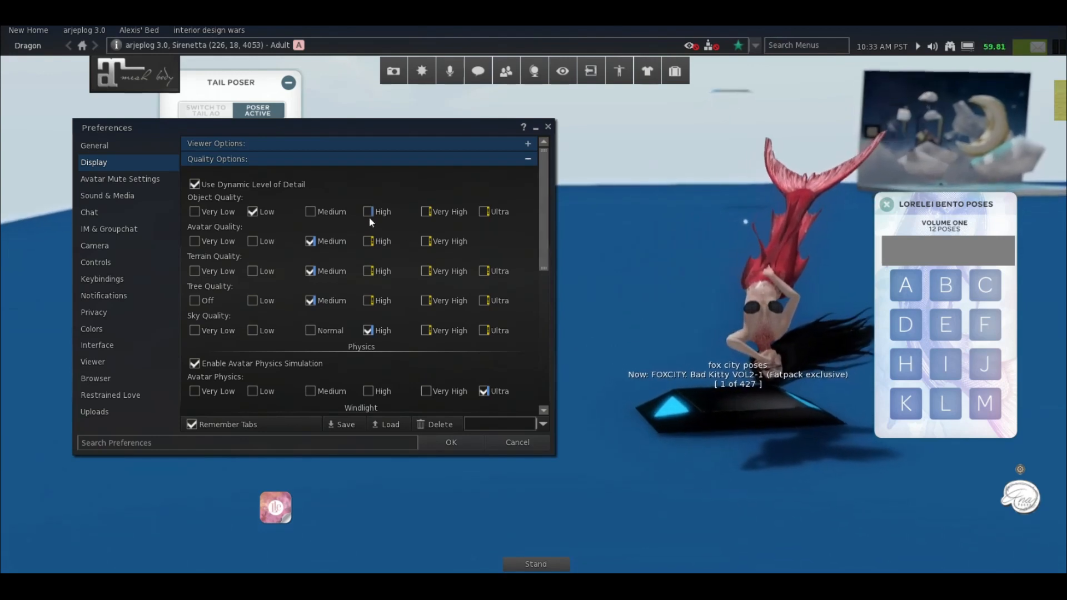
pyautogui.click(484, 211)
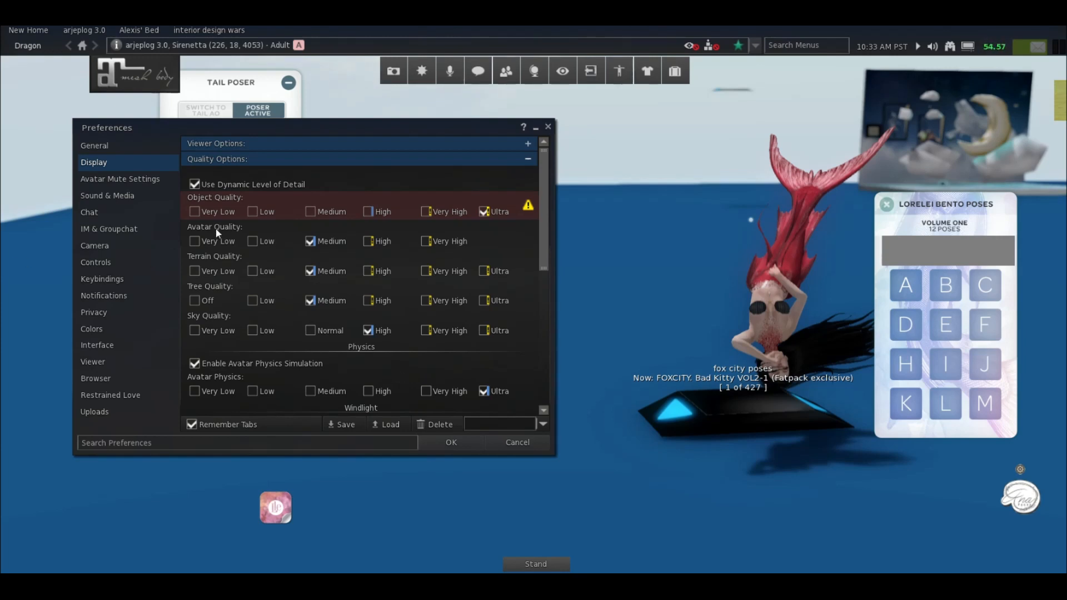
# Set the Avatar Quality to Very High and inspect the avatar up close.
pyautogui.click(426, 241)
pyautogui.moveTo(528, 206)
pyautogui.moveTo(756, 282); pyautogui.dragTo(534, 299)
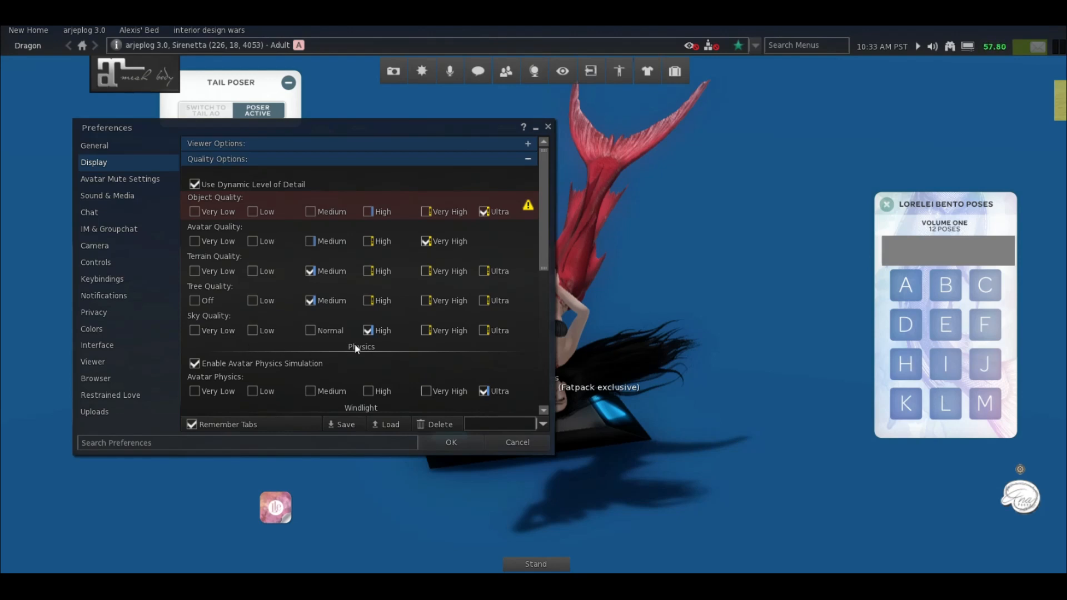
# Try Sky Quality at Ultra with the camera tilted toward the horizon, and return it to High.
pyautogui.click(483, 331)
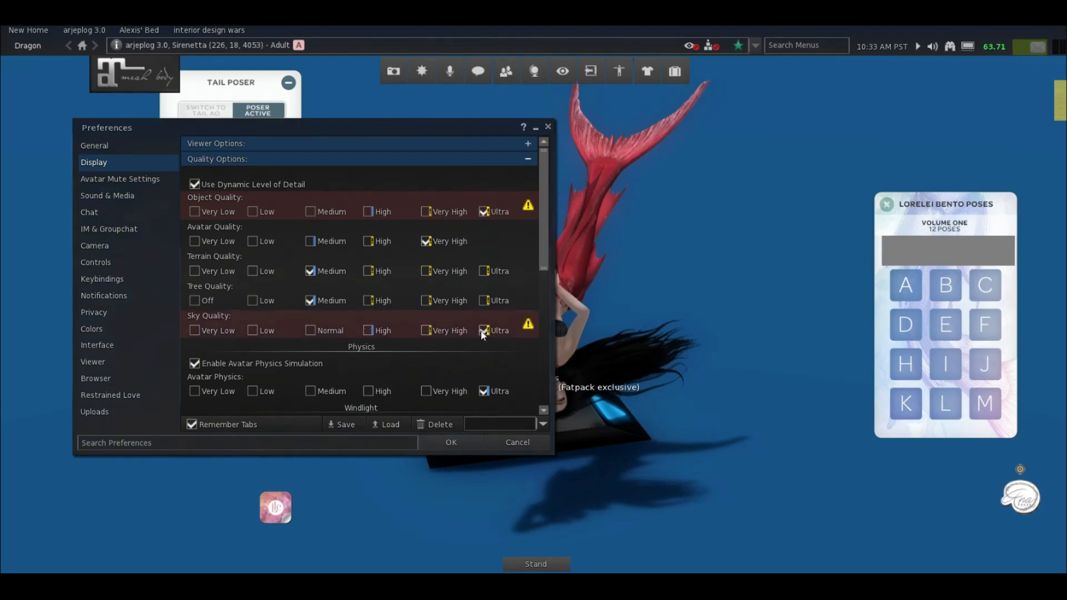
pyautogui.moveTo(593, 192); pyautogui.dragTo(603, 173)
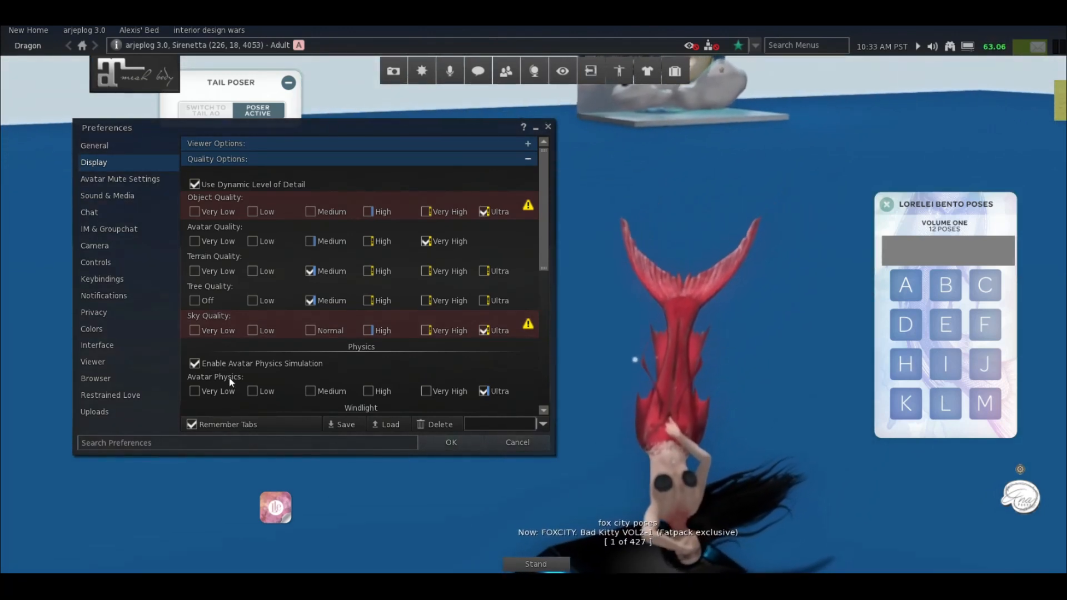
pyautogui.click(368, 331)
# Orbit around the posed mermaid and refocus the camera for a close view of the avatar.
pyautogui.moveTo(677, 480); pyautogui.dragTo(912, 494)
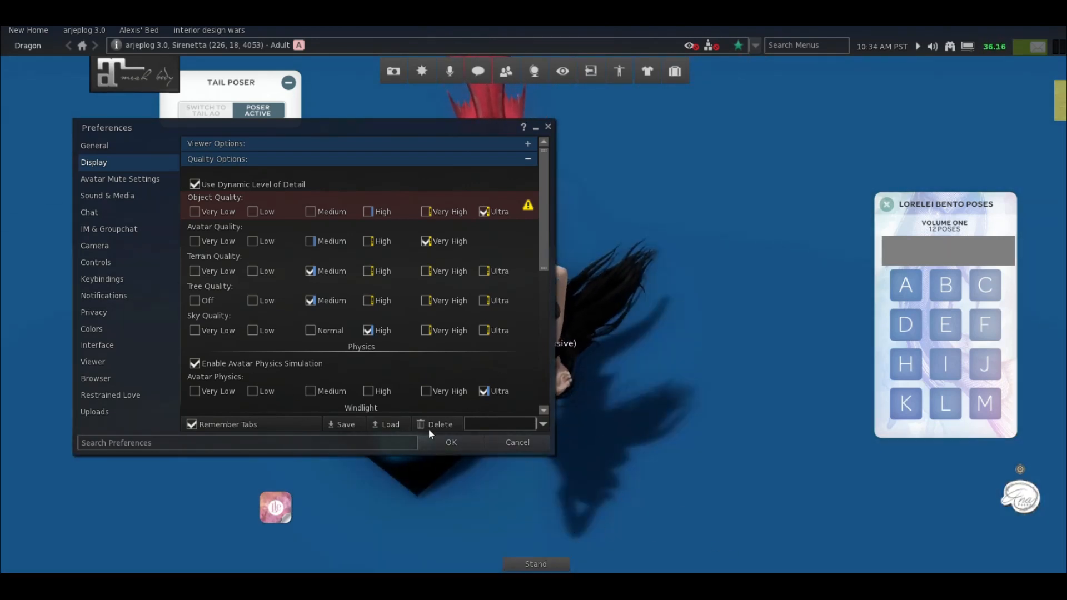
pyautogui.keyDown('alt'); pyautogui.click(408, 477); pyautogui.keyUp('alt')
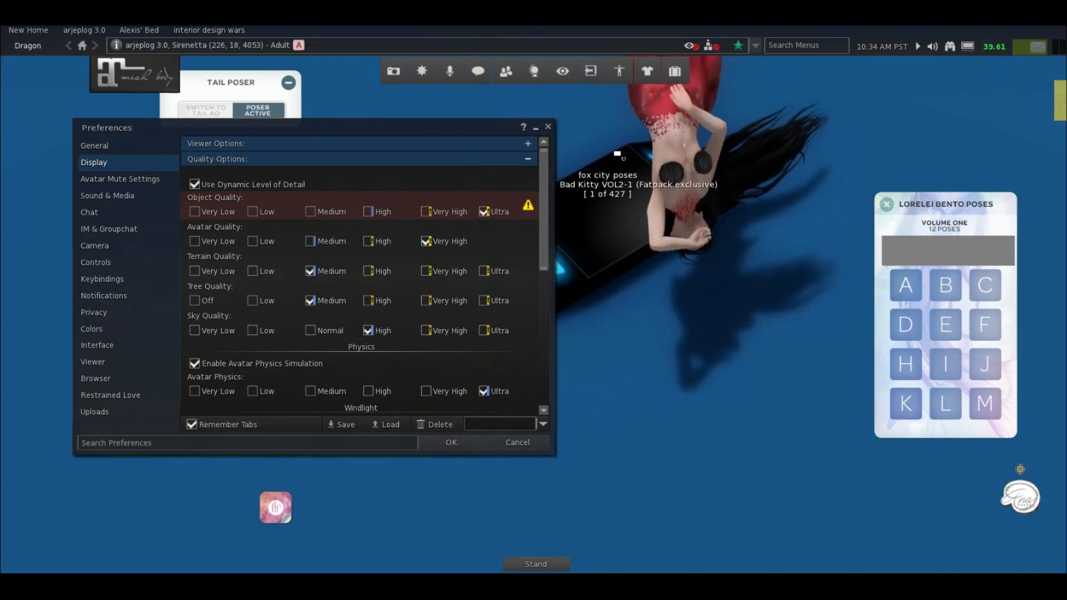
pyautogui.keyDown('alt'); pyautogui.click(660, 113); pyautogui.keyUp('alt')
pyautogui.moveTo(534, 299)
pyautogui.mouseDown()
pyautogui.moveTo(535, 318)
pyautogui.moveTo(533, 299)
pyautogui.mouseUp()
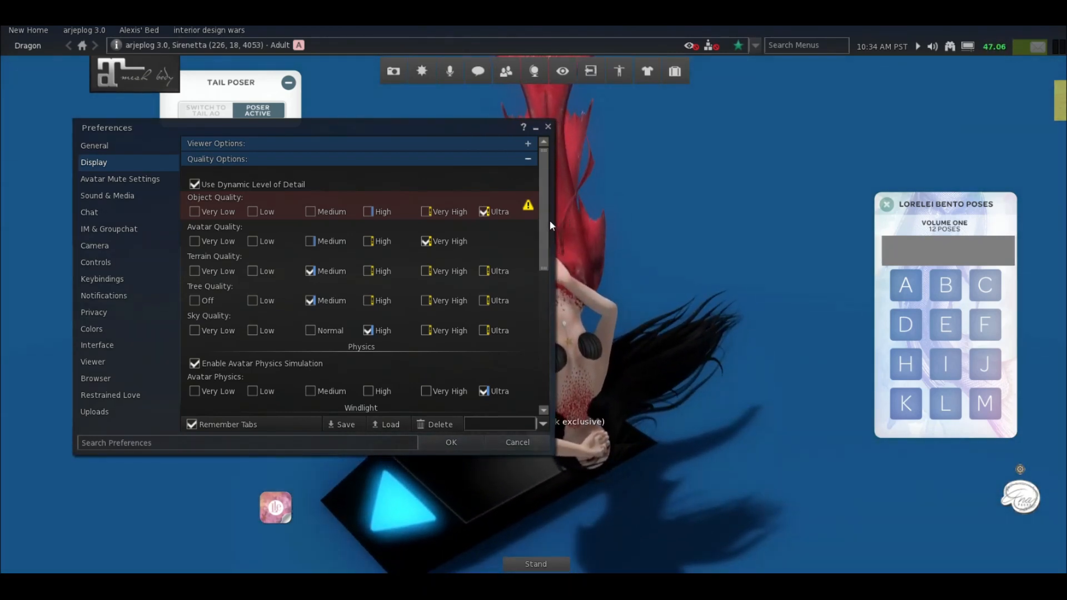
# Expand the Rendering Options and set the Draw Distance to 302 and the Particle Amount to 1968.
pyautogui.moveTo(547, 221); pyautogui.dragTo(559, 337)
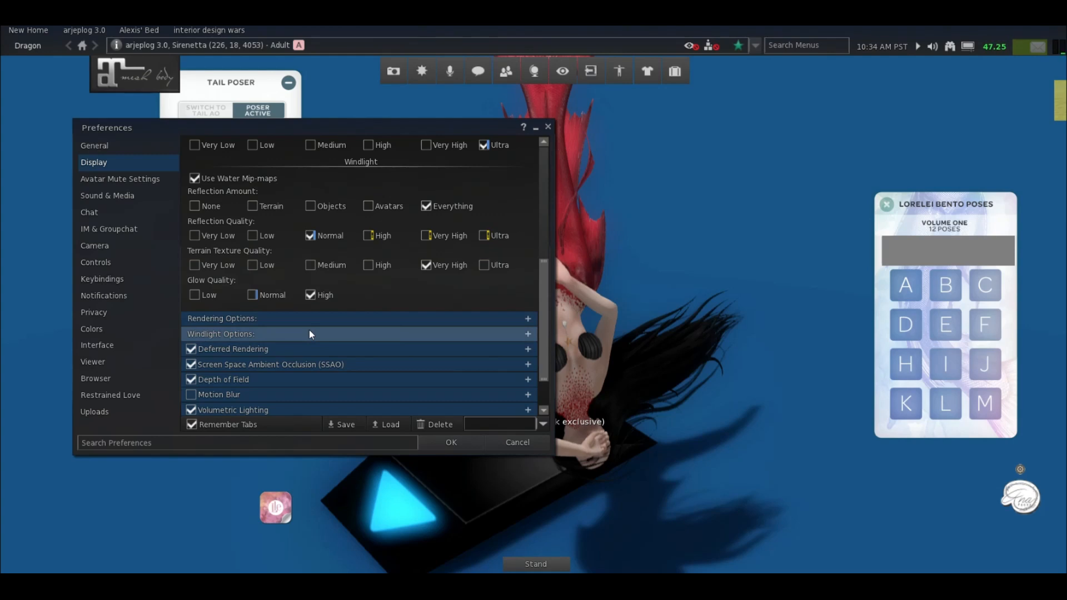
pyautogui.click(220, 323)
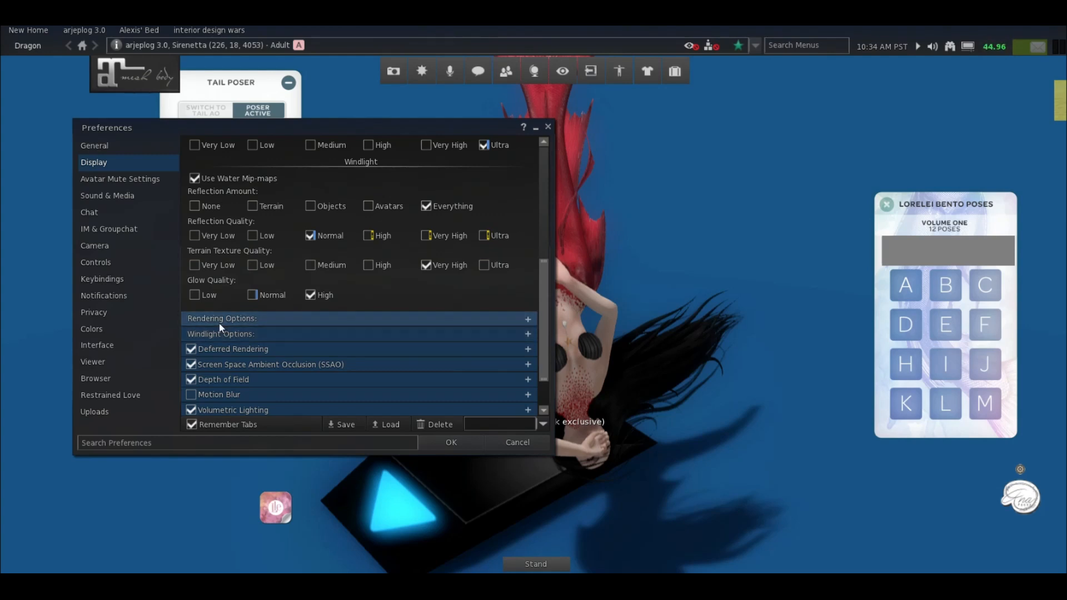
pyautogui.scroll(-5, 220, 328)
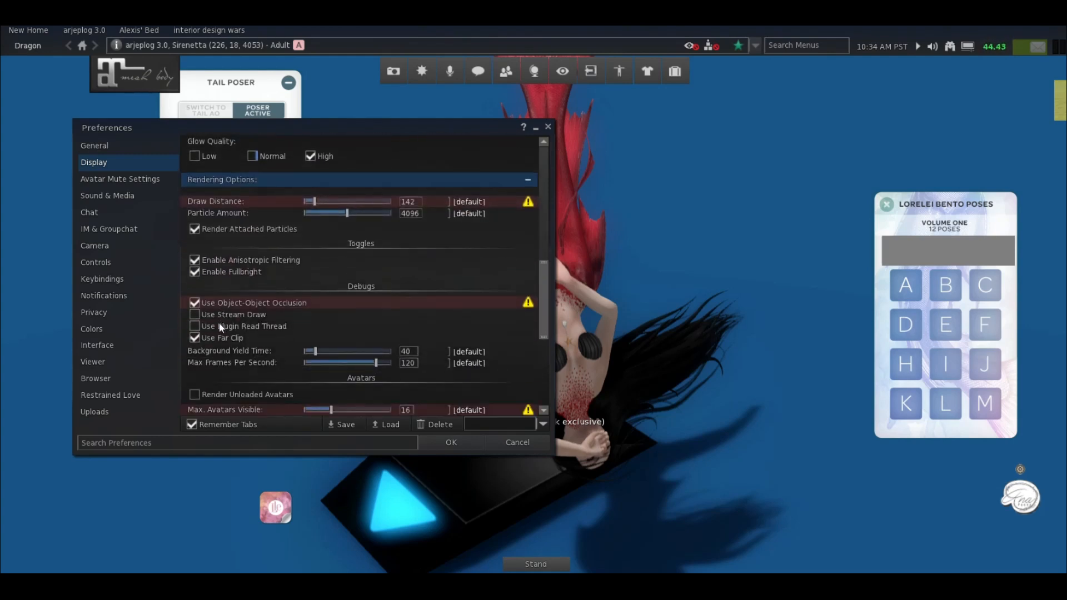
pyautogui.moveTo(314, 168)
pyautogui.mouseDown()
pyautogui.moveTo(352, 166)
pyautogui.moveTo(309, 173)
pyautogui.moveTo(330, 171)
pyautogui.mouseUp()
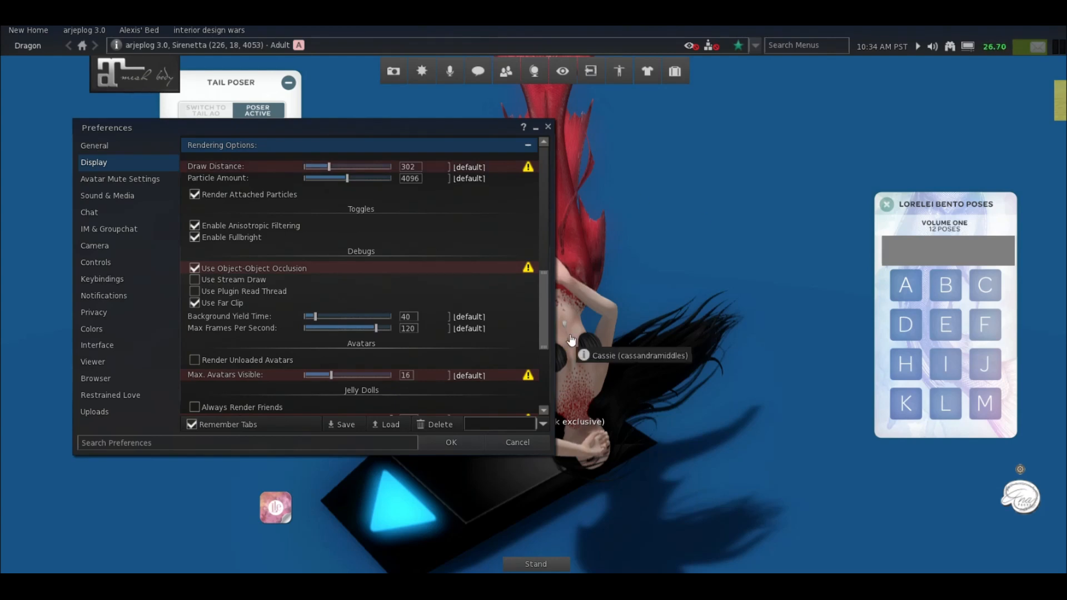
pyautogui.moveTo(345, 179); pyautogui.dragTo(324, 179)
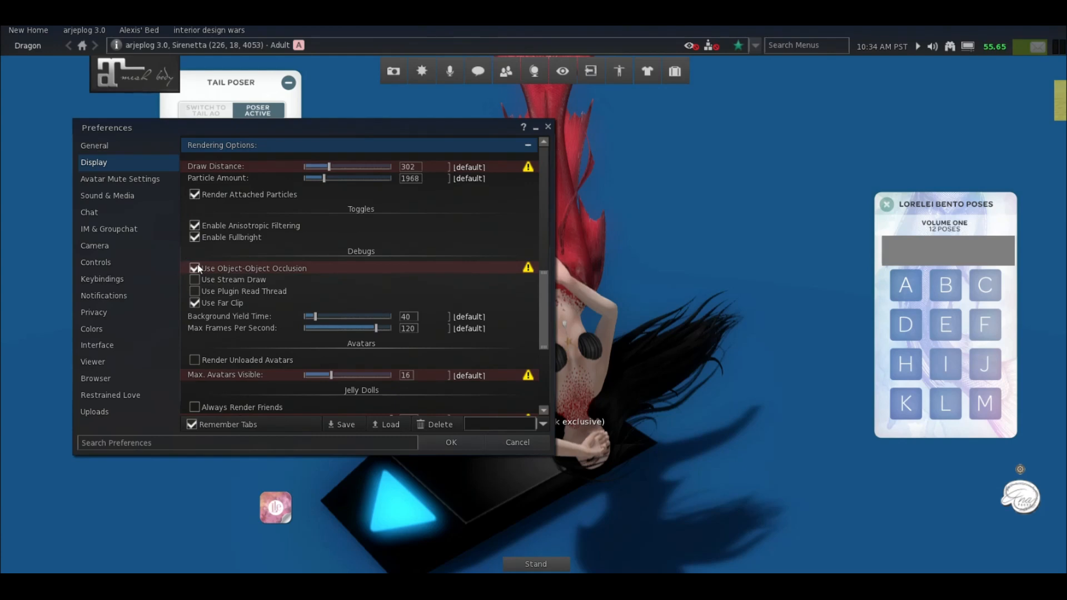
# Switch Anisotropic Filtering off and back on, and toggle the Fullbright option.
pyautogui.scroll(-1, 198, 263)
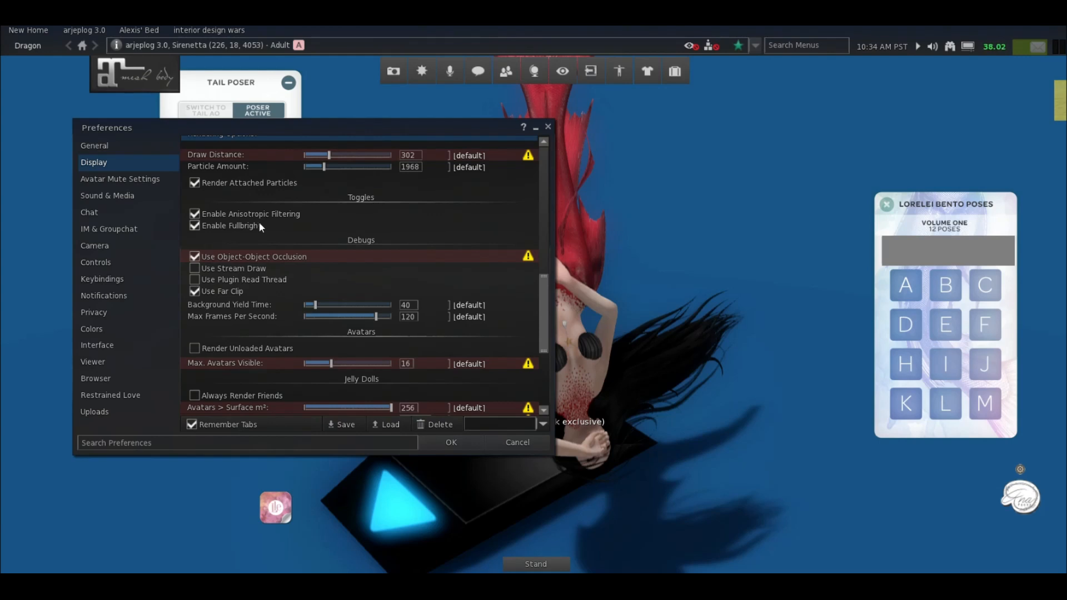
pyautogui.click(195, 213)
pyautogui.click(195, 213)
pyautogui.click(196, 225)
# Look through the Avatars and Jelly Dolls settings, and expand the Windlight Options to examine glow, luminance and warmth.
pyautogui.scroll(-6, 204, 322)
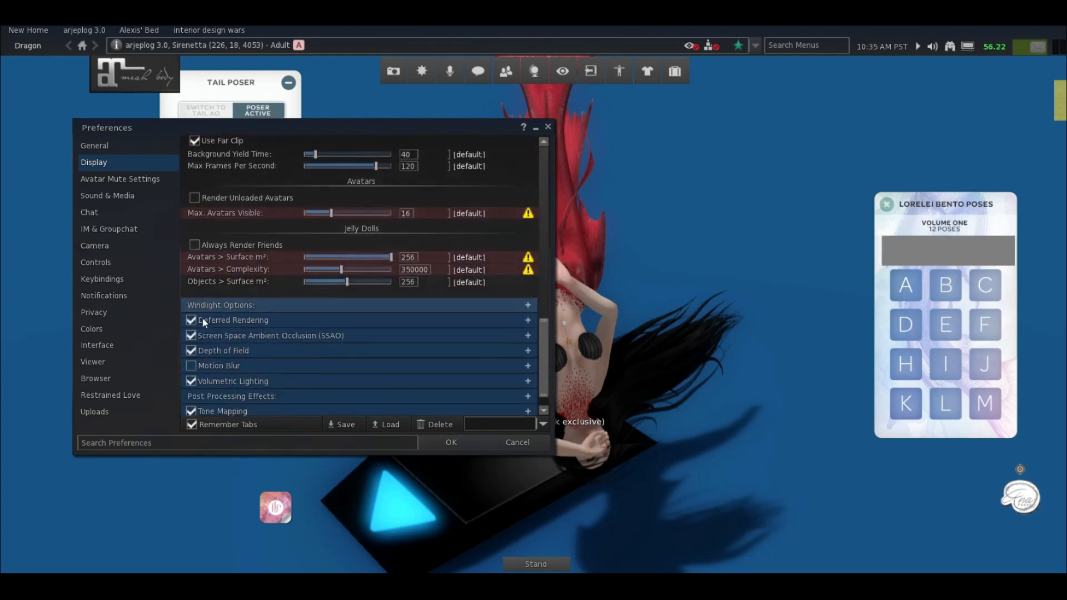
pyautogui.scroll(-1, 204, 322)
pyautogui.scroll(-1, 188, 282)
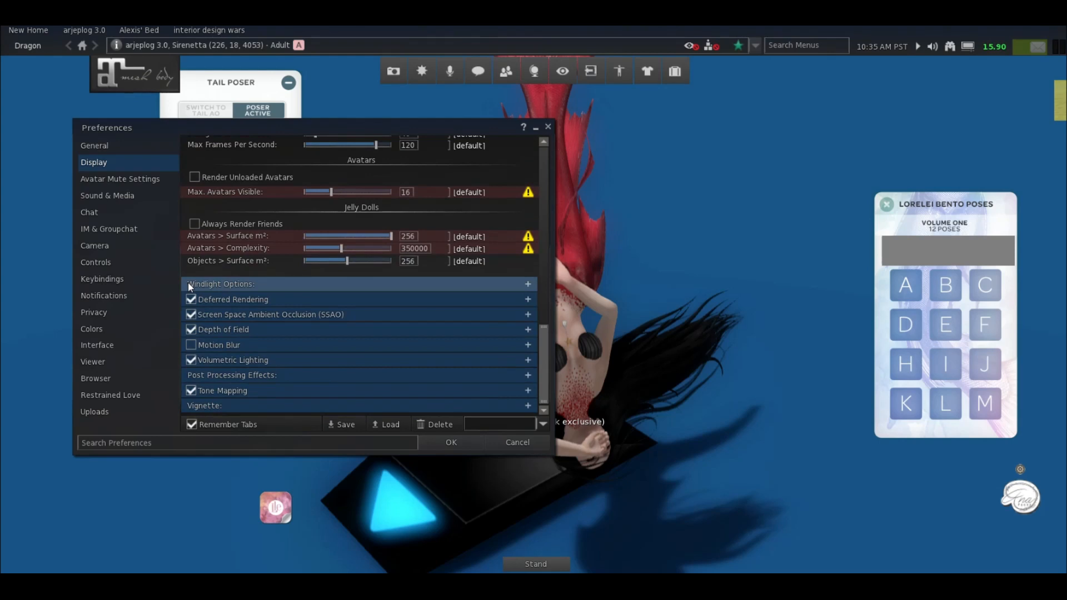
pyautogui.click(206, 283)
pyautogui.scroll(-4, 335, 281)
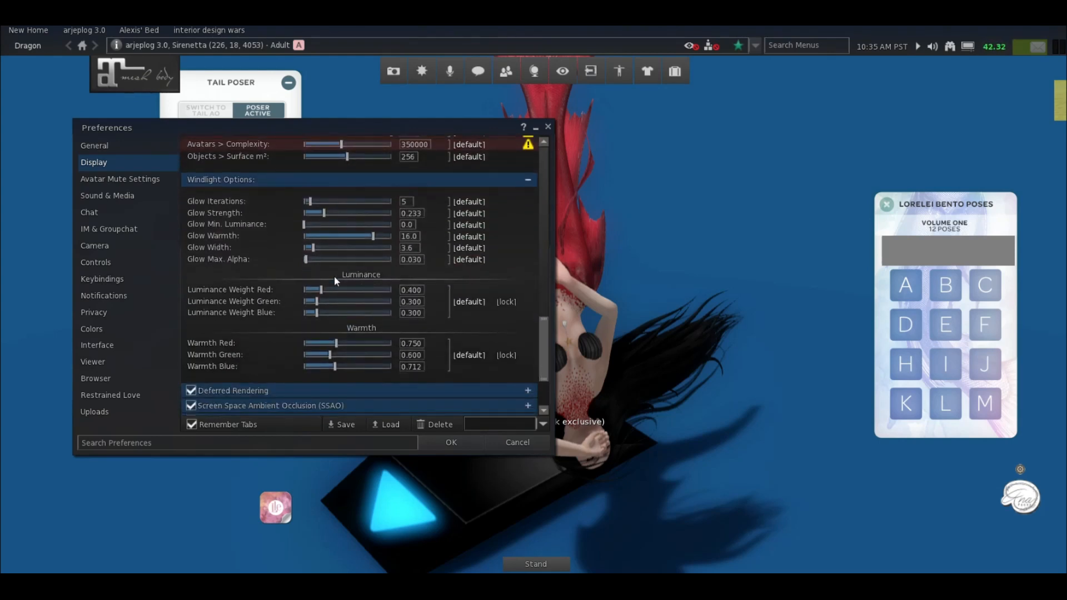
# Collapse the Windlight Options, Rendering Options and Quality Options sections of the Display preferences.
pyautogui.scroll(-1, 335, 275)
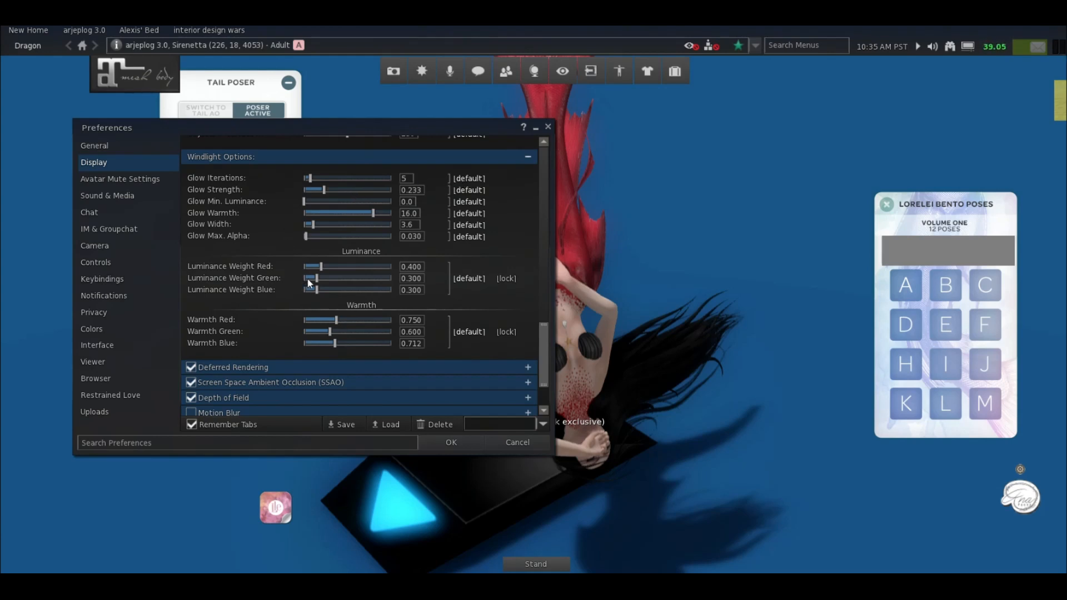
pyautogui.scroll(-3, 310, 283)
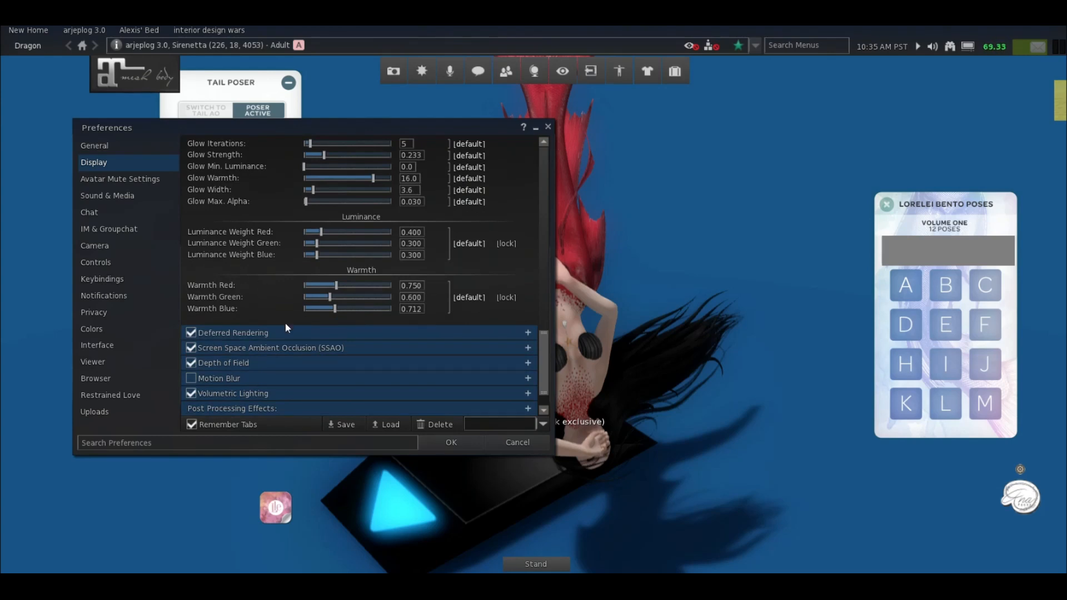
pyautogui.scroll(10, 285, 323)
pyautogui.click(287, 261)
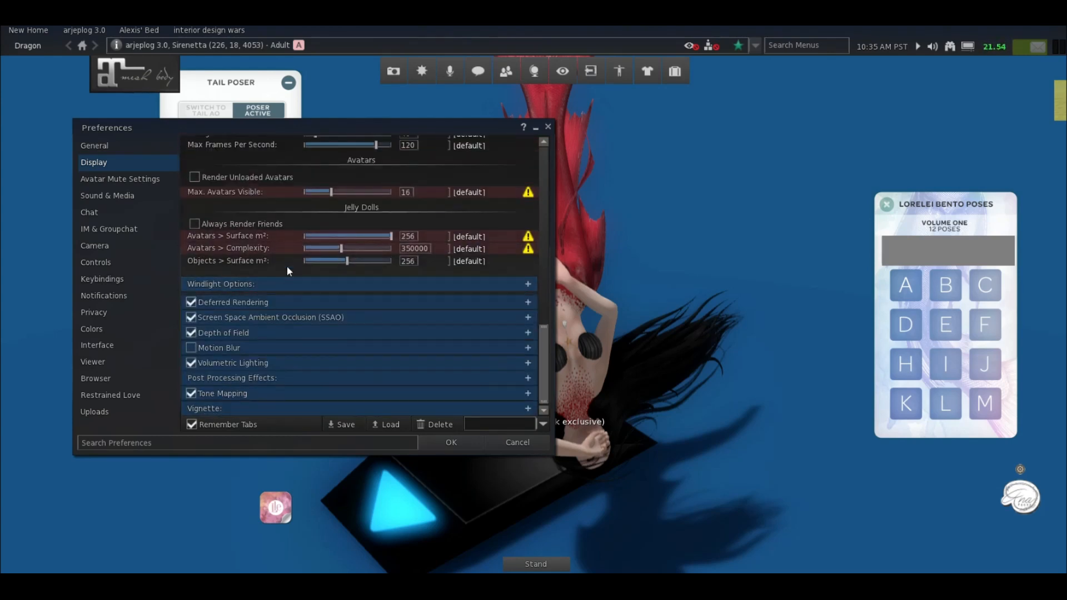
pyautogui.scroll(12, 287, 266)
pyautogui.scroll(4, 475, 271)
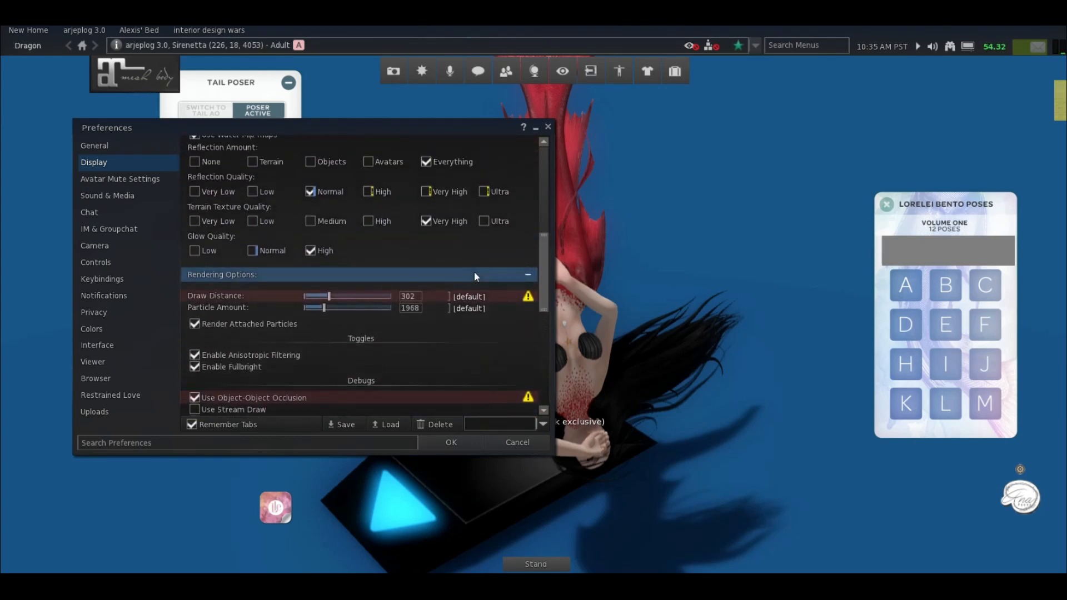
pyautogui.click(519, 278)
pyautogui.scroll(4, 470, 199)
pyautogui.scroll(4, 469, 199)
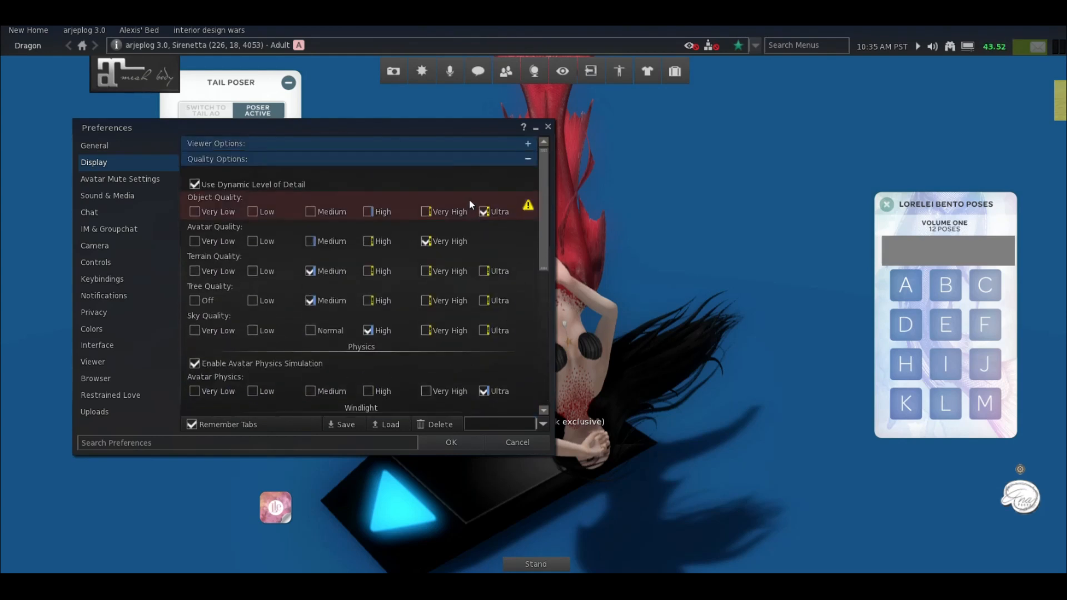
pyautogui.click(401, 159)
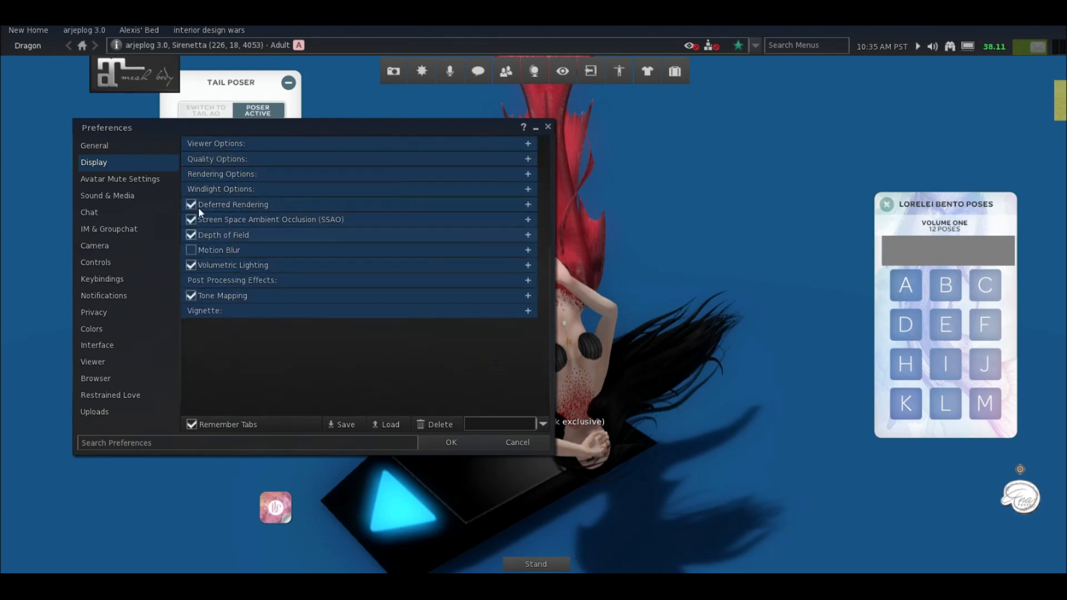
# Switch Deferred Rendering off and back on, and expand it to review its light and FXAA antialiasing options.
pyautogui.click(218, 202)
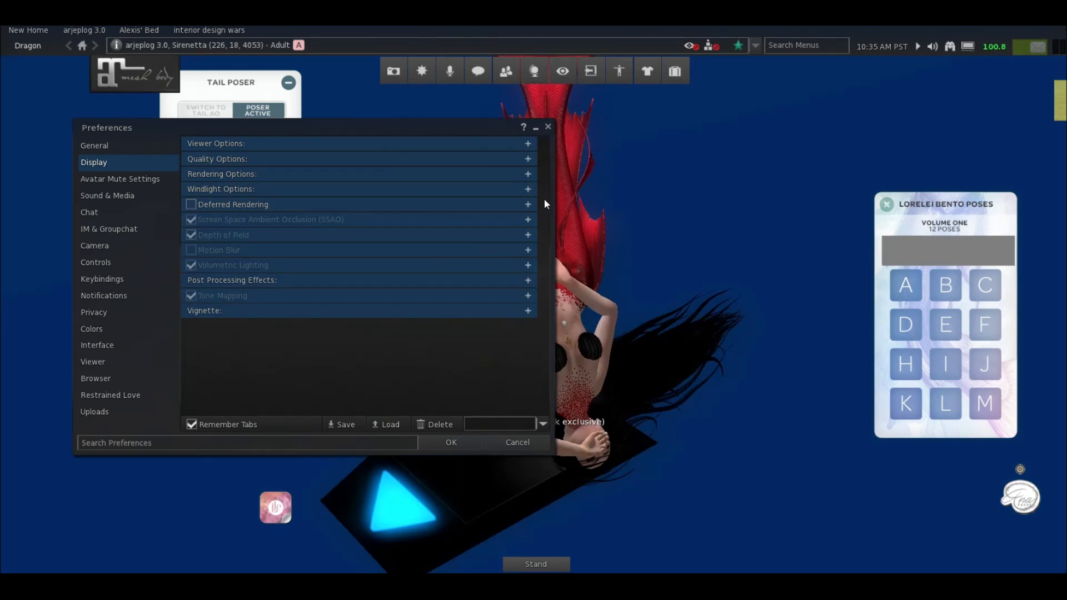
pyautogui.click(192, 205)
pyautogui.click(528, 205)
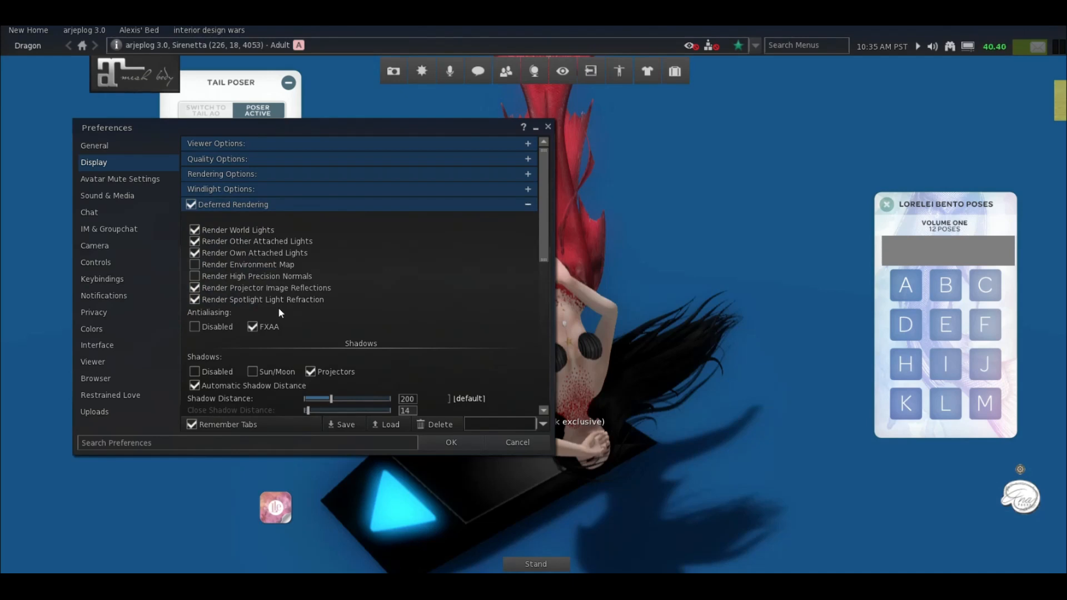
pyautogui.scroll(-2, 278, 308)
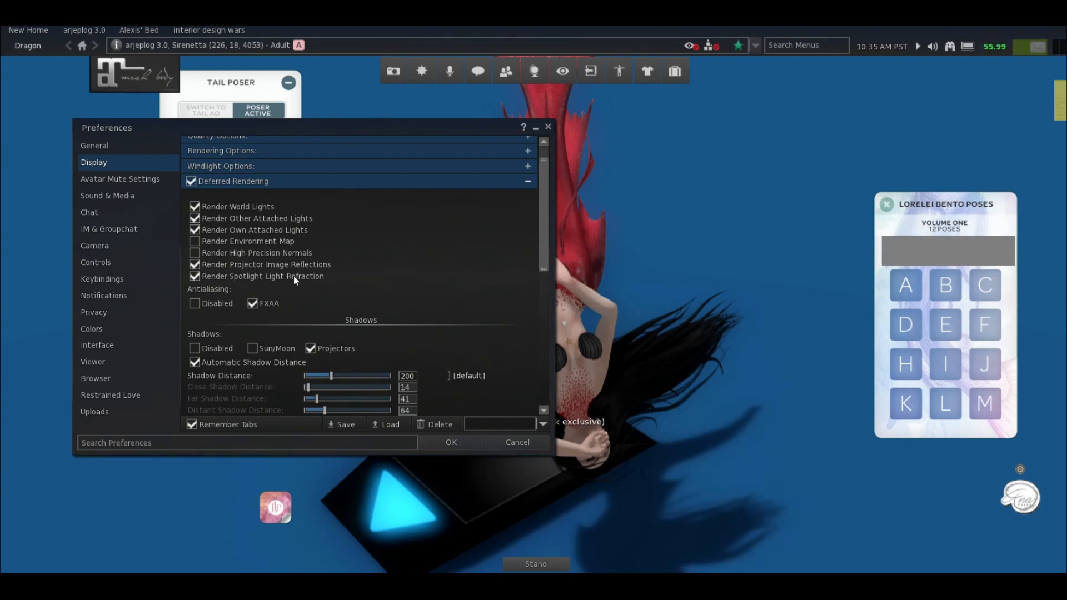
pyautogui.scroll(-3, 221, 316)
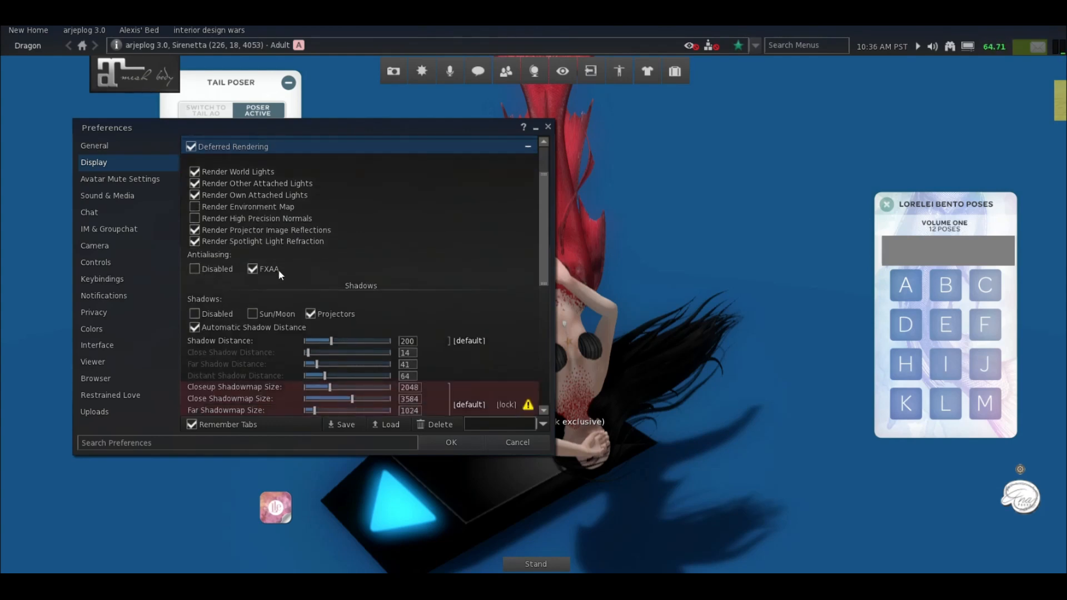
pyautogui.scroll(-3, 271, 272)
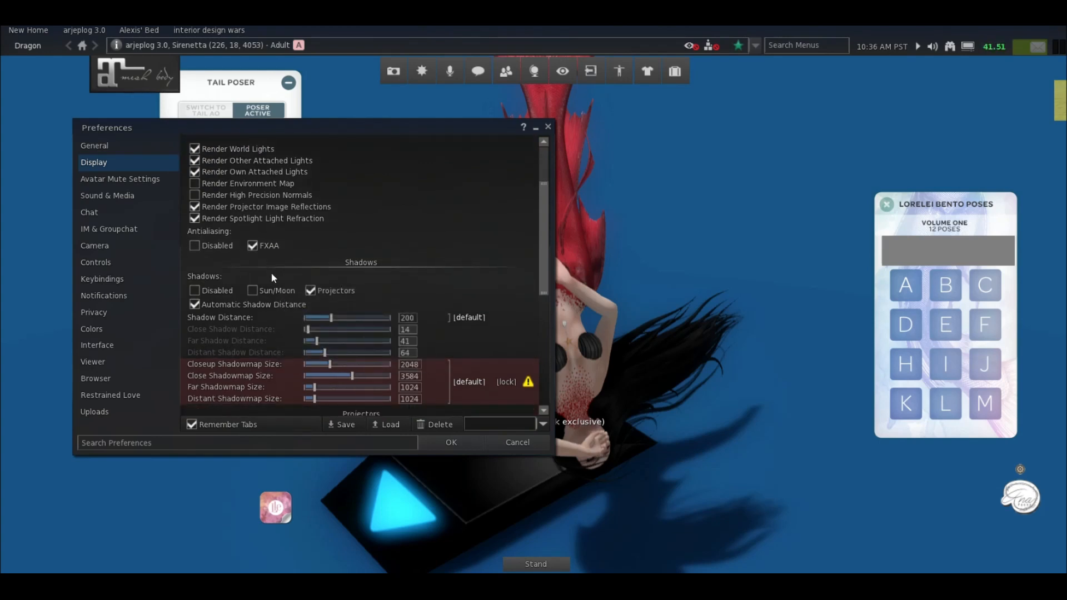
pyautogui.moveTo(275, 237)
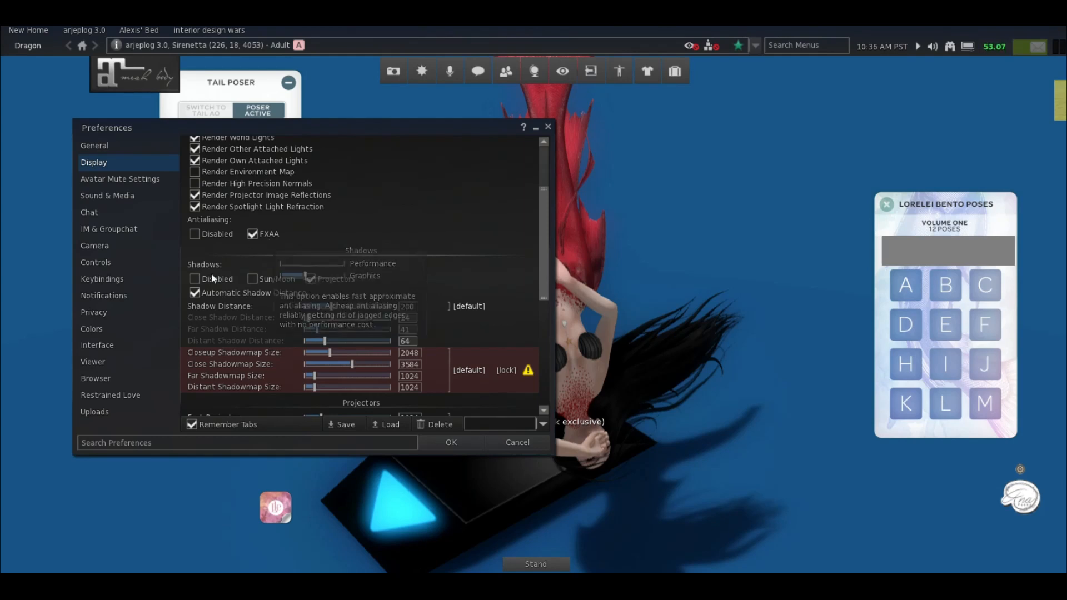
# Try Sun/Moon shadows, return to Projectors, and set Close Shadow Distance to 152 and Far to 128 with Automatic Shadow Distance briefly off.
pyautogui.scroll(-4, 259, 271)
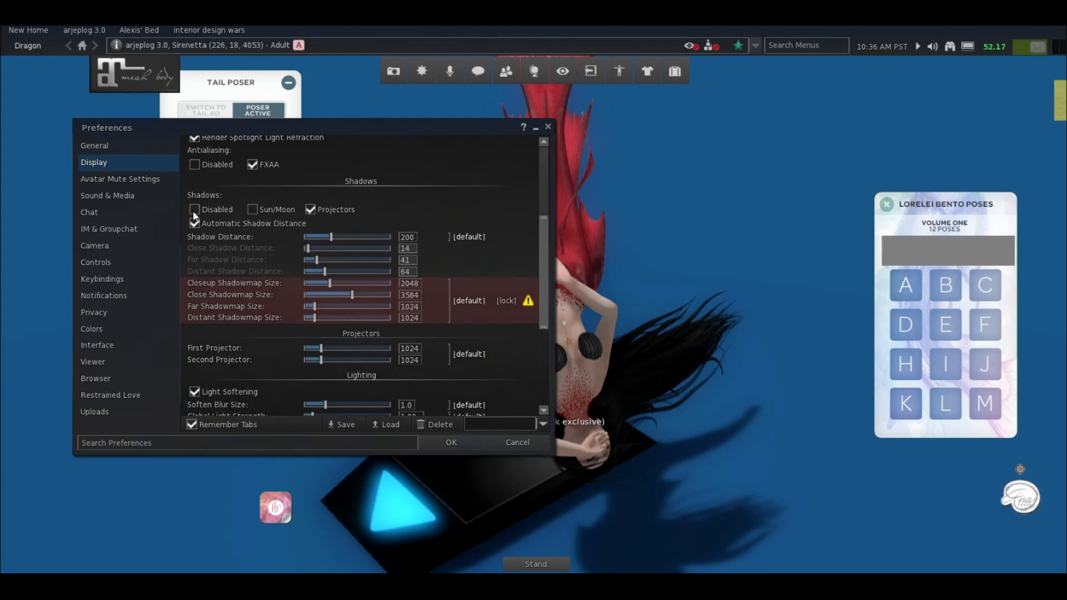
pyautogui.click(255, 209)
pyautogui.click(311, 209)
pyautogui.moveTo(352, 294)
pyautogui.mouseDown()
pyautogui.moveTo(328, 294)
pyautogui.moveTo(353, 300)
pyautogui.mouseUp()
pyautogui.click(195, 224)
pyautogui.moveTo(333, 235); pyautogui.dragTo(348, 259)
pyautogui.click(195, 224)
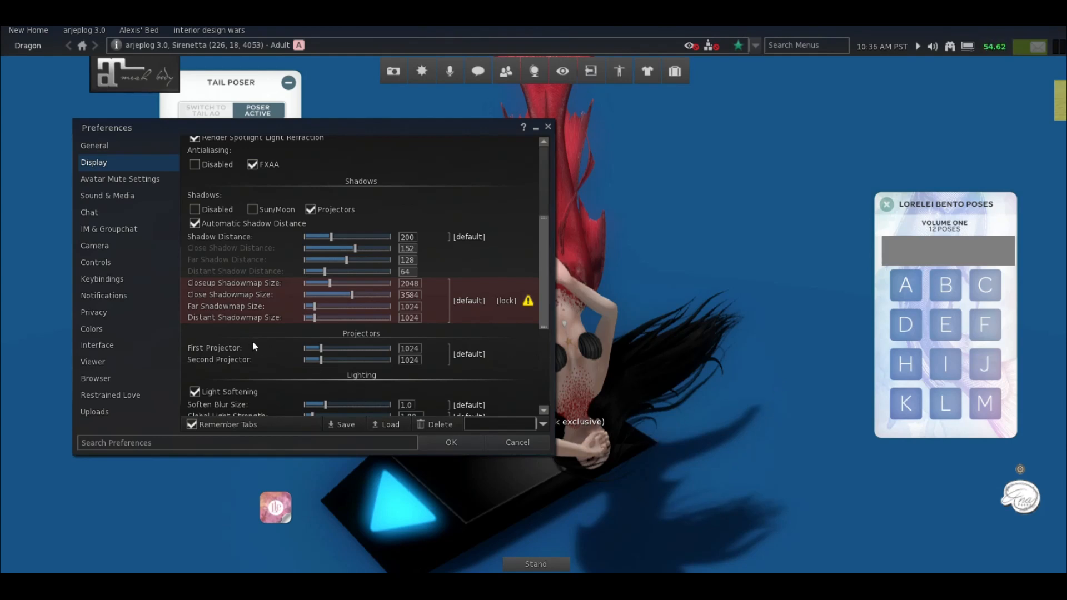
# Try a Soften Blur Size of 1.6 in the Lighting settings and return it to 1.0.
pyautogui.scroll(-3, 253, 342)
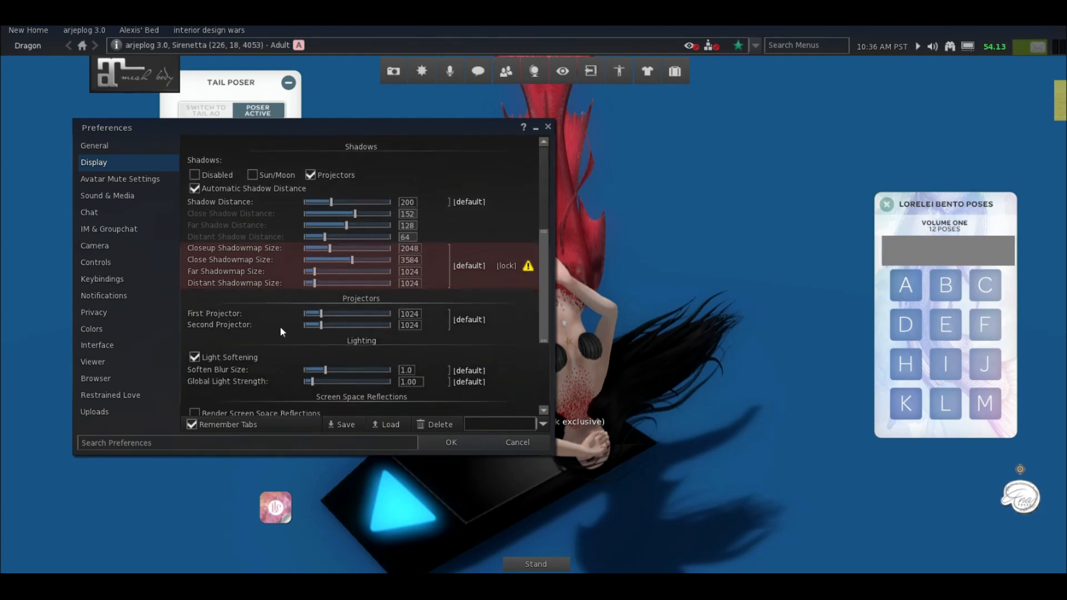
pyautogui.scroll(-10, 258, 333)
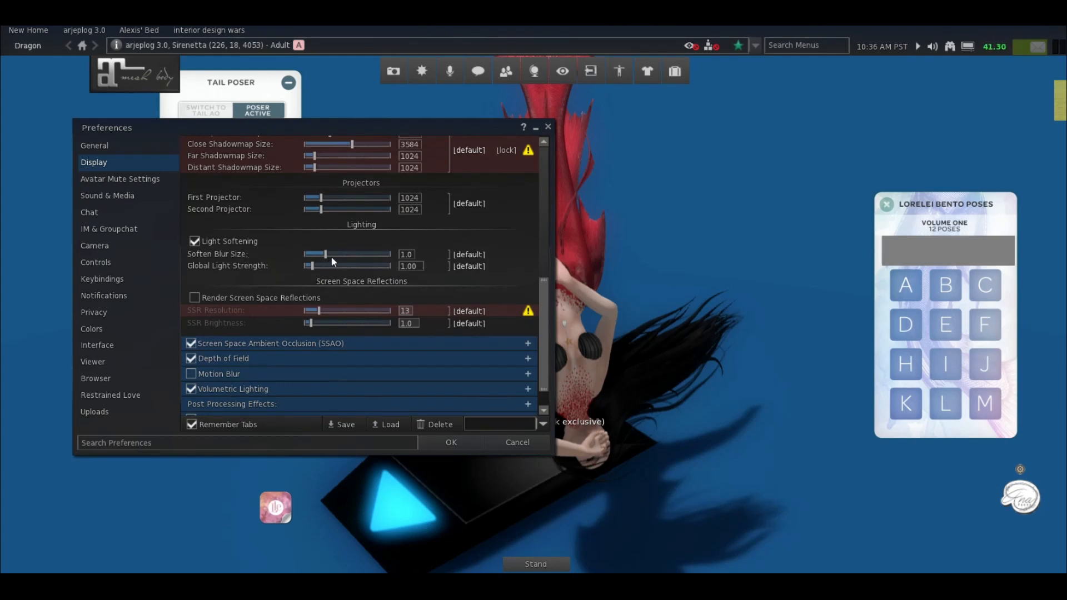
pyautogui.moveTo(332, 256)
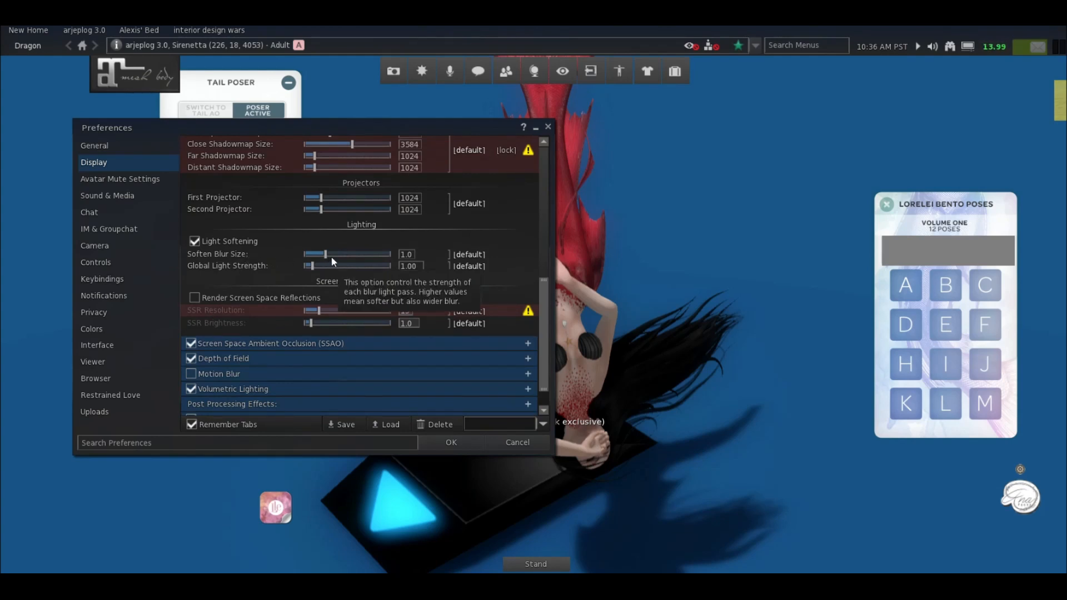
pyautogui.moveTo(331, 256)
pyautogui.mouseDown()
pyautogui.moveTo(369, 254)
pyautogui.moveTo(324, 262)
pyautogui.mouseUp()
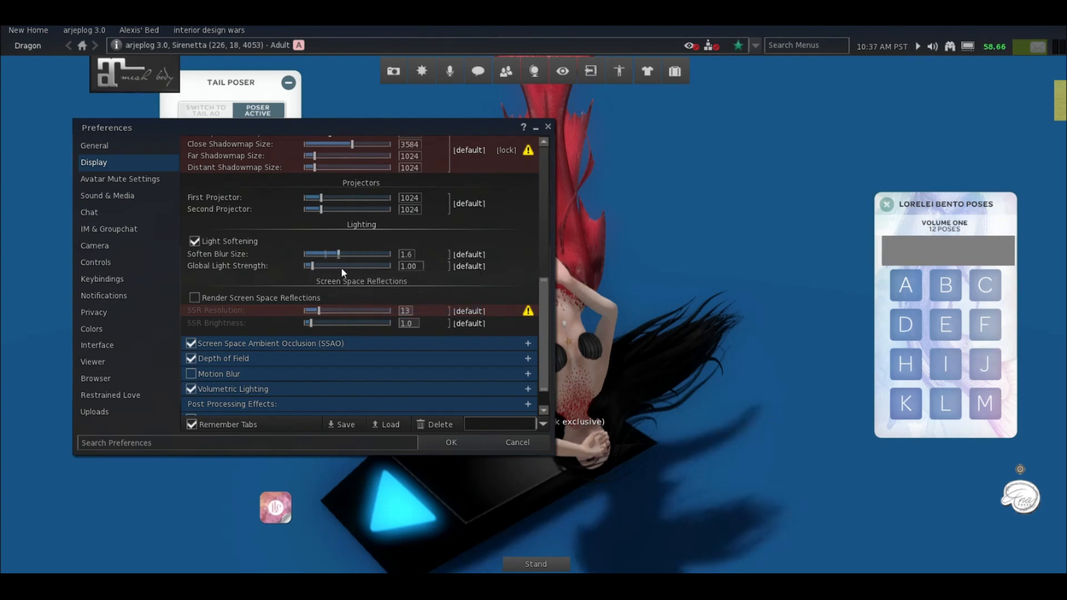
pyautogui.moveTo(358, 272); pyautogui.dragTo(331, 278)
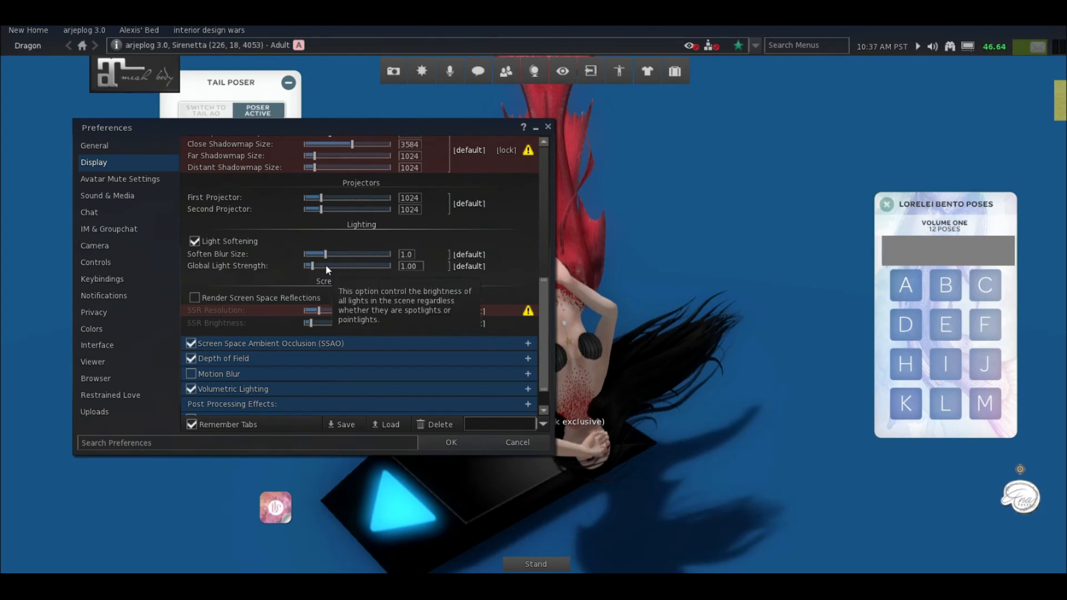
# Expand SSAO and set Blur Size to 0.642, Effect to -0.33, Scale to 800, Max Scale to 1750 and Factor to 10.000.
pyautogui.scroll(-2, 233, 350)
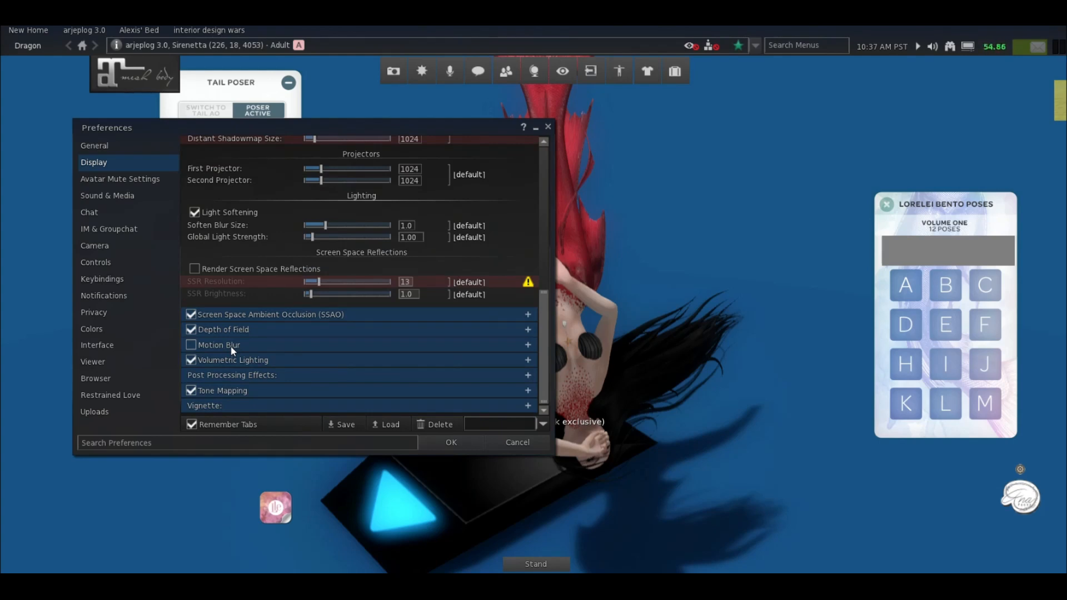
pyautogui.click(528, 314)
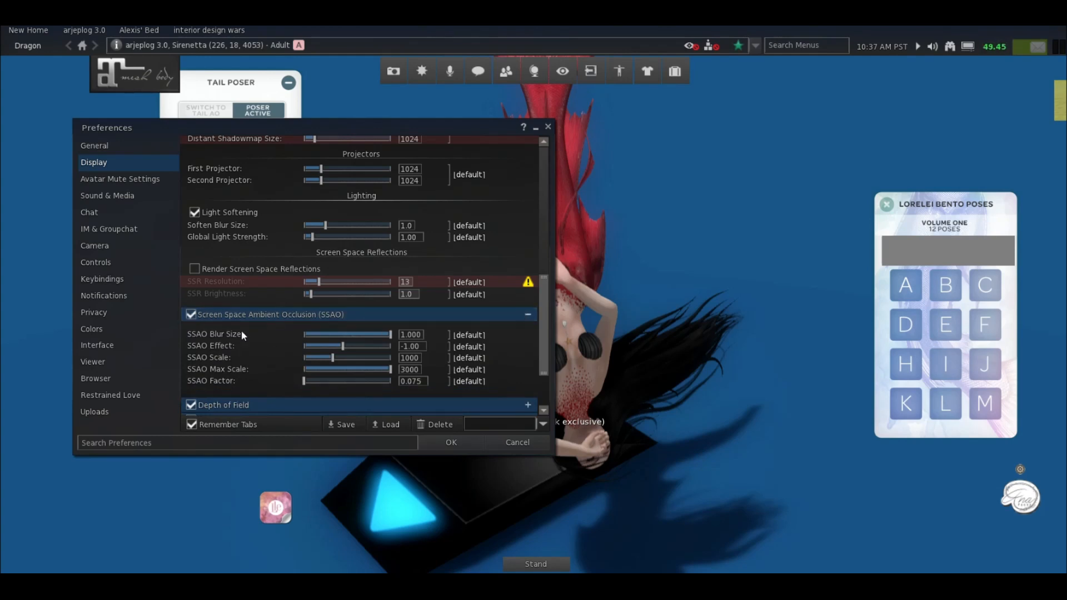
pyautogui.scroll(-1, 242, 333)
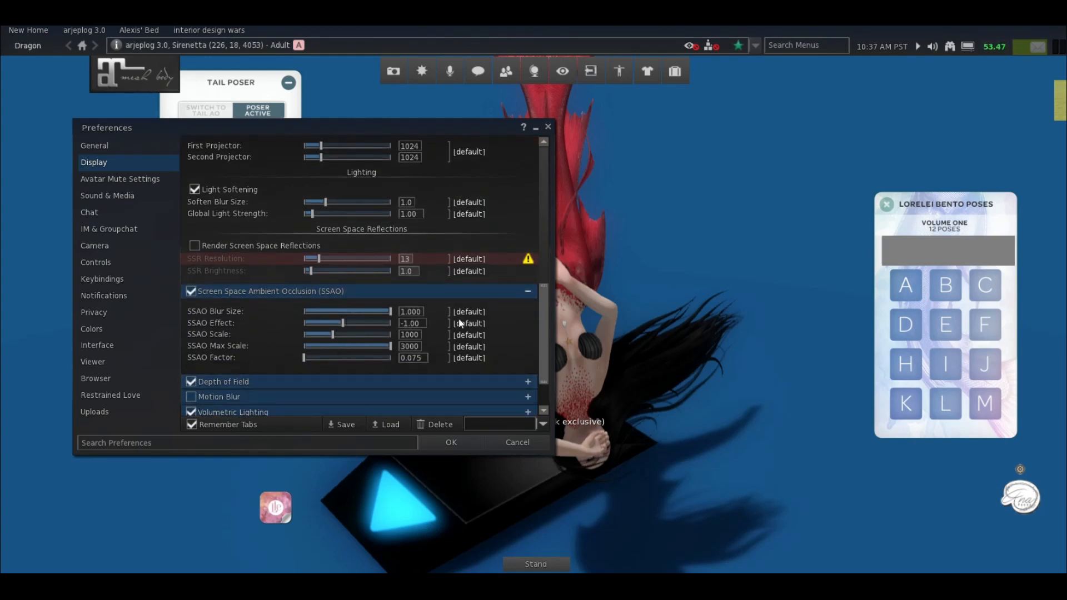
pyautogui.moveTo(342, 323)
pyautogui.mouseDown()
pyautogui.moveTo(398, 323)
pyautogui.moveTo(348, 335)
pyautogui.moveTo(410, 337)
pyautogui.mouseUp()
pyautogui.moveTo(350, 358); pyautogui.dragTo(392, 358)
pyautogui.click(335, 324)
pyautogui.moveTo(335, 322)
pyautogui.mouseDown()
pyautogui.moveTo(349, 324)
pyautogui.moveTo(339, 324)
pyautogui.moveTo(339, 346)
pyautogui.moveTo(354, 346)
pyautogui.mouseUp()
pyautogui.click(360, 311)
pyautogui.click(328, 335)
pyautogui.moveTo(570, 338); pyautogui.dragTo(581, 295)
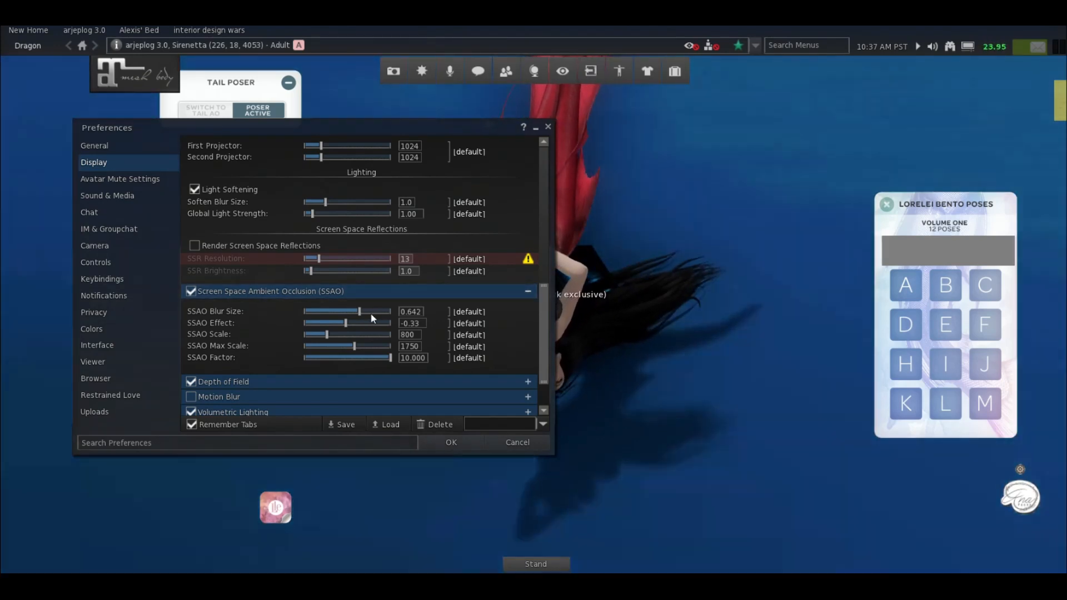
# Raise SSAO Blur Size to 1.000 and both Scale and Max Scale to 3000, and move the Preferences window clear of the avatar.
pyautogui.moveTo(360, 312); pyautogui.dragTo(403, 315)
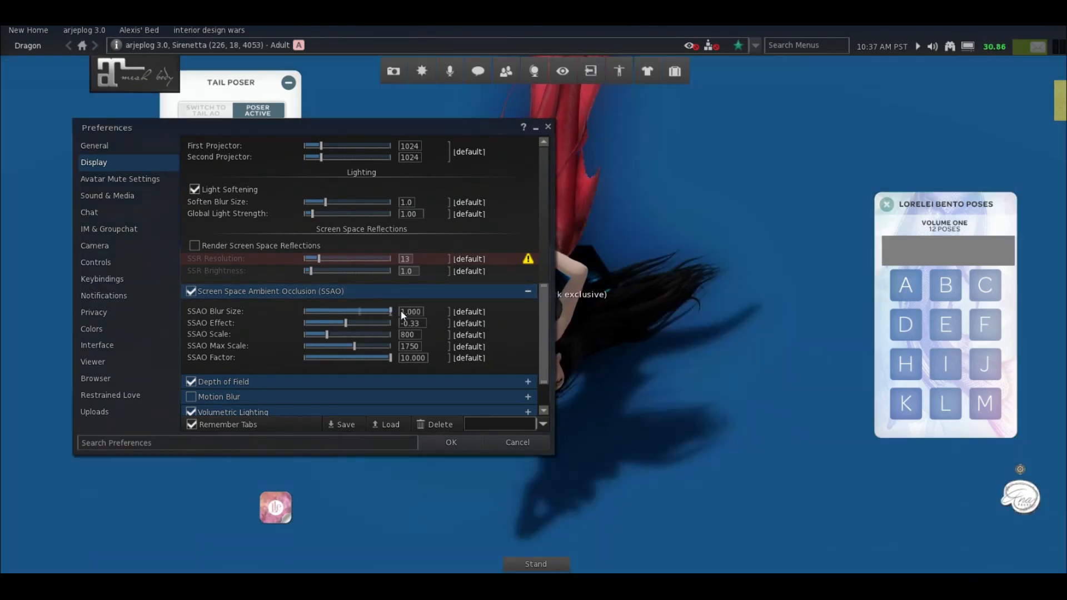
pyautogui.moveTo(326, 335); pyautogui.dragTo(412, 339)
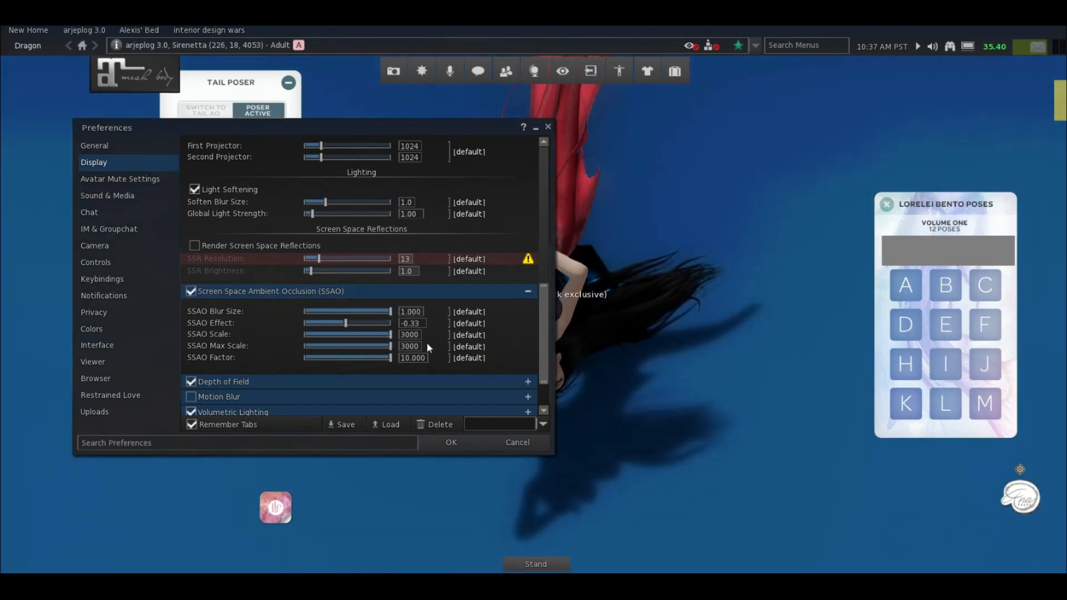
pyautogui.moveTo(350, 116); pyautogui.dragTo(267, 118)
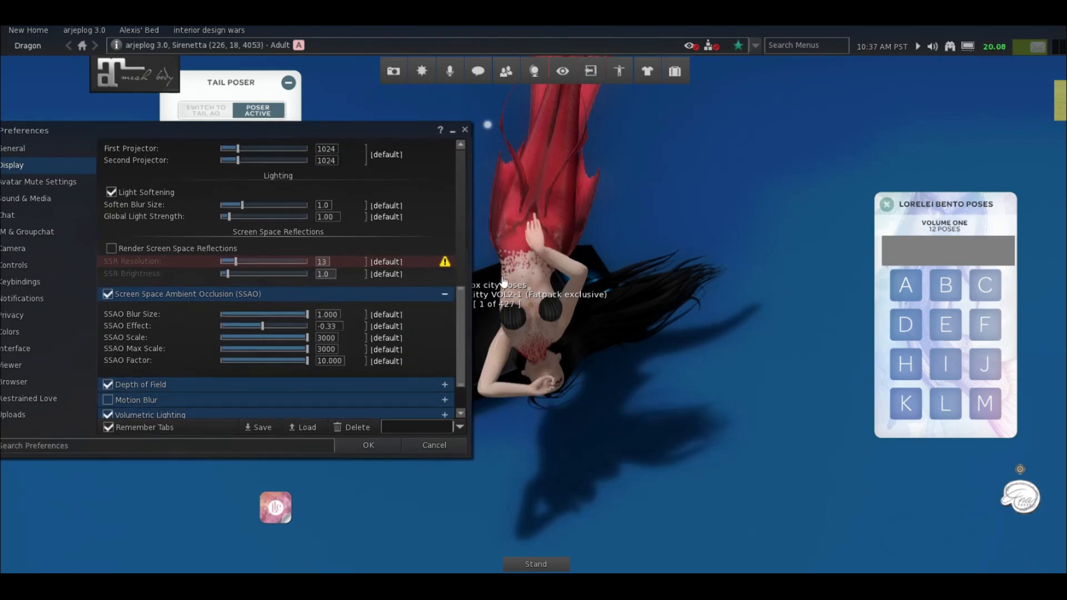
pyautogui.moveTo(510, 289); pyautogui.dragTo(525, 306)
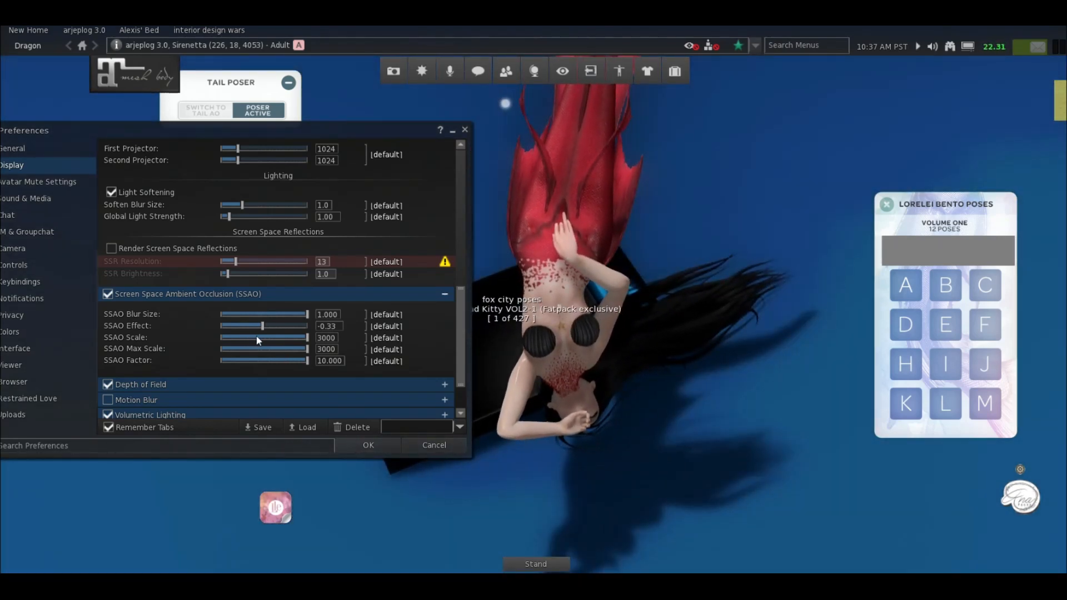
# Set SSAO Scale to 1875, Max Scale to 2100, Factor to 5.583, Blur Size to 0.633 and Effect to 0.17, and collapse the section.
pyautogui.click(275, 337)
pyautogui.click(282, 349)
pyautogui.click(270, 359)
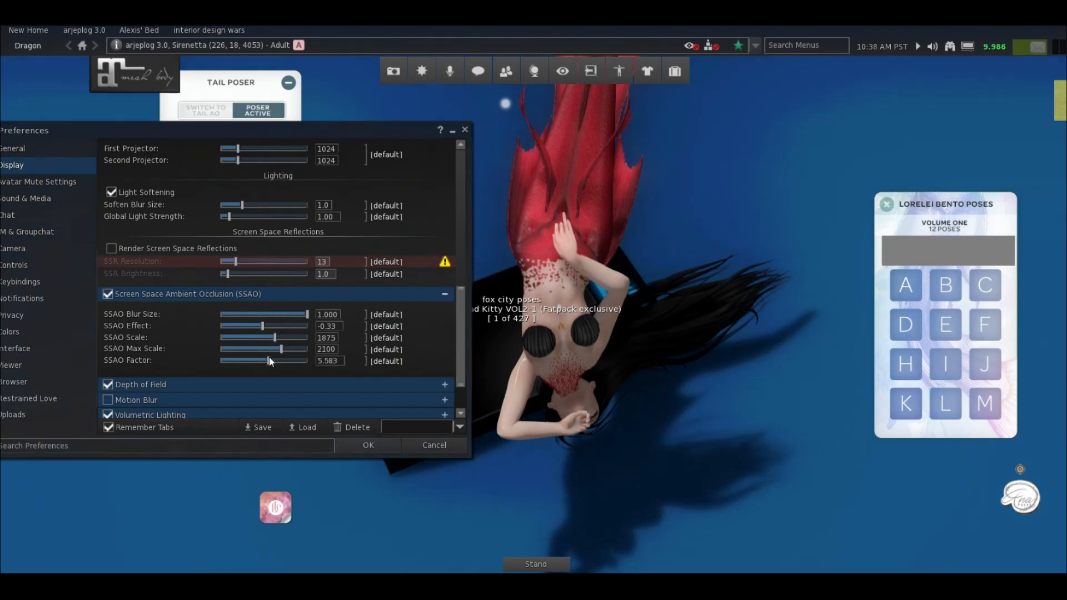
pyautogui.click(276, 314)
pyautogui.click(245, 326)
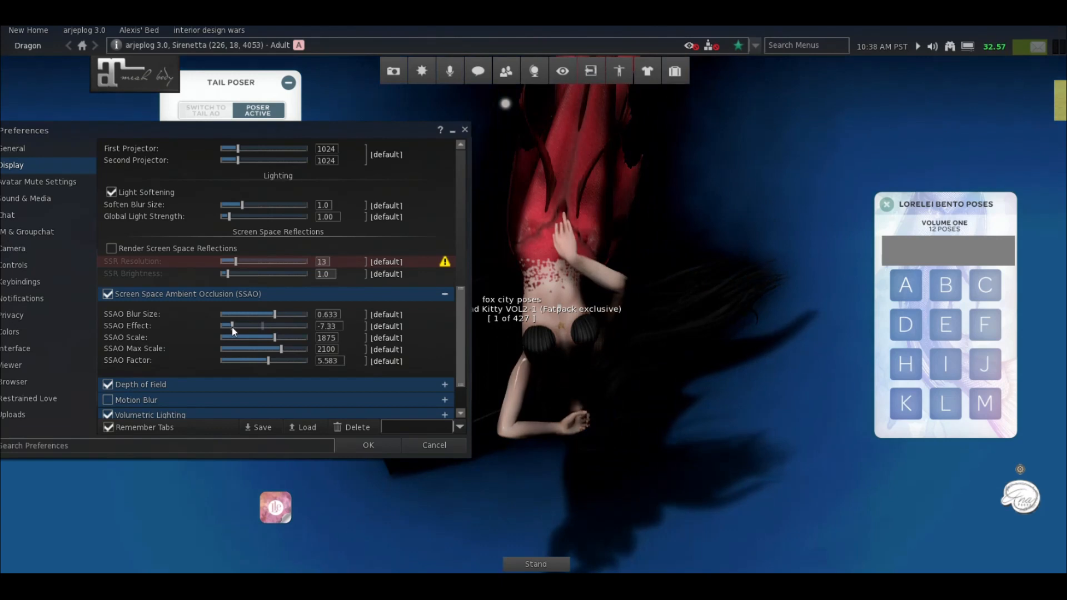
pyautogui.click(230, 326)
pyautogui.click(280, 327)
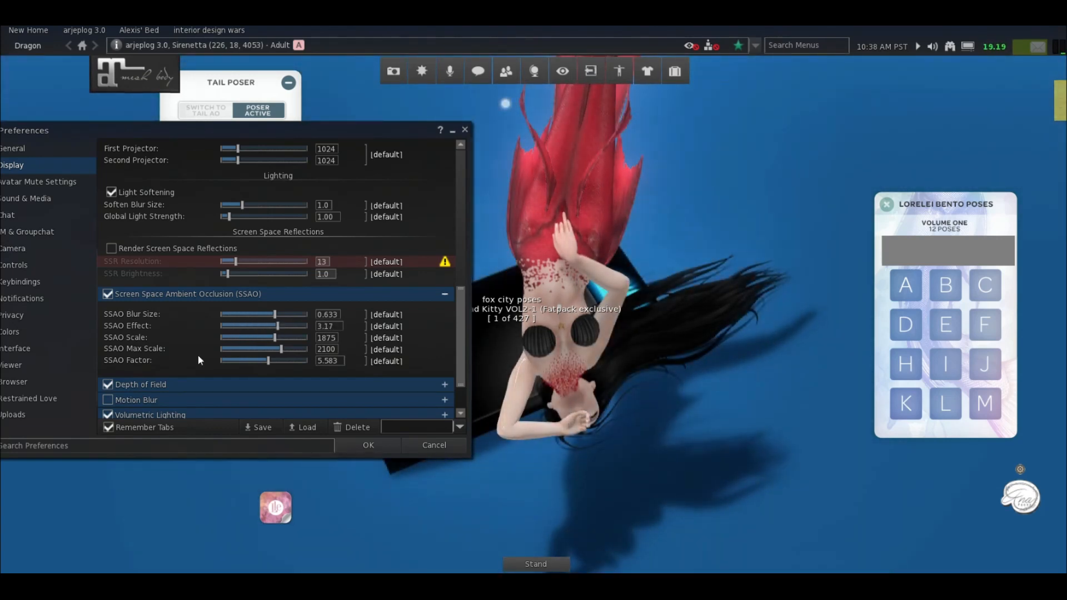
pyautogui.click(266, 333)
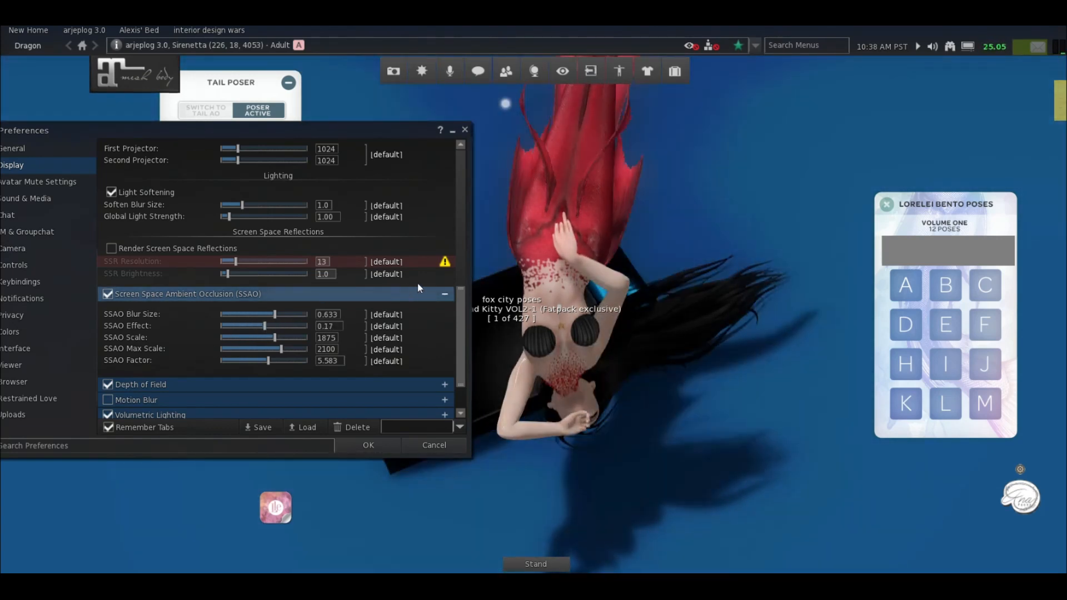
pyautogui.click(445, 294)
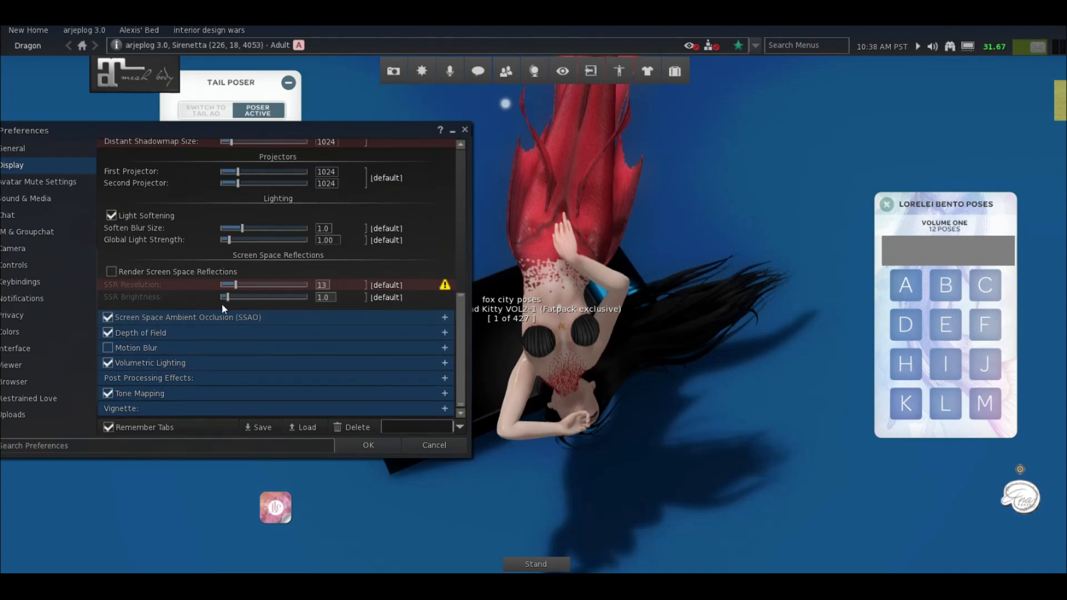
# Expand Depth of Field and set Field of View to 66, F-Number to 53.6 and Focal Length to 126 mm.
pyautogui.click(245, 332)
pyautogui.scroll(-4, 246, 338)
pyautogui.scroll(-1, 246, 338)
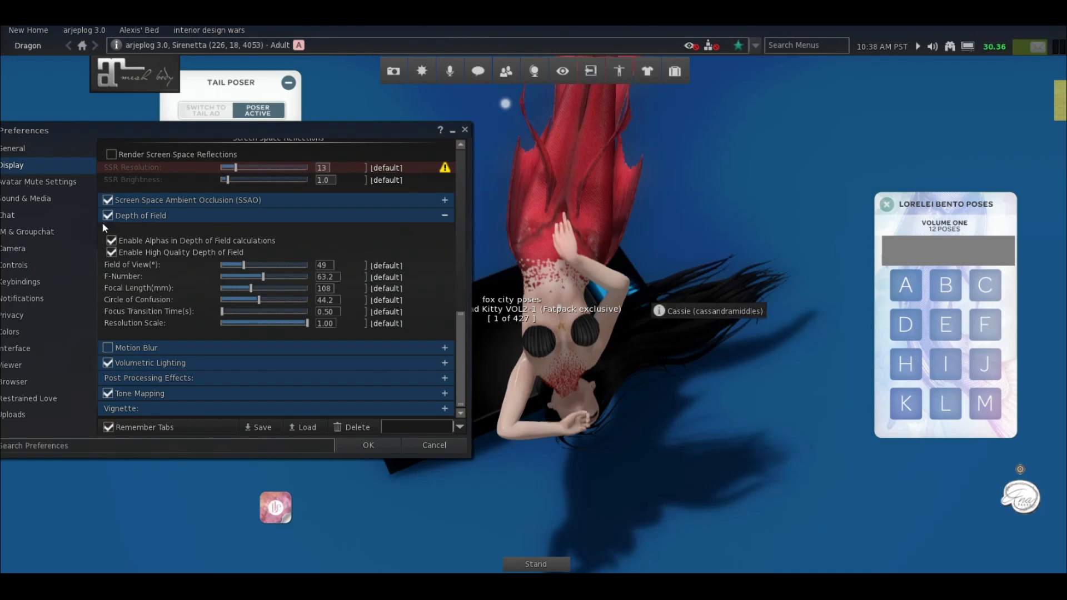
pyautogui.moveTo(110, 254)
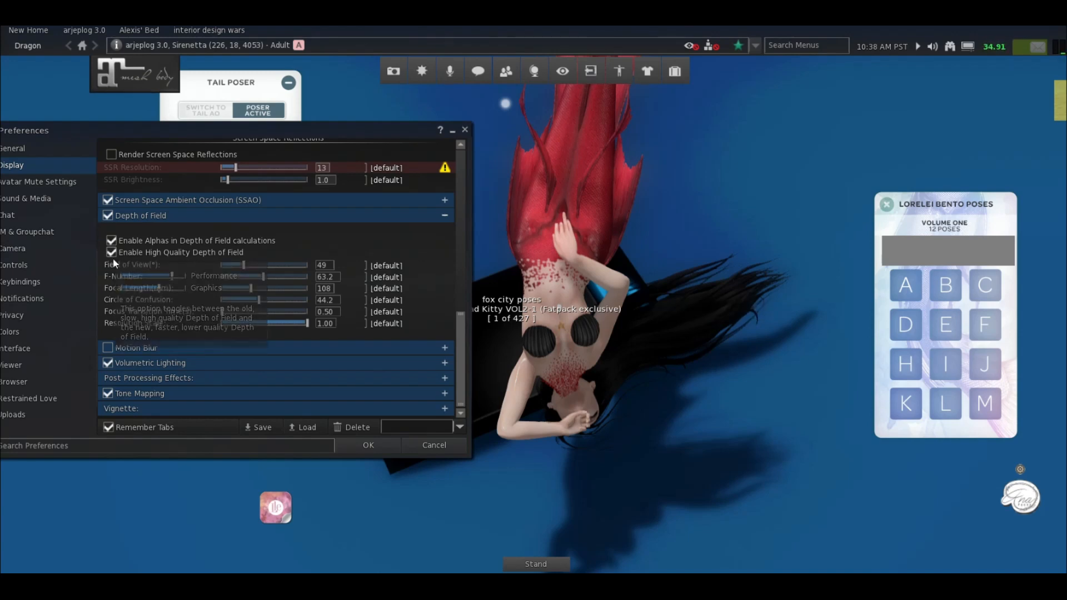
pyautogui.moveTo(556, 320); pyautogui.dragTo(535, 305)
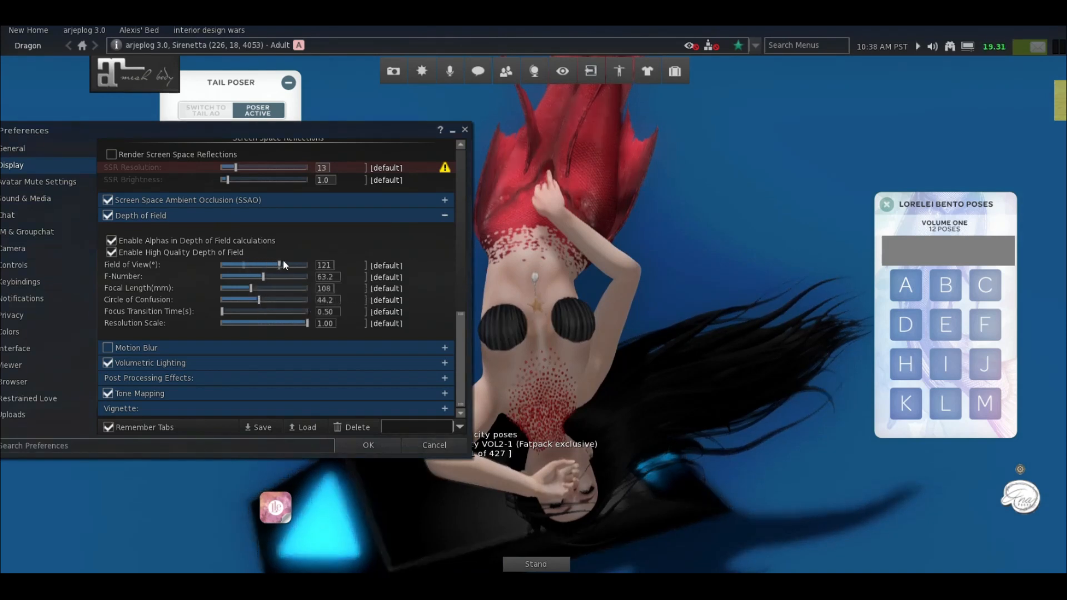
pyautogui.moveTo(245, 266); pyautogui.dragTo(255, 265)
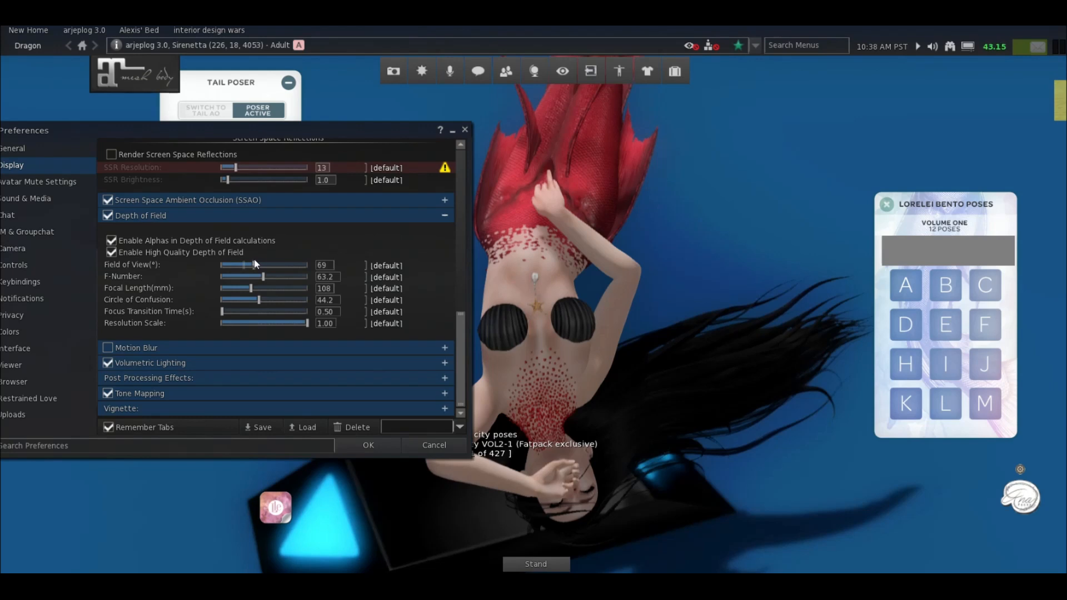
pyautogui.moveTo(264, 275)
pyautogui.mouseDown()
pyautogui.moveTo(241, 282)
pyautogui.moveTo(257, 277)
pyautogui.mouseUp()
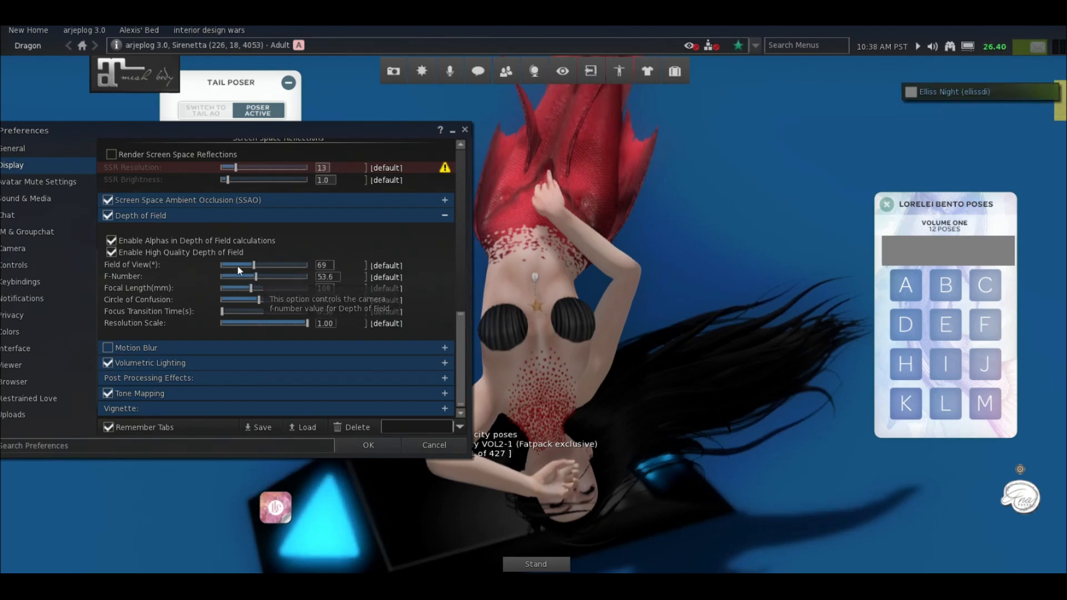
pyautogui.moveTo(254, 265); pyautogui.dragTo(263, 290)
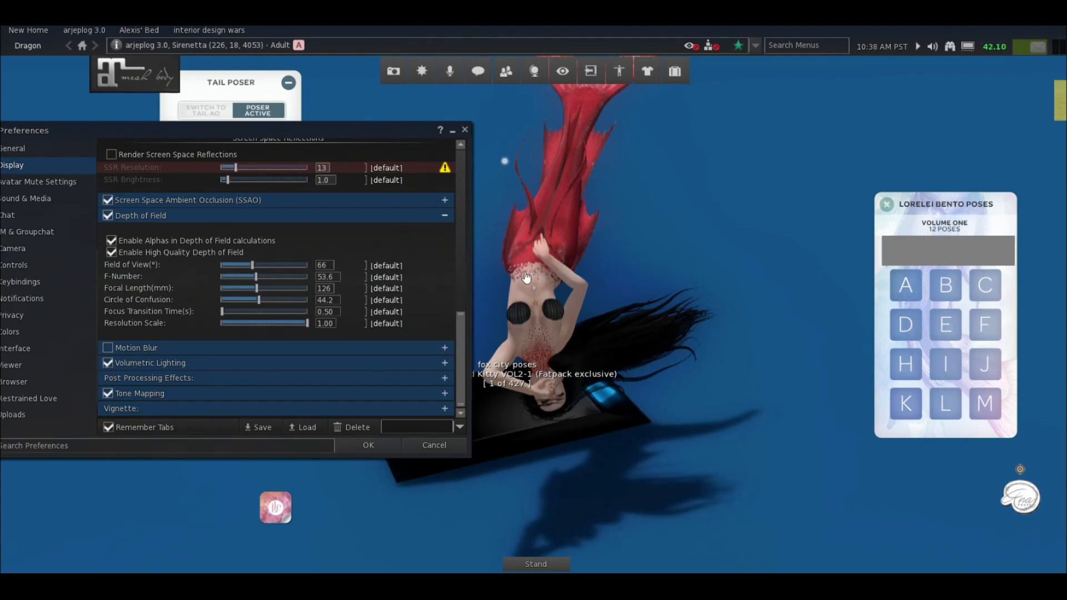
# Check the blur around the avatar from close up, set the Depth of Field Focal Length to 43 mm and collapse the section.
pyautogui.moveTo(527, 278); pyautogui.dragTo(534, 300)
pyautogui.moveTo(535, 345); pyautogui.dragTo(538, 231)
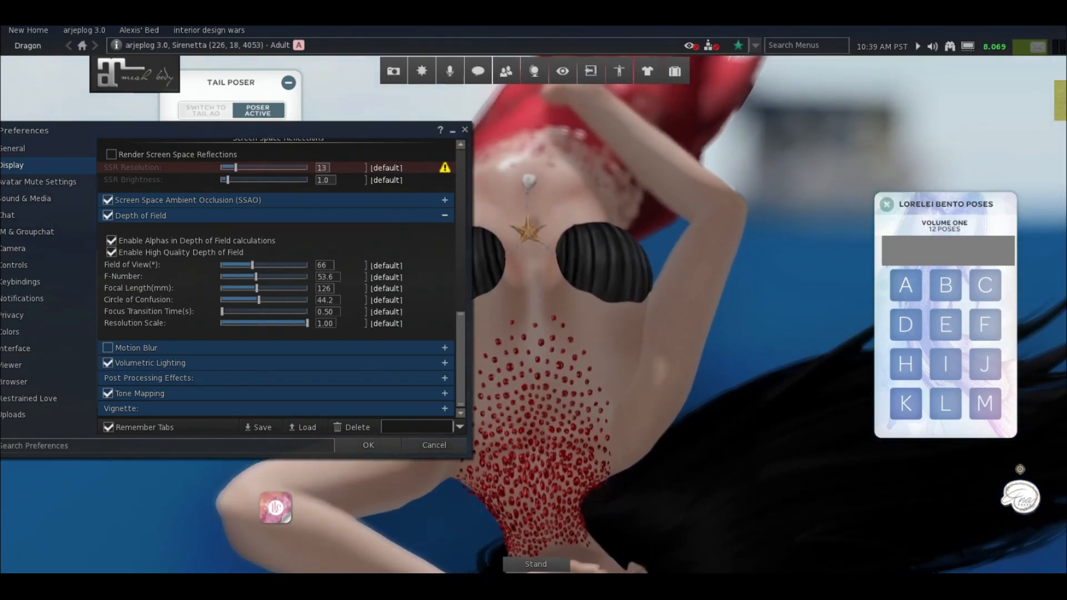
pyautogui.scroll(3, 538, 303)
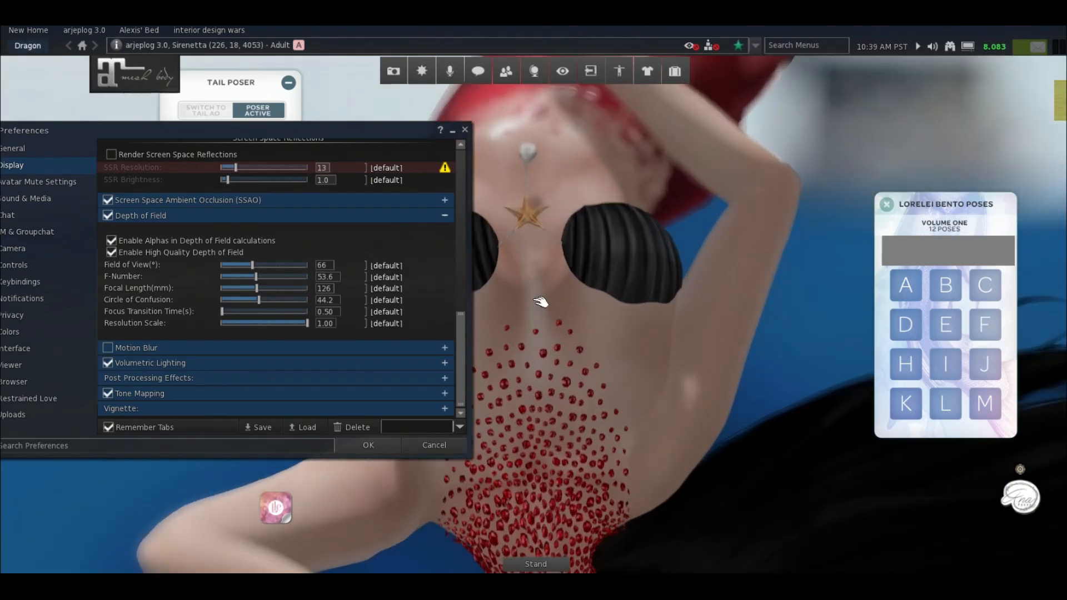
pyautogui.moveTo(541, 303); pyautogui.dragTo(560, 337)
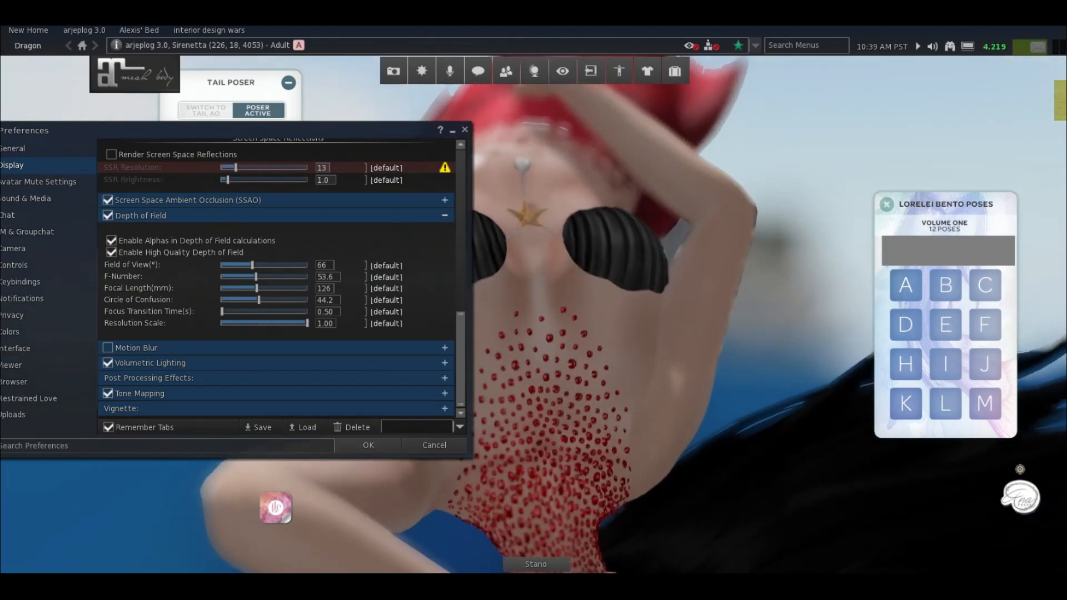
pyautogui.scroll(-4, 507, 293)
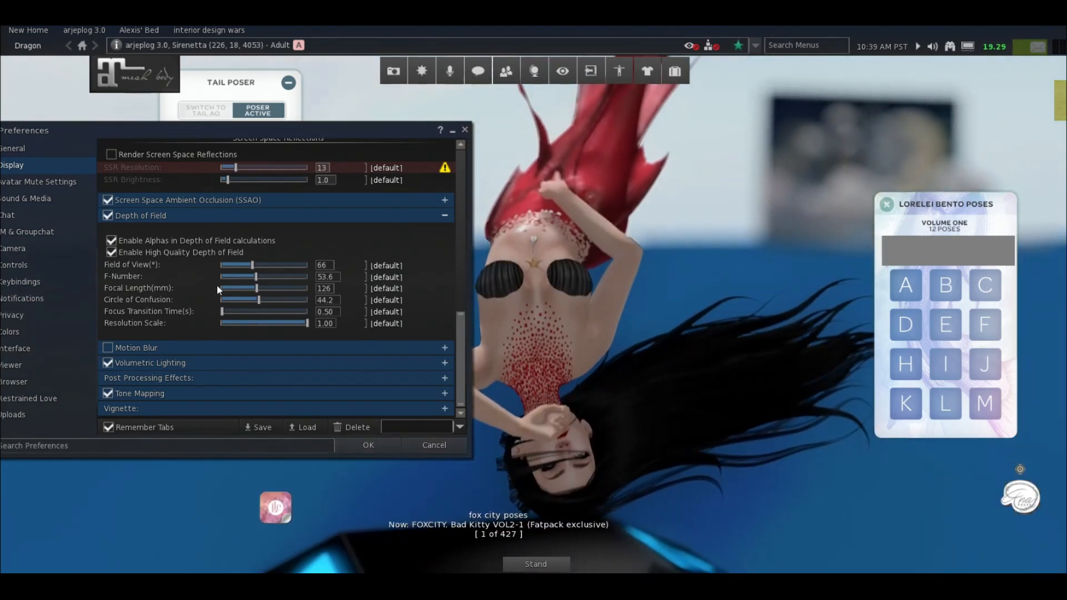
pyautogui.moveTo(217, 286); pyautogui.dragTo(233, 285)
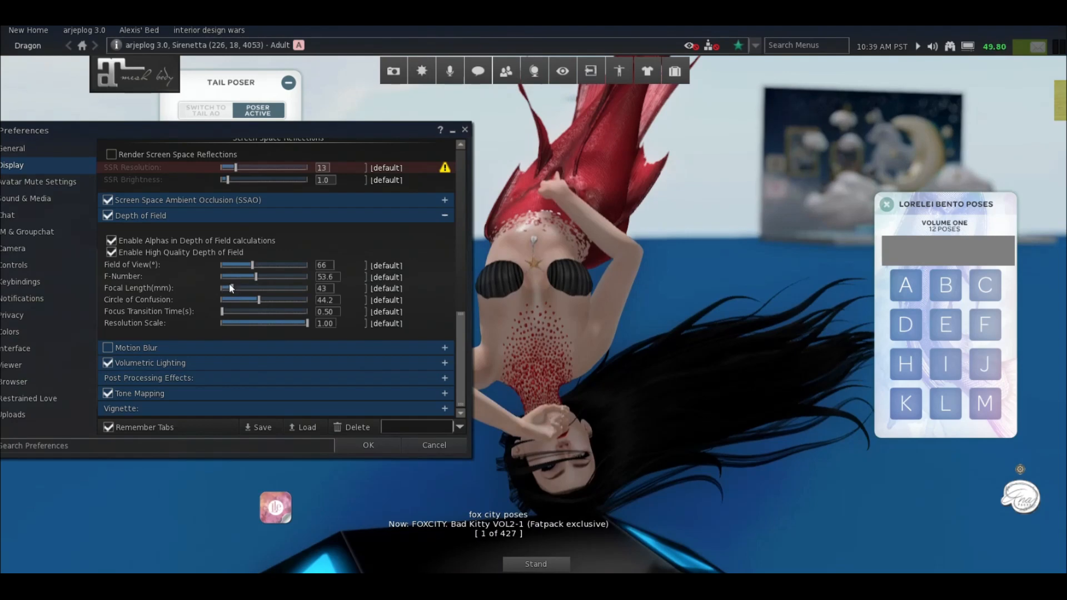
pyautogui.moveTo(519, 315)
pyautogui.mouseDown()
pyautogui.moveTo(542, 328)
pyautogui.moveTo(520, 317)
pyautogui.moveTo(531, 297)
pyautogui.moveTo(531, 334)
pyautogui.moveTo(531, 300)
pyautogui.moveTo(525, 322)
pyautogui.mouseUp()
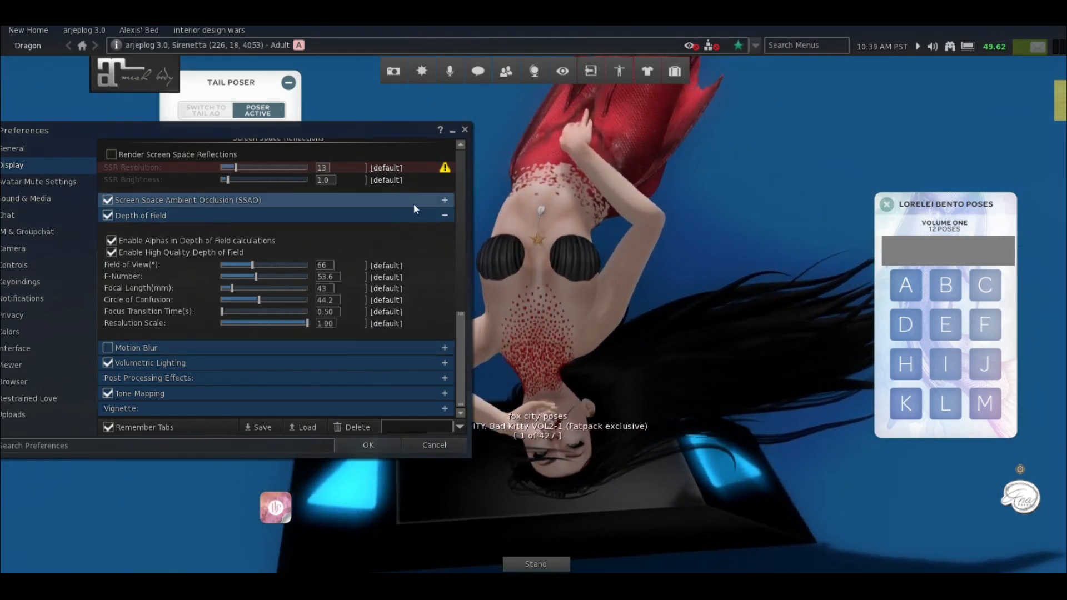
pyautogui.click(439, 215)
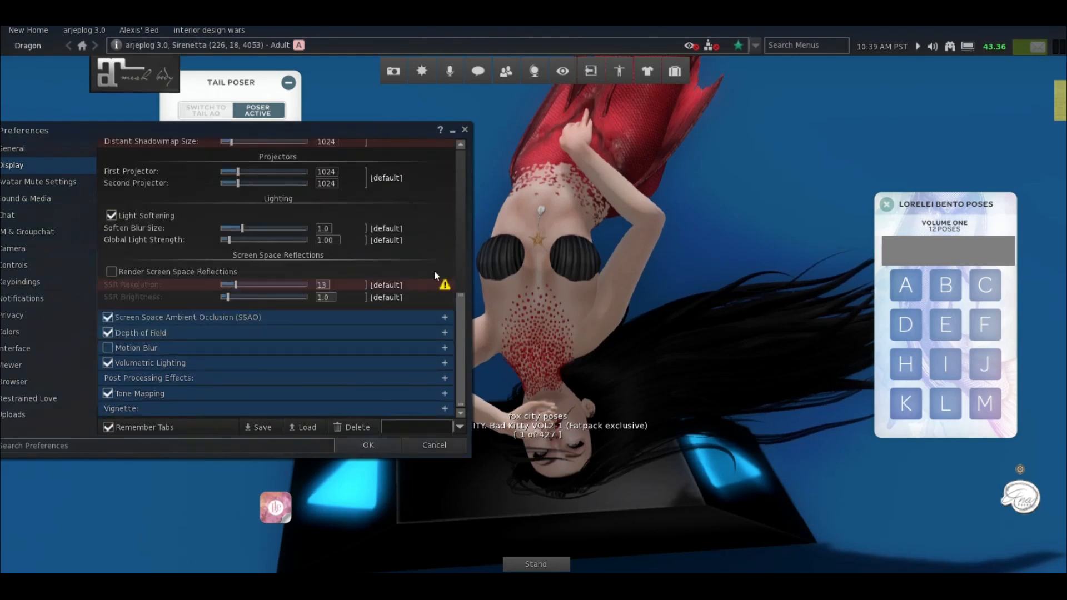
# Expand the Motion Blur and Volumetric Lighting sections to review their options.
pyautogui.click(445, 348)
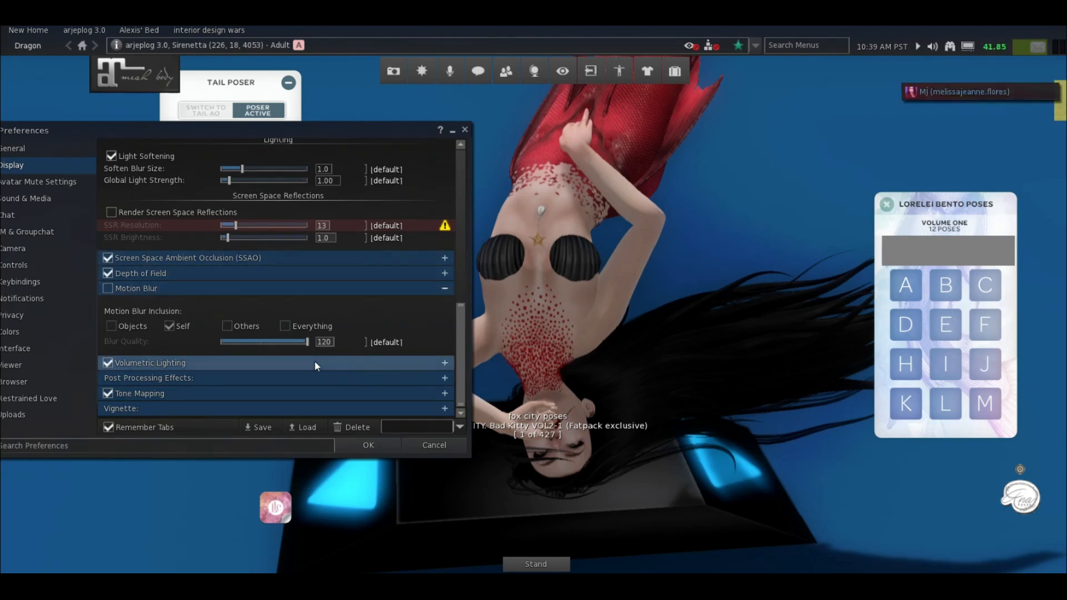
pyautogui.click(443, 367)
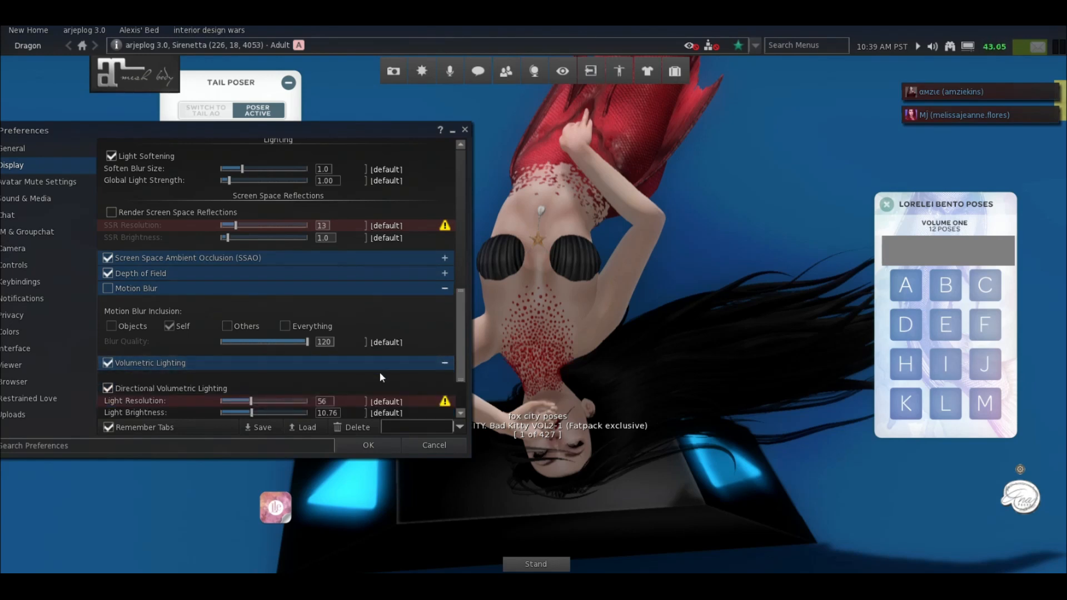
pyautogui.scroll(-3, 379, 371)
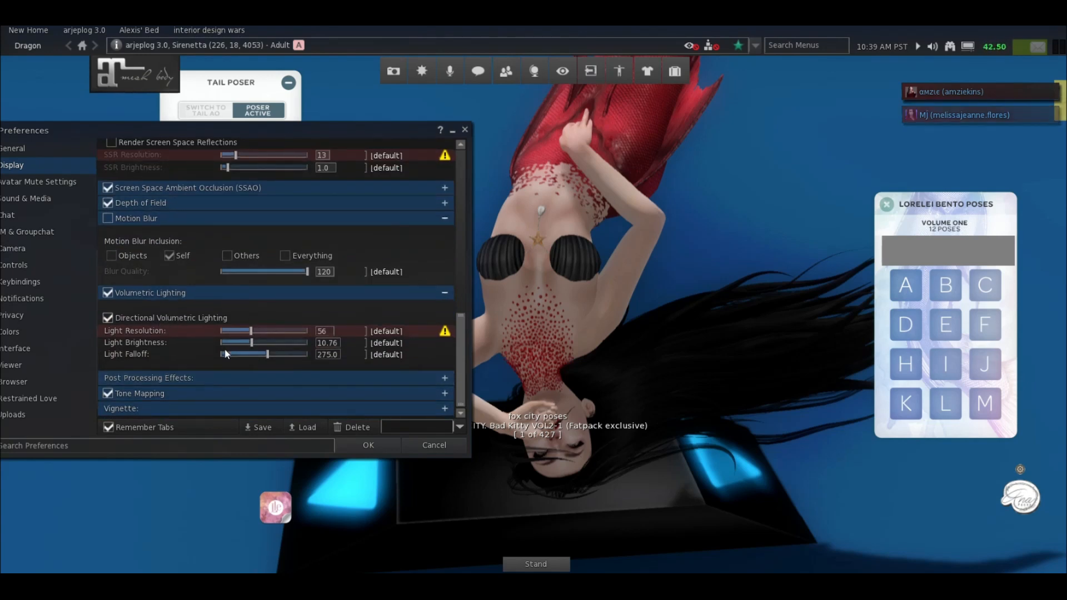
# Expand Post Processing Effects, try out its strength sliders and return Greyscale Strength and Chromatic Aberration to 0.
pyautogui.click(232, 383)
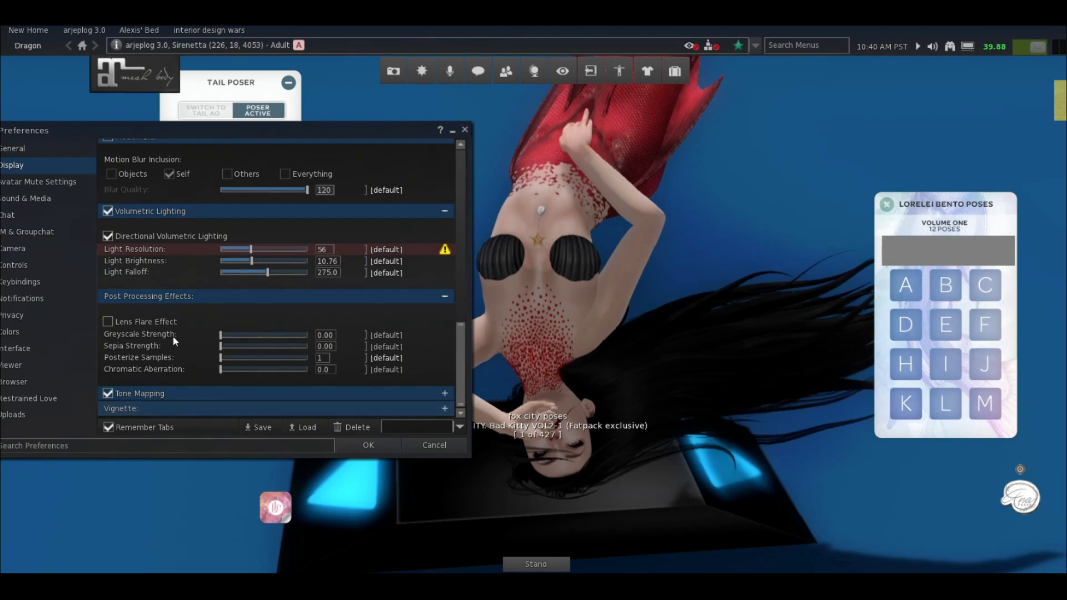
pyautogui.click(306, 334)
pyautogui.moveTo(312, 332); pyautogui.dragTo(218, 381)
pyautogui.moveTo(221, 369); pyautogui.dragTo(170, 359)
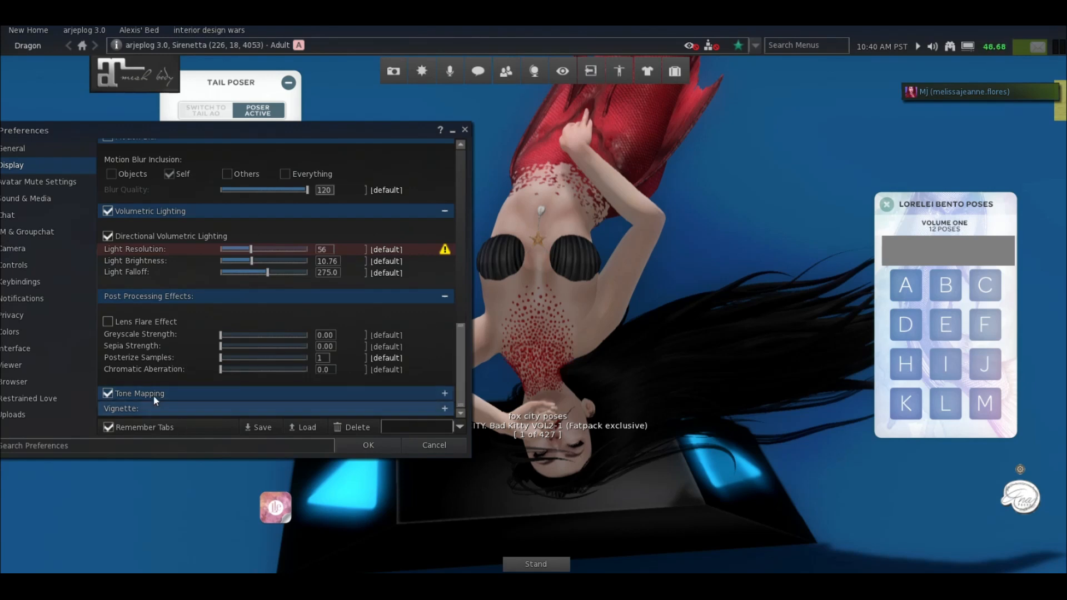
# Expand Tone Mapping, try Tone Exposure 0.81, Shoulder Strength 0.192 and Linear Strength 0.375, and restore their defaults.
pyautogui.click(355, 387)
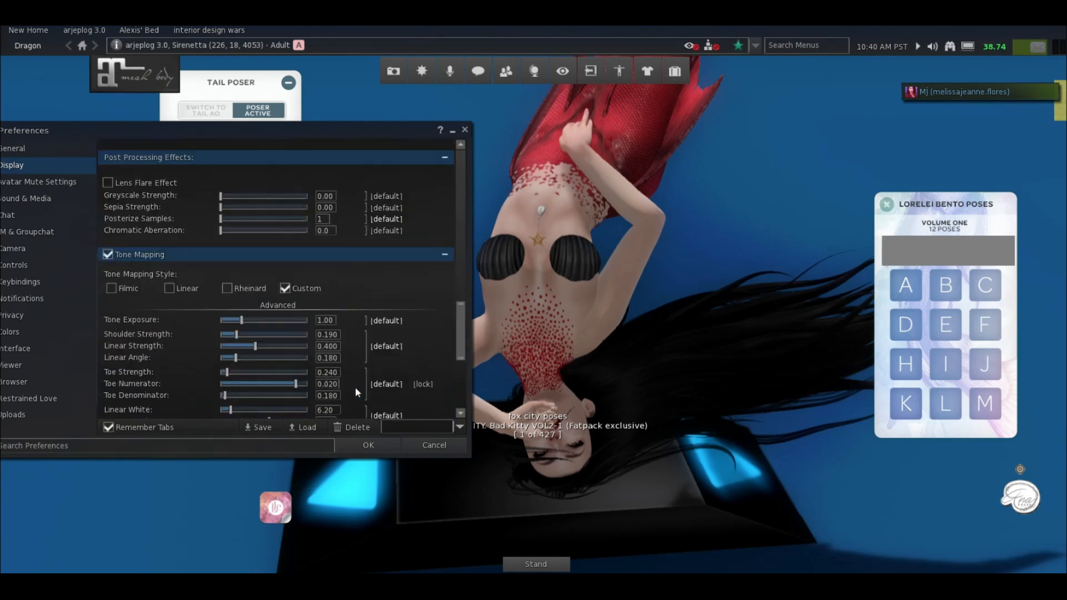
pyautogui.scroll(1, 355, 386)
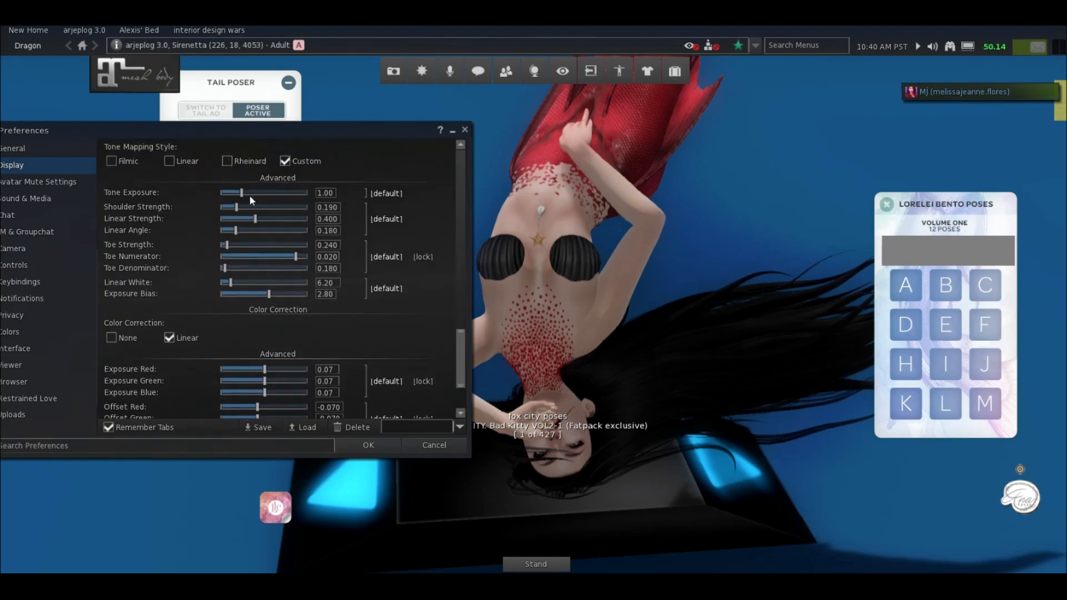
pyautogui.moveTo(241, 193); pyautogui.dragTo(255, 218)
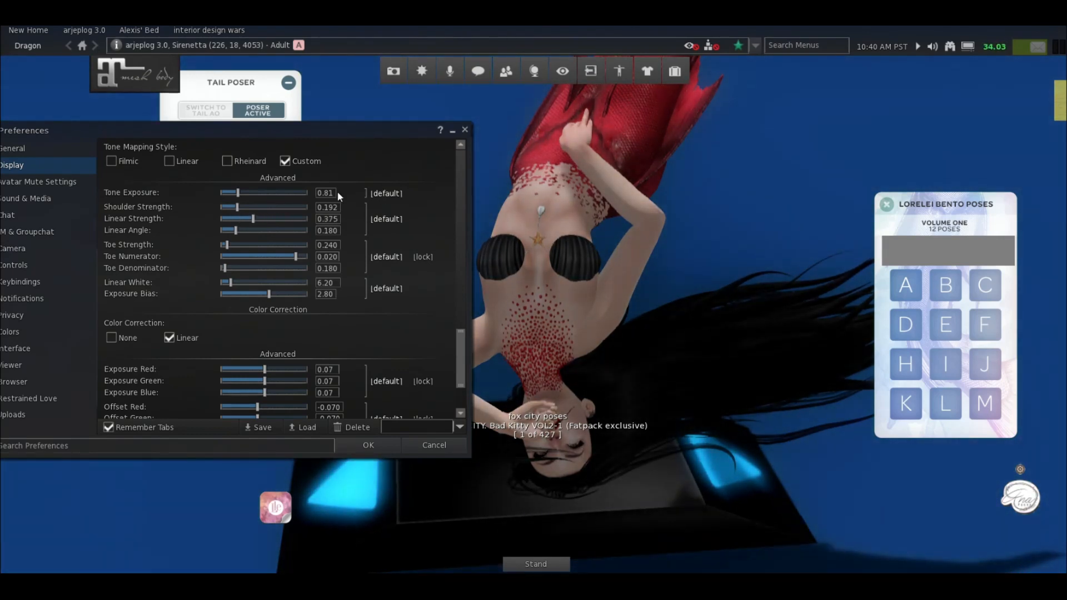
pyautogui.click(382, 193)
pyautogui.click(381, 218)
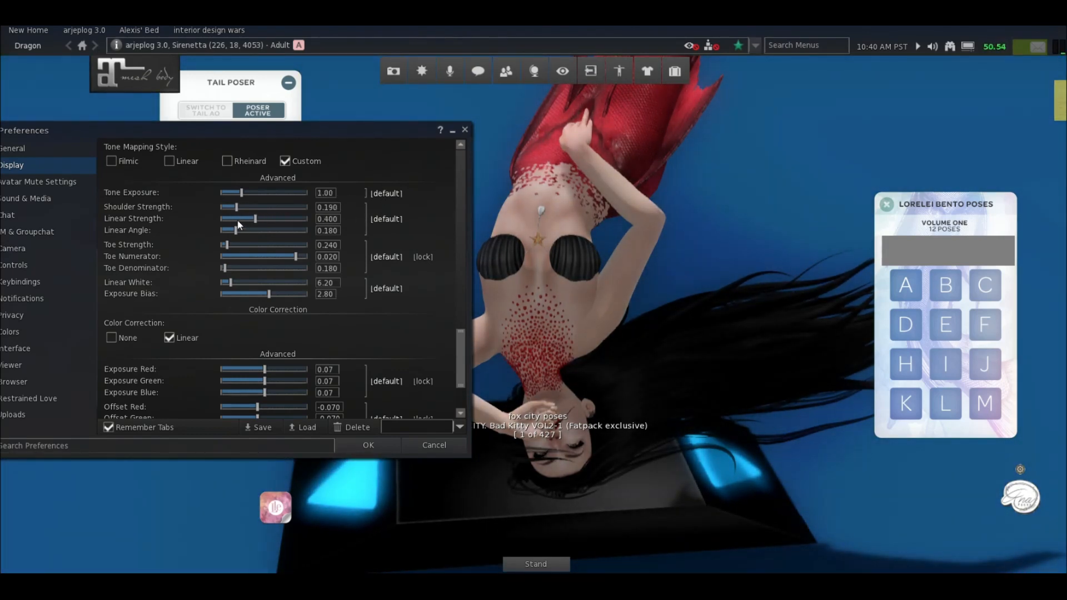
# Try Toe Strength 0.000 and Linear White 9.59 in Tone Mapping, restoring each group's defaults.
pyautogui.moveTo(229, 250)
pyautogui.mouseDown()
pyautogui.moveTo(253, 246)
pyautogui.moveTo(214, 245)
pyautogui.mouseUp()
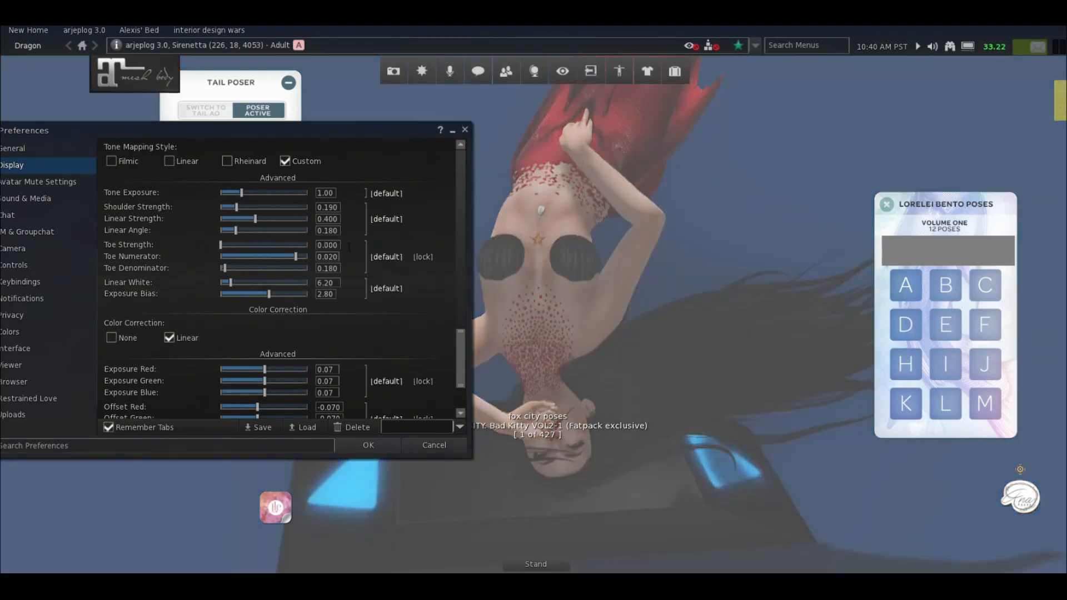
pyautogui.click(384, 257)
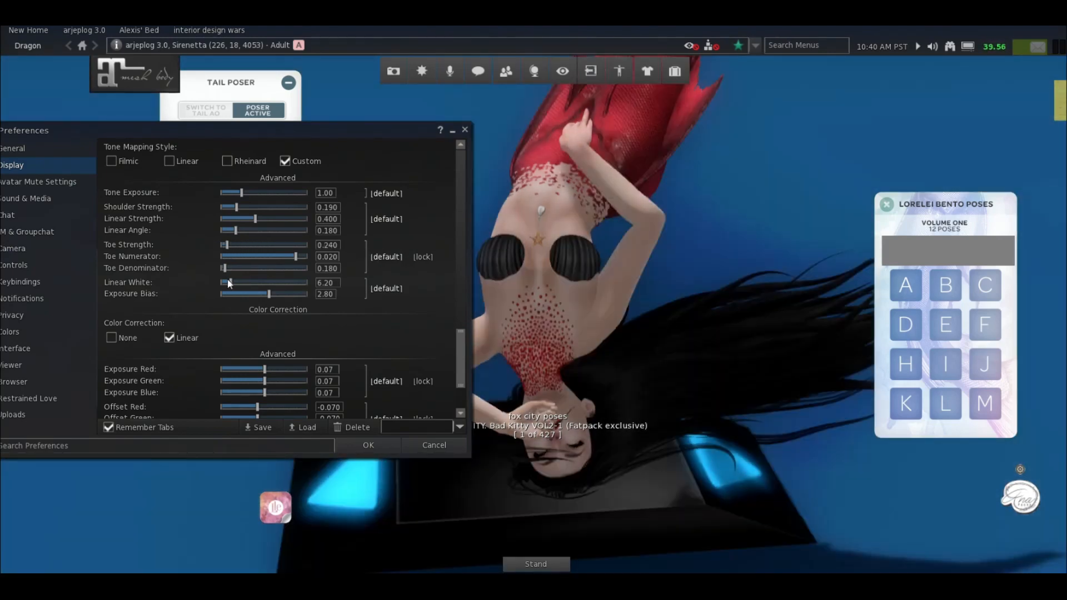
pyautogui.moveTo(230, 282)
pyautogui.mouseDown()
pyautogui.moveTo(218, 282)
pyautogui.moveTo(237, 282)
pyautogui.mouseUp()
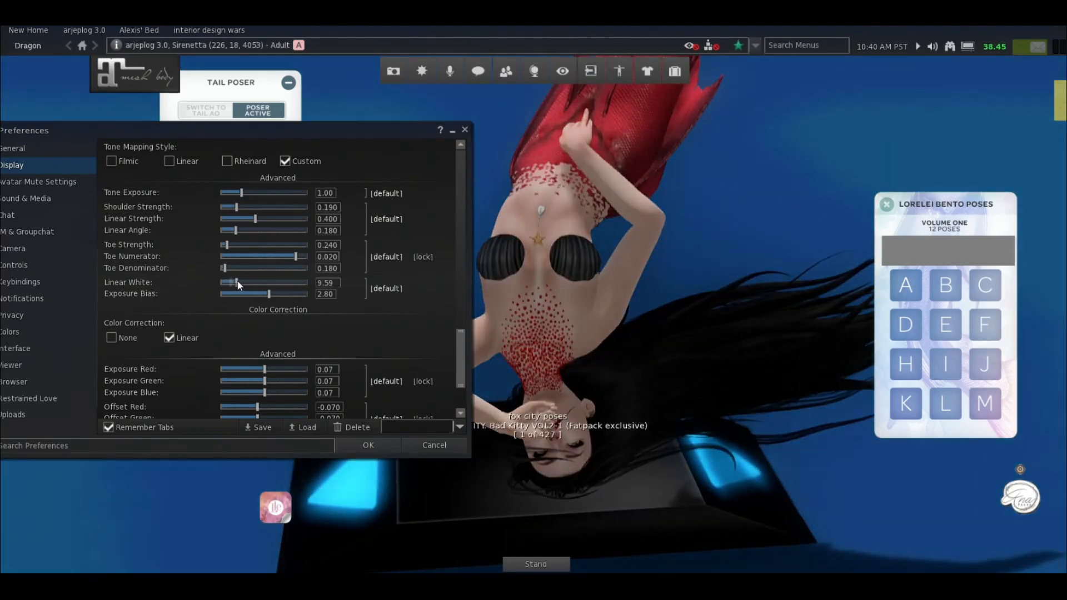
pyautogui.click(385, 288)
# Try different red, green and blue Exposure and Offset values in Color Correction and restore both groups to default.
pyautogui.scroll(-3, 386, 331)
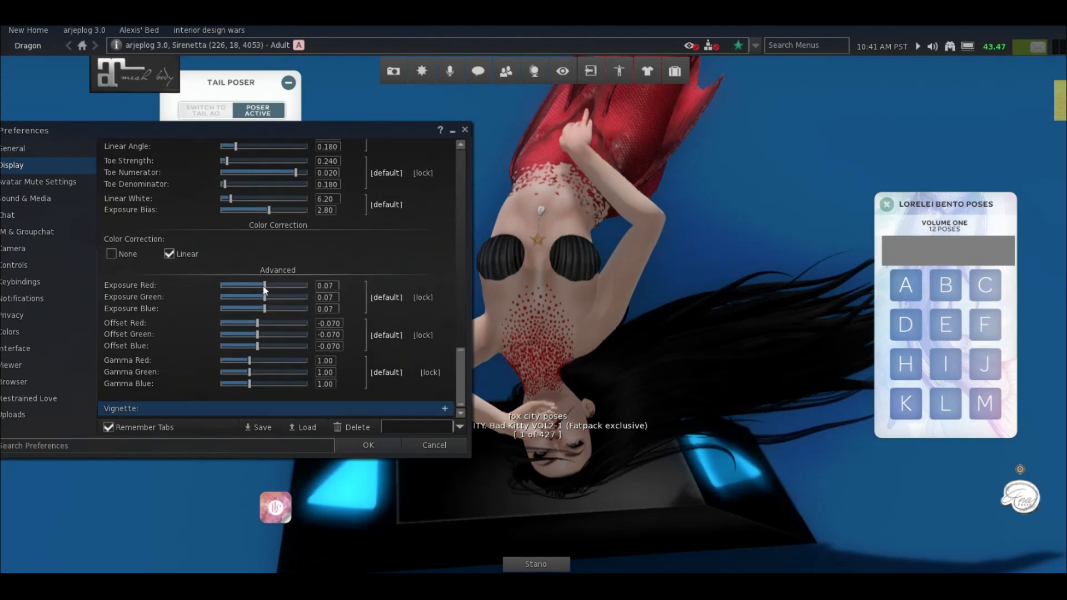
pyautogui.moveTo(263, 286); pyautogui.dragTo(261, 309)
pyautogui.moveTo(290, 310); pyautogui.dragTo(269, 339)
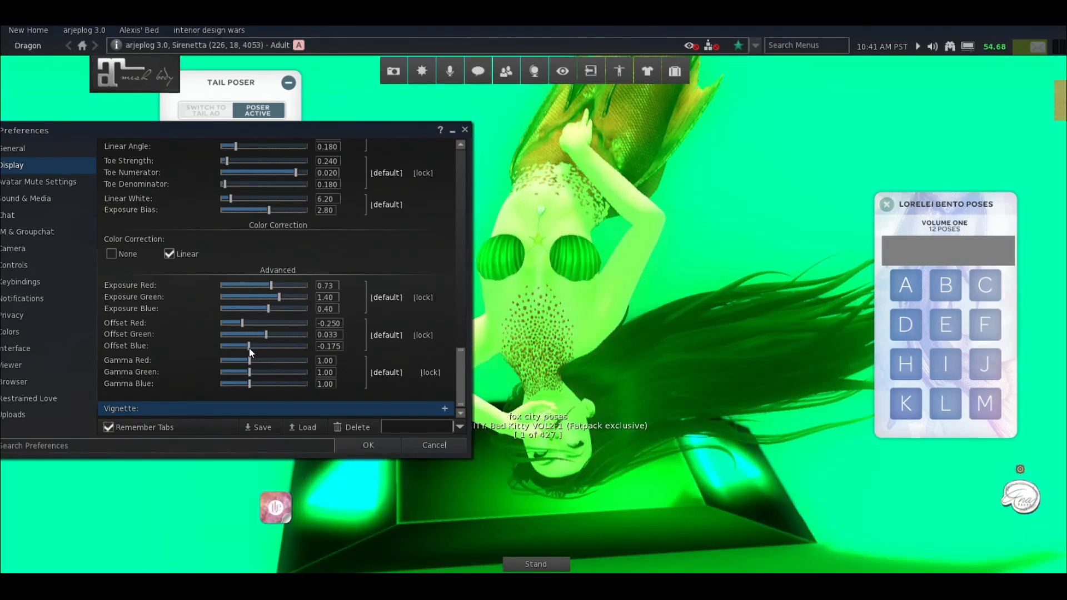
pyautogui.click(398, 301)
pyautogui.click(382, 337)
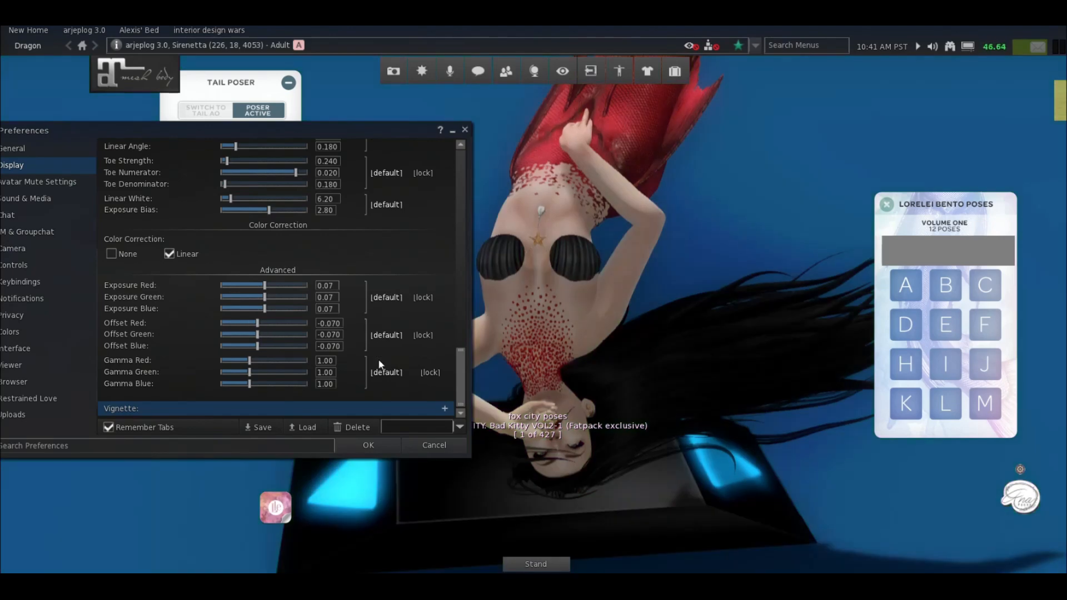
# Accept the Preferences changes and orbit the camera around the posed avatar.
pyautogui.click(368, 445)
pyautogui.moveTo(538, 267); pyautogui.dragTo(850, 245)
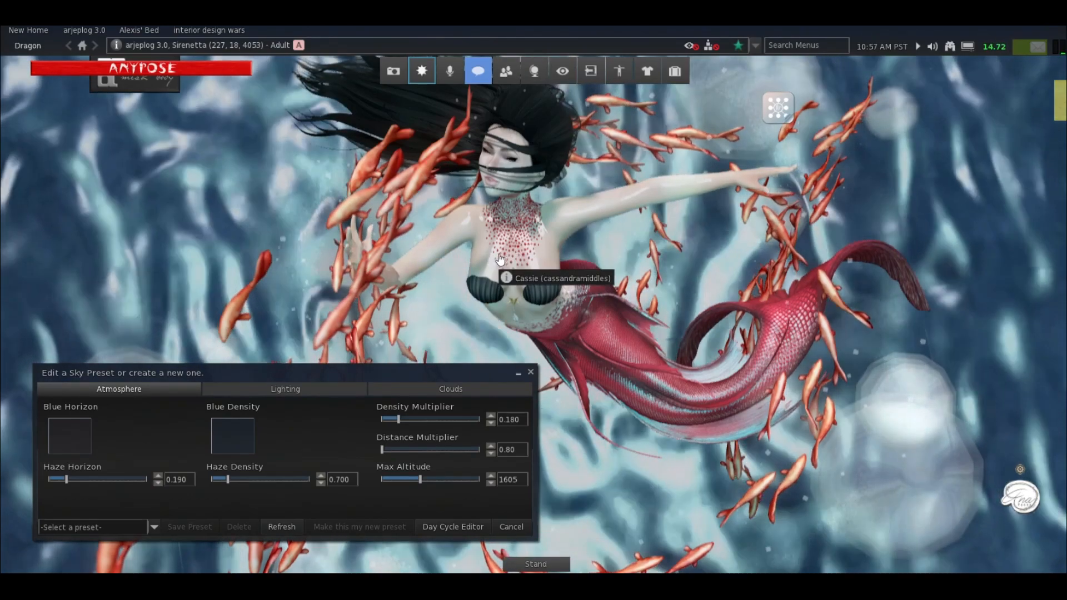
# Orbit in on the swimming mermaid, pan the view to the right with the Camera Controls and close them.
pyautogui.moveTo(500, 259); pyautogui.dragTo(622, 212)
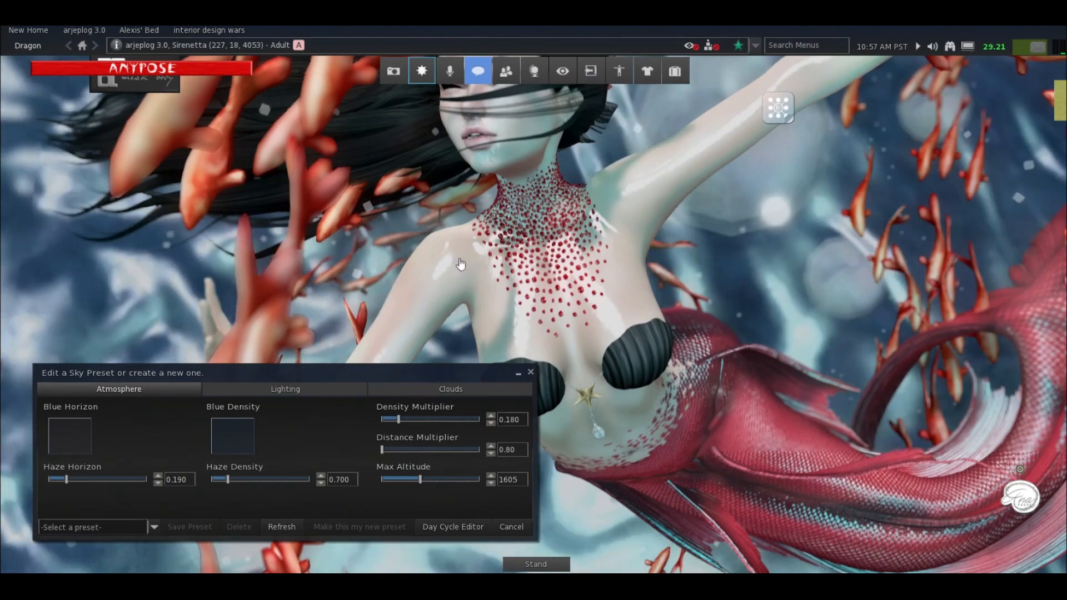
pyautogui.click(561, 73)
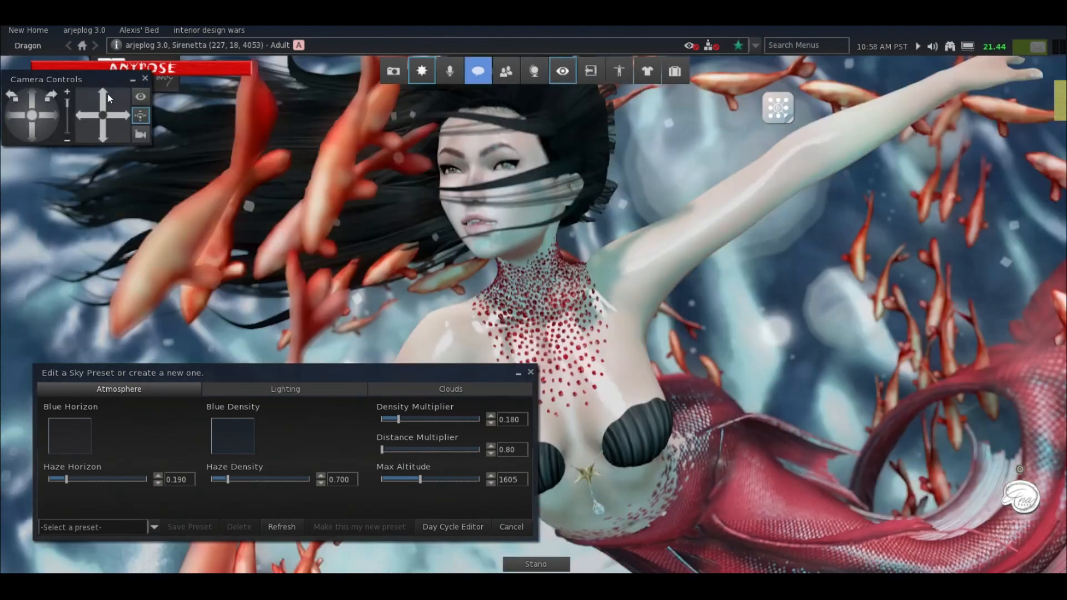
pyautogui.click(119, 115)
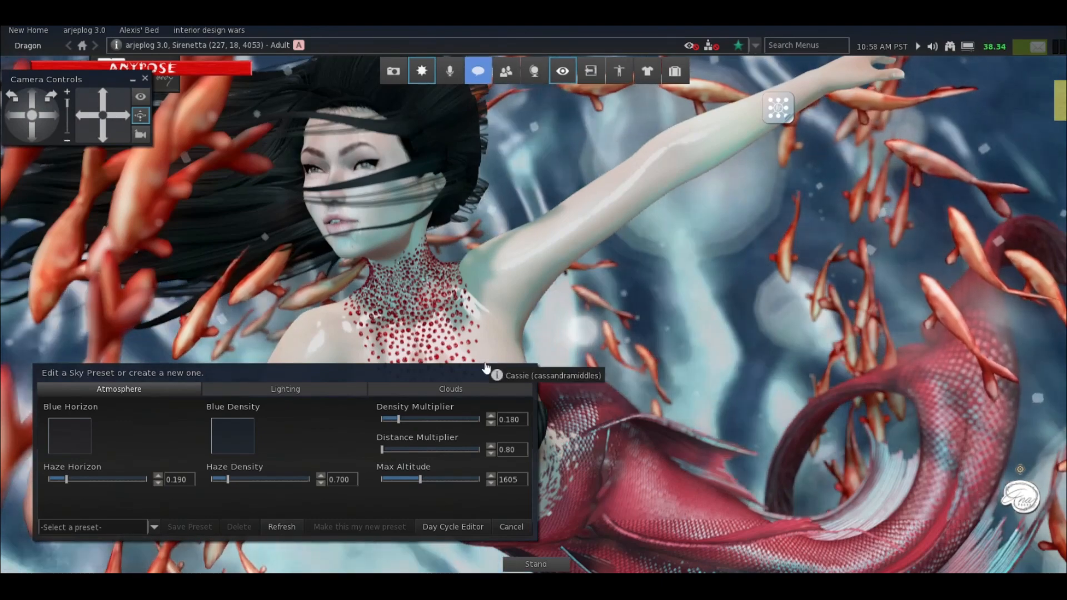
pyautogui.click(562, 74)
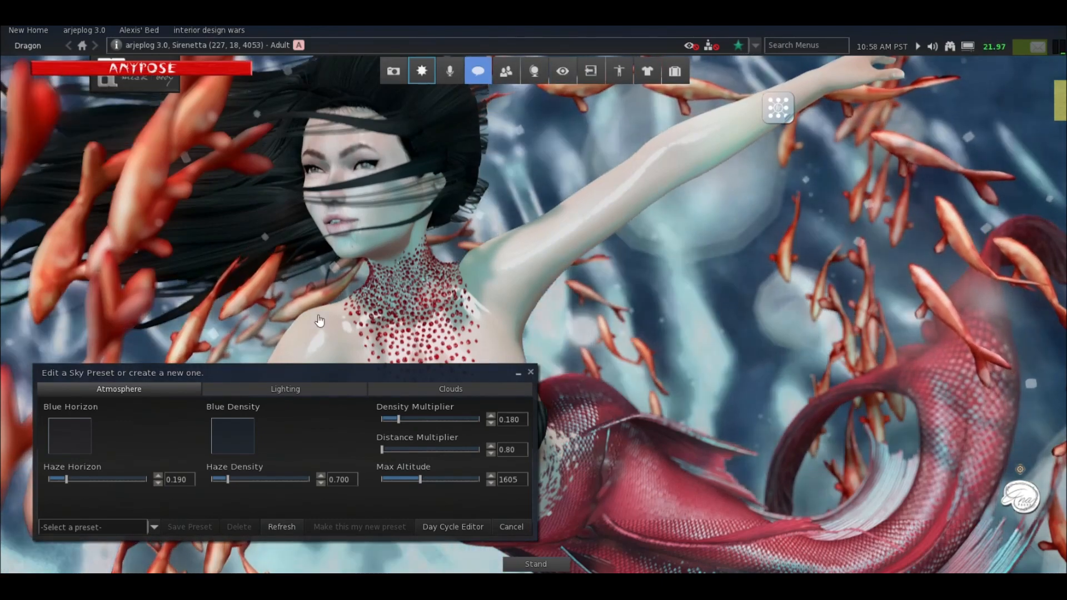
# Move the sky preset editor off the mermaid's torso and show its Clouds settings.
pyautogui.moveTo(268, 369); pyautogui.dragTo(758, 208)
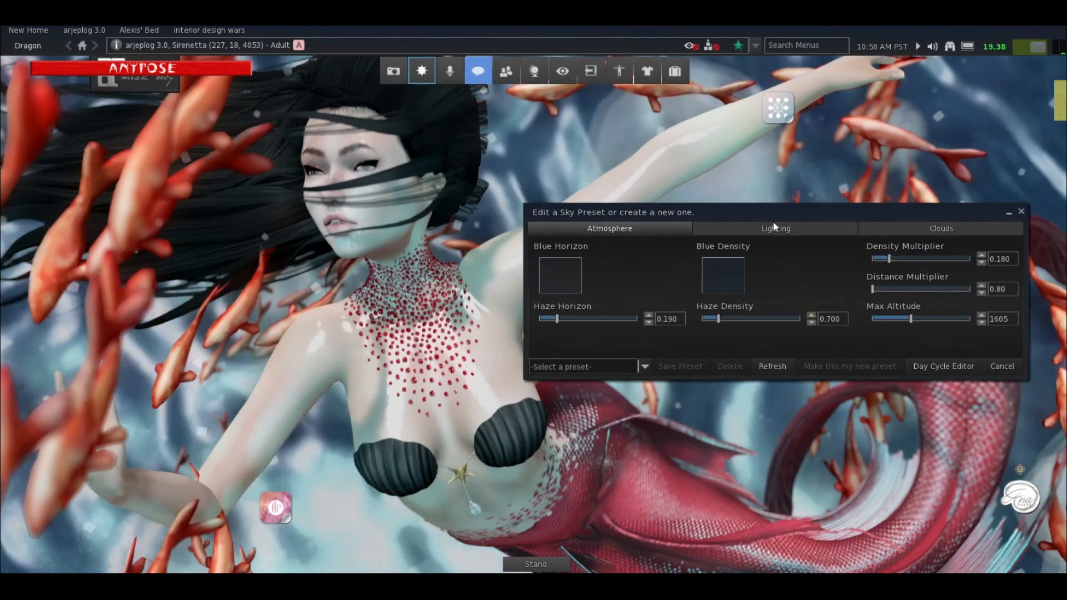
pyautogui.click(941, 229)
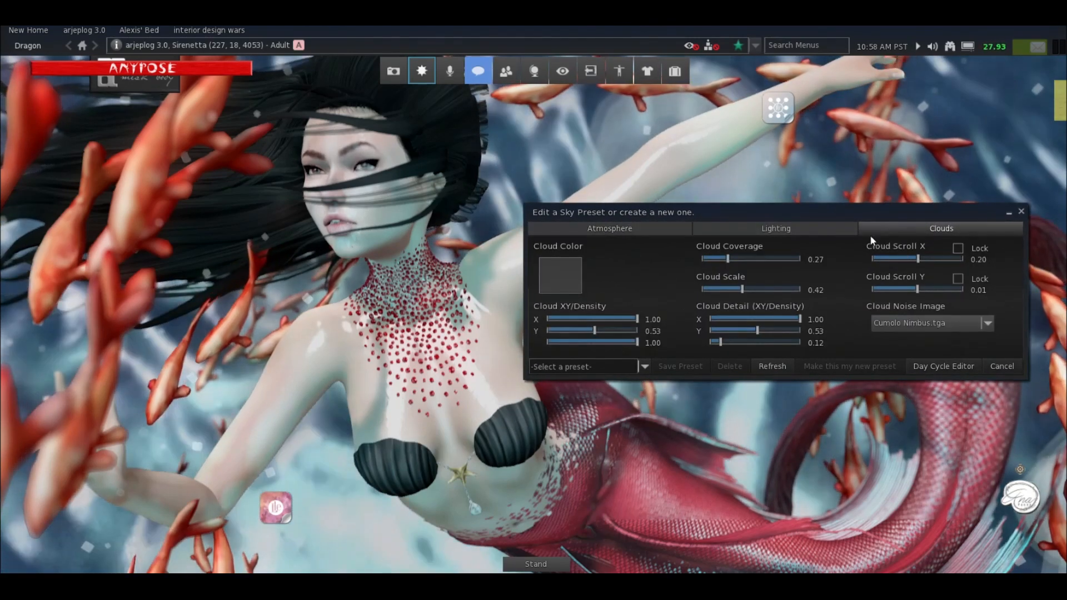
# Look over the Lighting and Atmosphere settings and set the Blue Horizon color to red 66, green 162, blue 195.
pyautogui.click(803, 232)
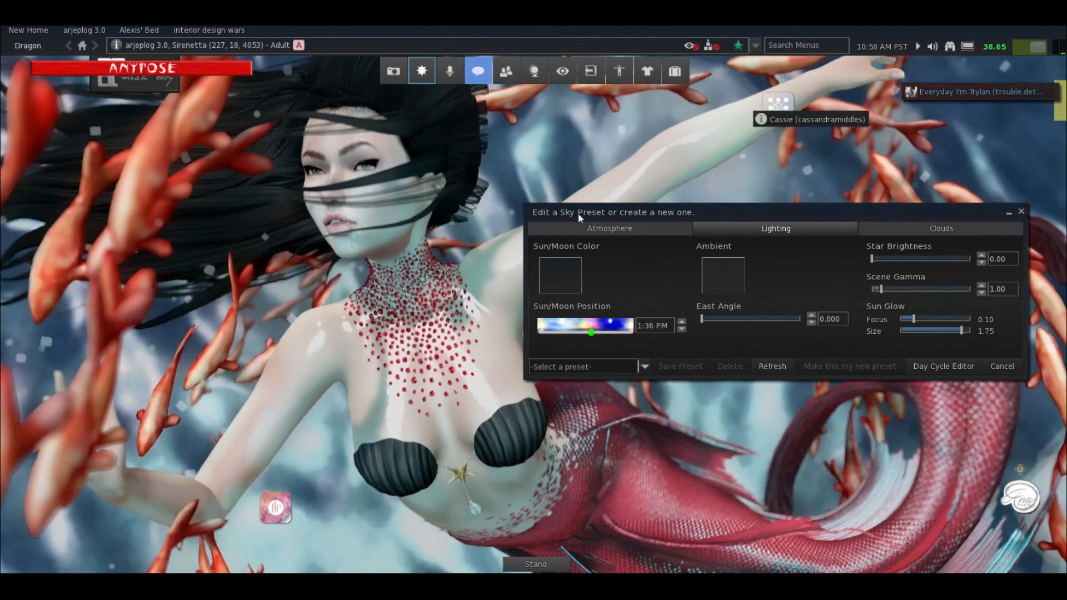
pyautogui.click(594, 229)
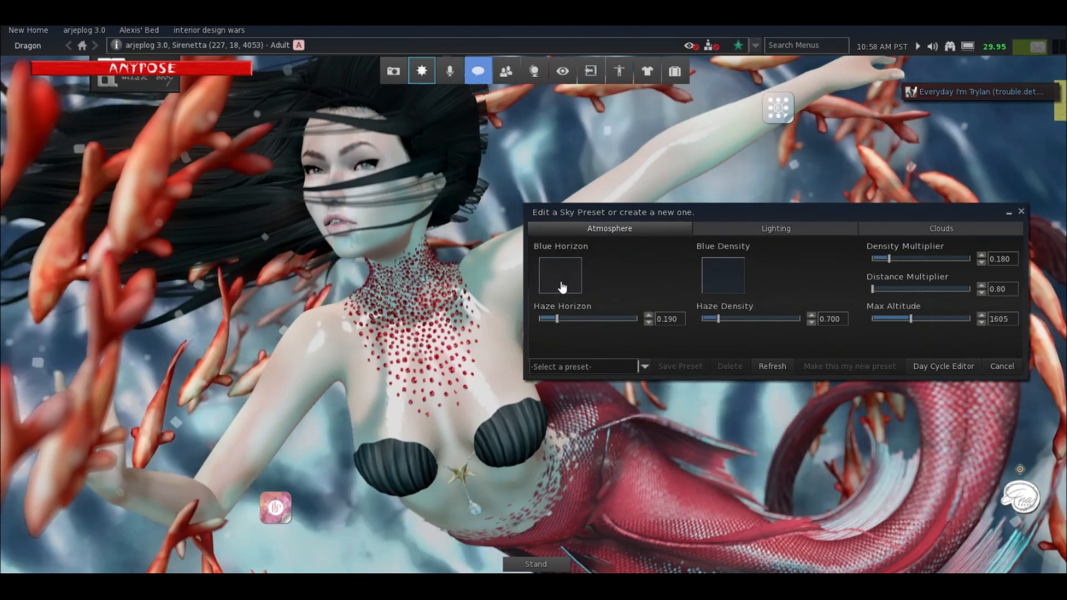
pyautogui.click(561, 285)
pyautogui.moveTo(508, 301)
pyautogui.mouseDown()
pyautogui.moveTo(508, 388)
pyautogui.moveTo(507, 314)
pyautogui.mouseUp()
pyautogui.moveTo(414, 375); pyautogui.dragTo(405, 314)
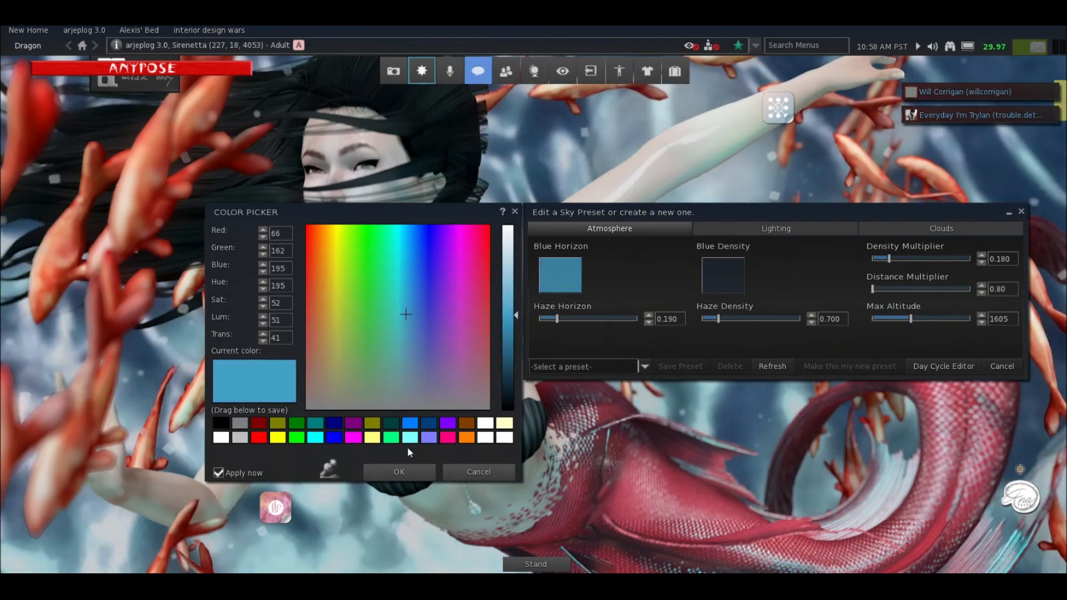
pyautogui.click(400, 472)
# Select the wood-textured object around the scene for editing and move it along the Y axis to about 16.817.
pyautogui.scroll(-5, 378, 368)
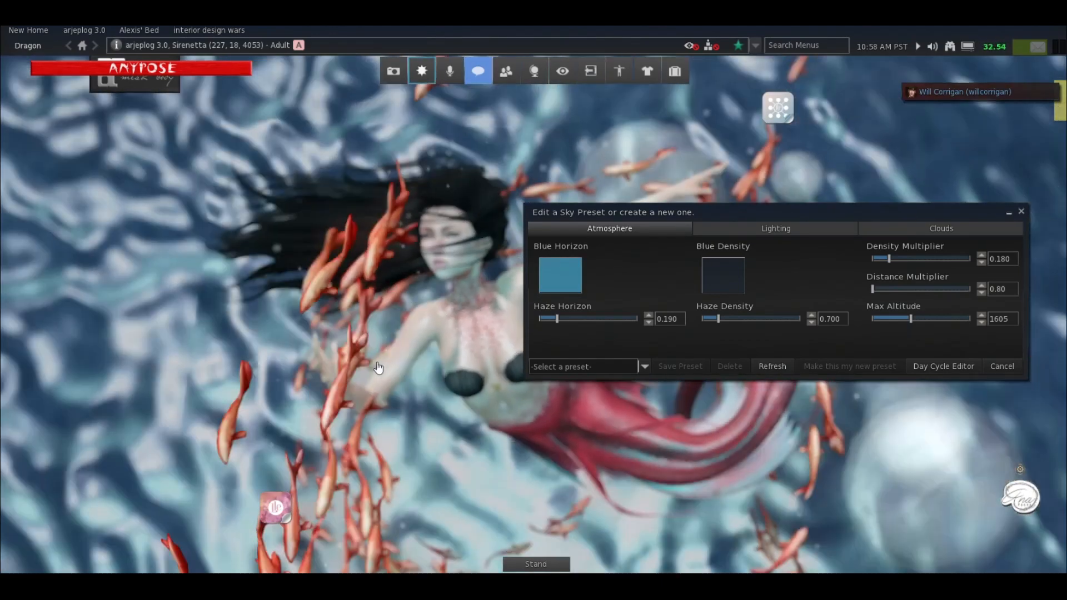
pyautogui.scroll(-5, 378, 368)
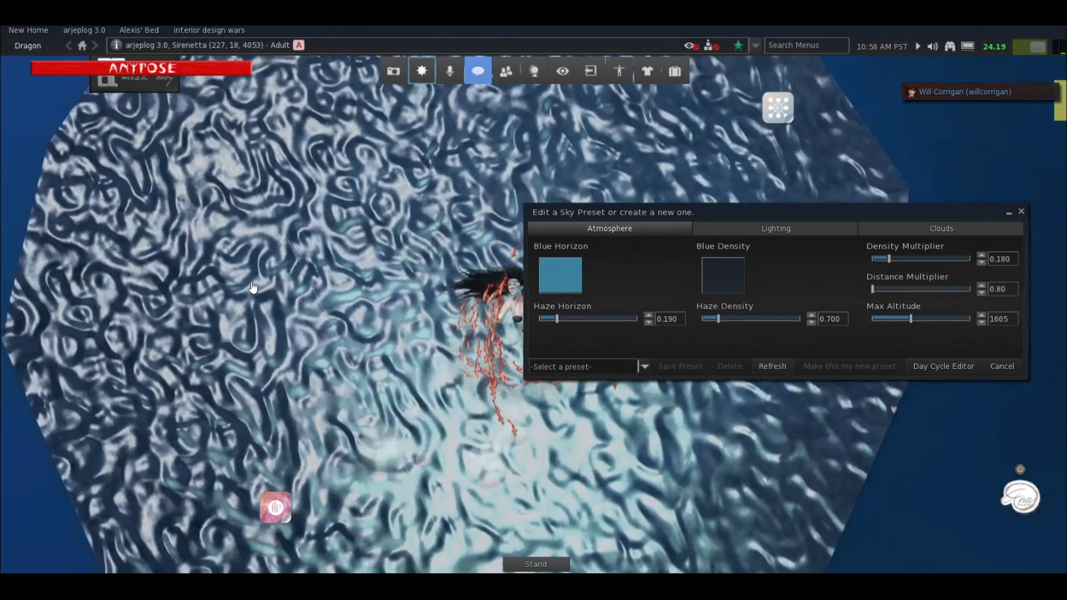
pyautogui.rightClick(285, 315)
pyautogui.click(300, 320)
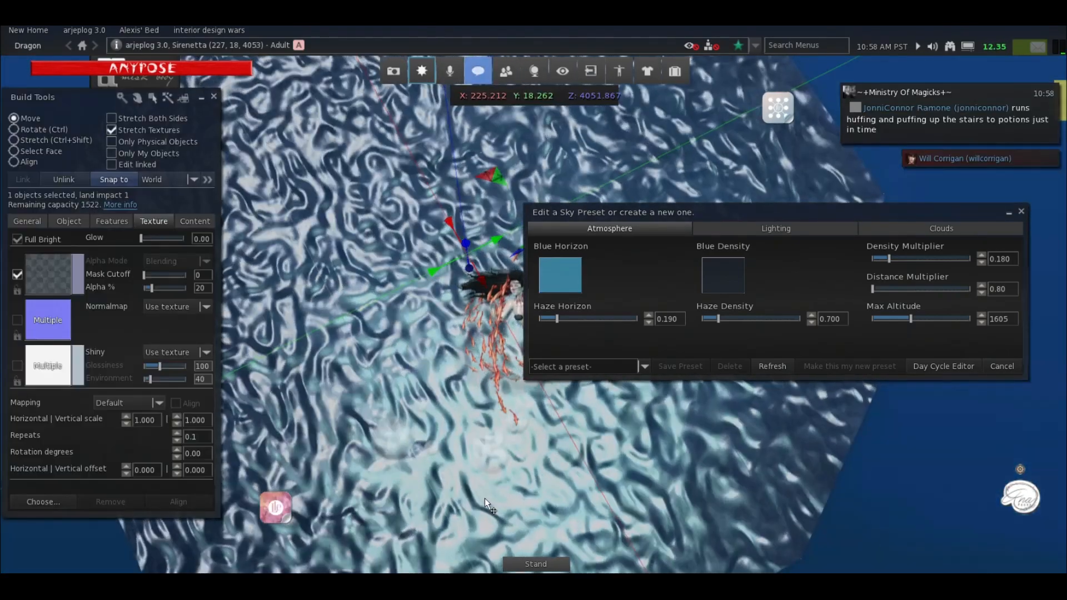
pyautogui.moveTo(467, 475); pyautogui.dragTo(139, 125)
pyautogui.moveTo(682, 495); pyautogui.dragTo(487, 349)
pyautogui.moveTo(437, 228); pyautogui.dragTo(427, 276)
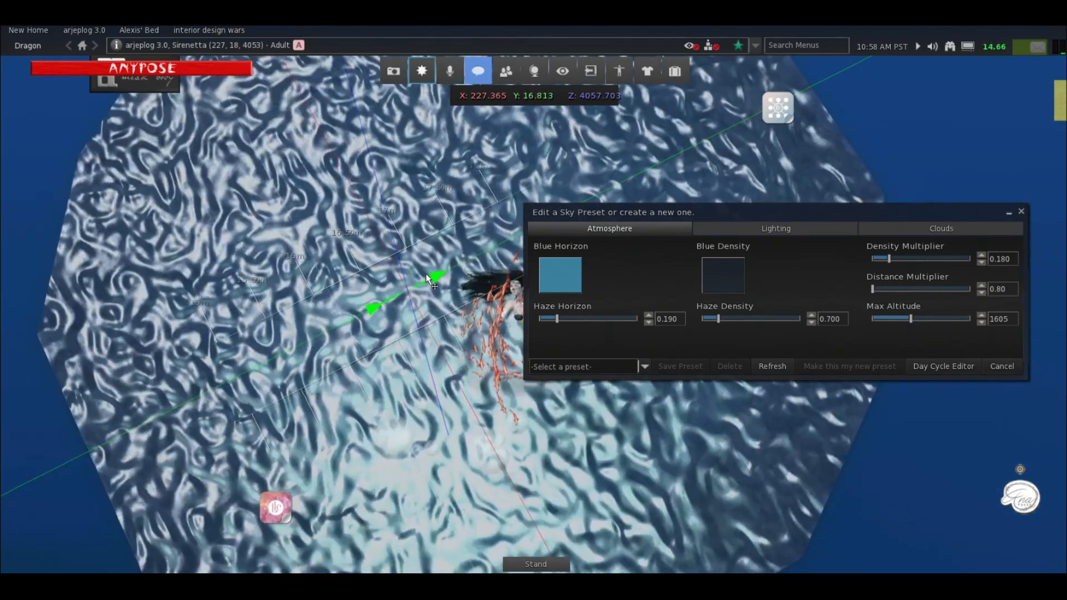
pyautogui.scroll(4, 427, 276)
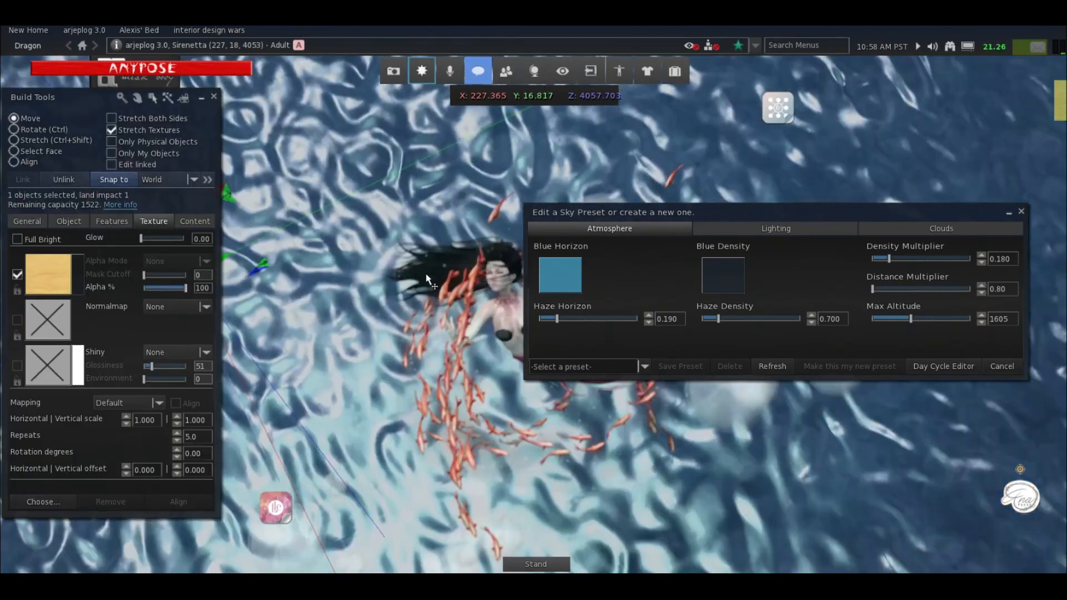
pyautogui.scroll(5, 427, 278)
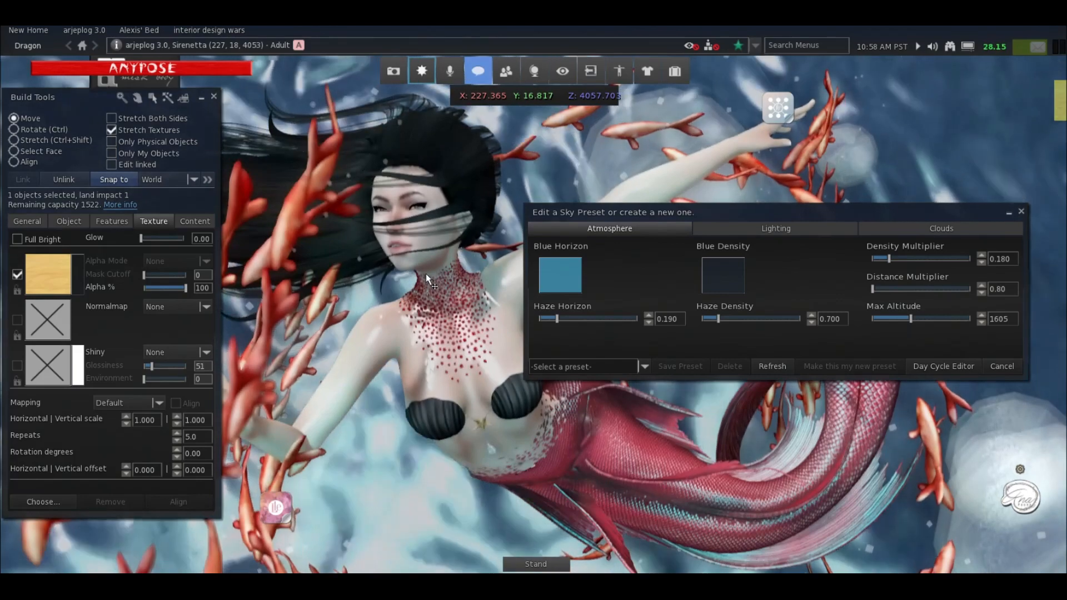
pyautogui.scroll(3, 425, 273)
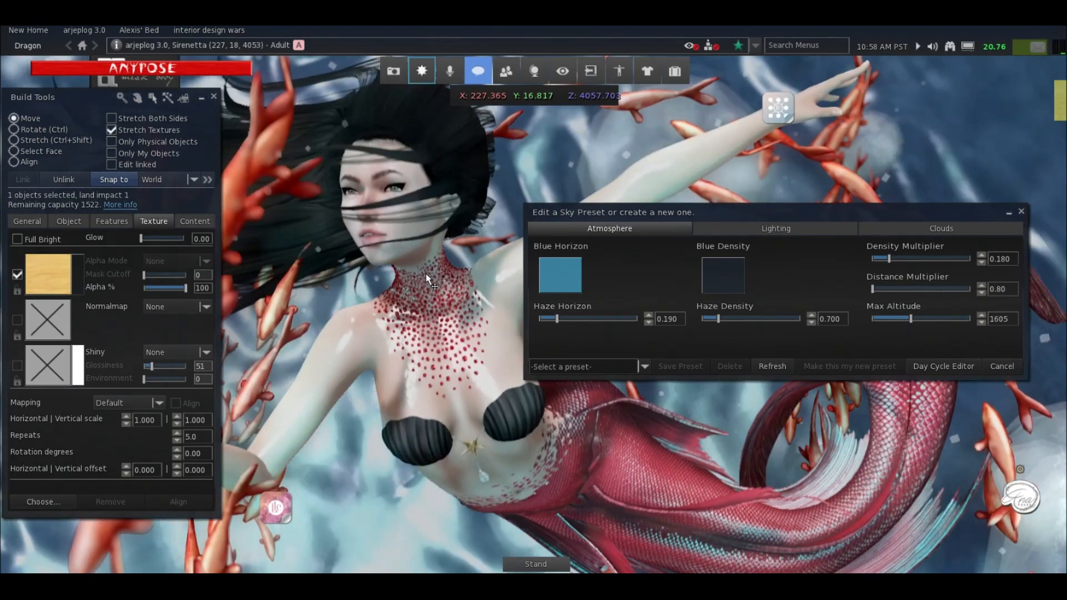
# Shift the selected object along the Y axis to about 16.998, check the mermaid up close and close Build Tools.
pyautogui.scroll(-8, 361, 241)
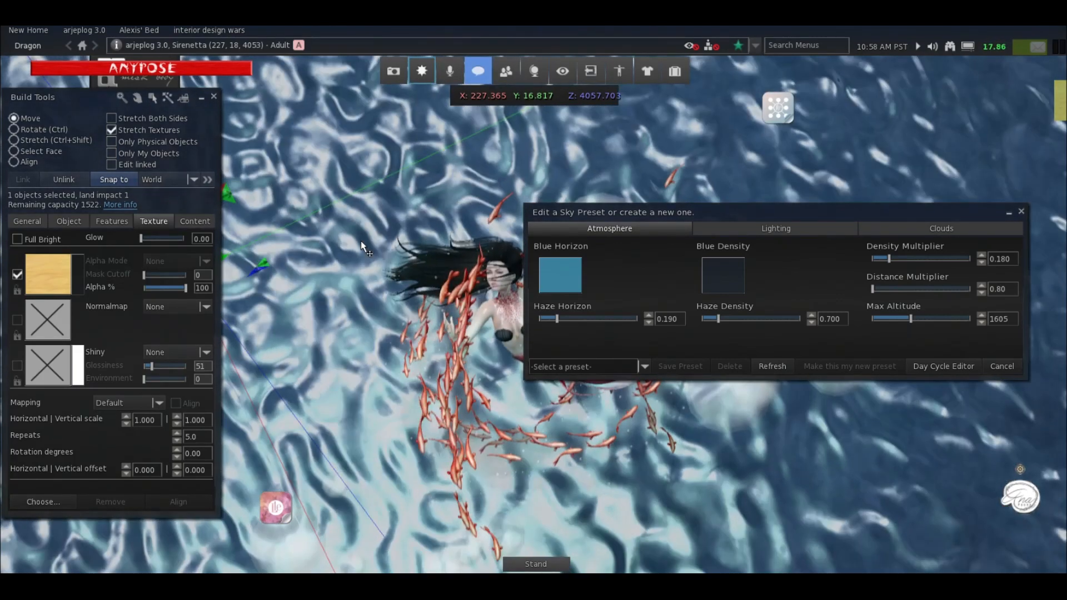
pyautogui.scroll(-4, 361, 241)
pyautogui.moveTo(429, 273)
pyautogui.mouseDown()
pyautogui.moveTo(467, 257)
pyautogui.moveTo(446, 266)
pyautogui.mouseUp()
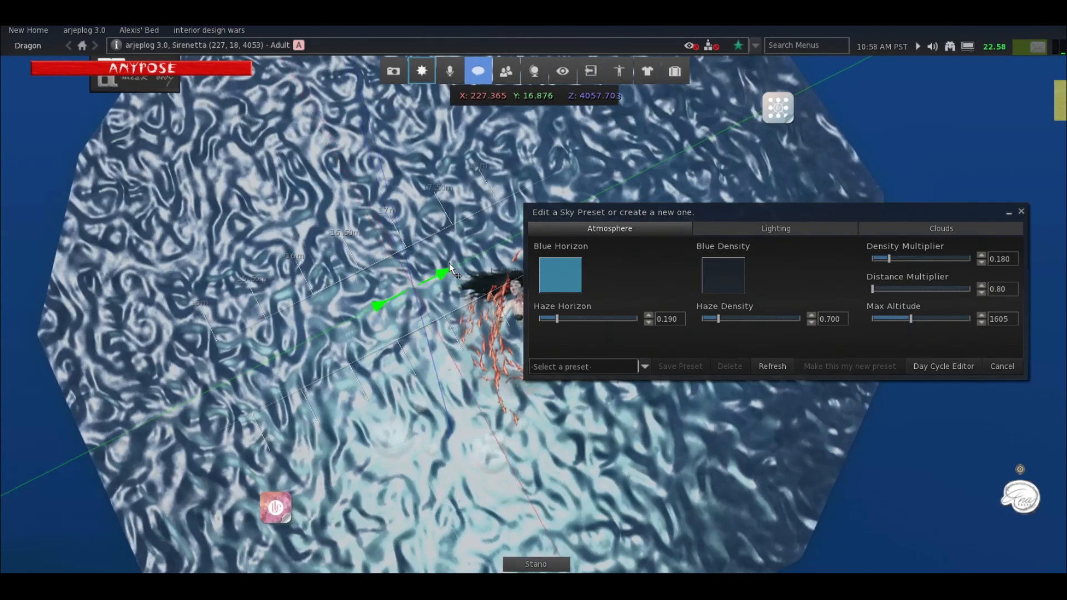
pyautogui.scroll(10, 493, 271)
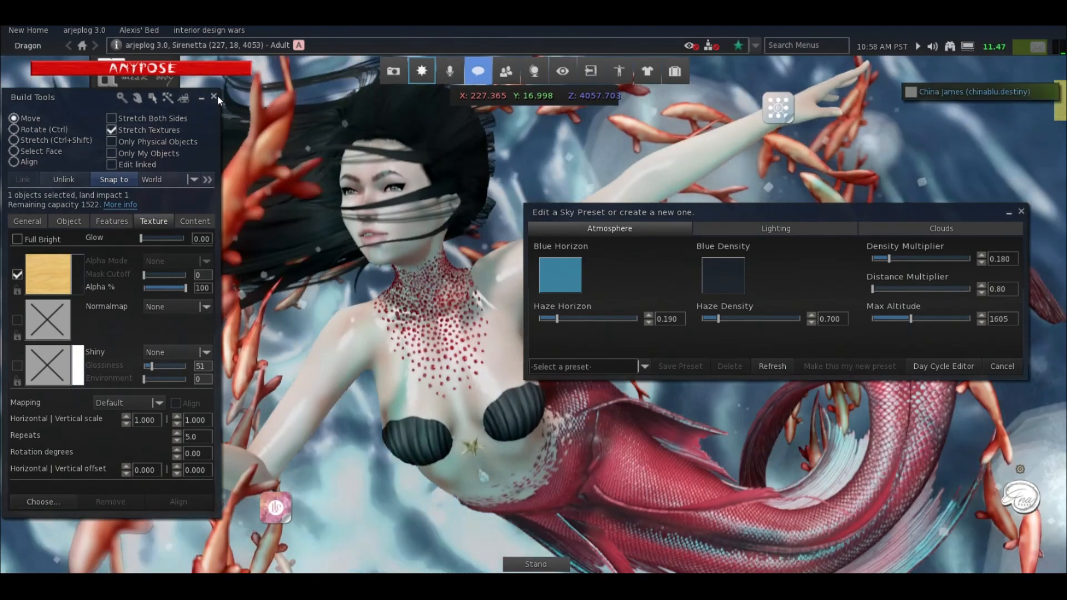
pyautogui.click(215, 97)
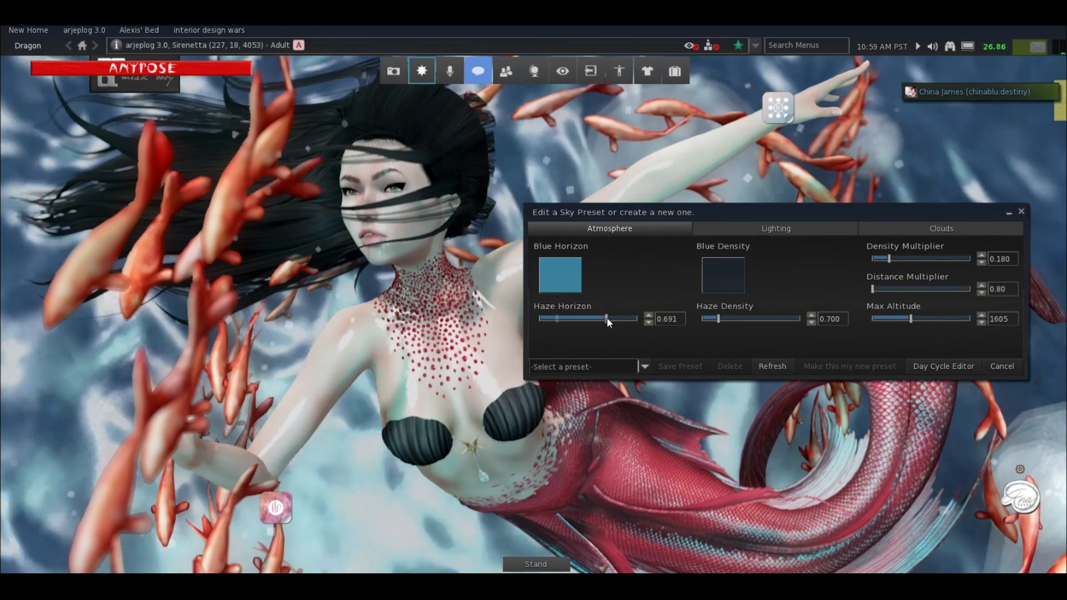
# Set the Haze Horizon to 0.434, the Density Multiplier to 0.710 and the Distance Multiplier to 33.09.
pyautogui.moveTo(576, 322); pyautogui.dragTo(582, 321)
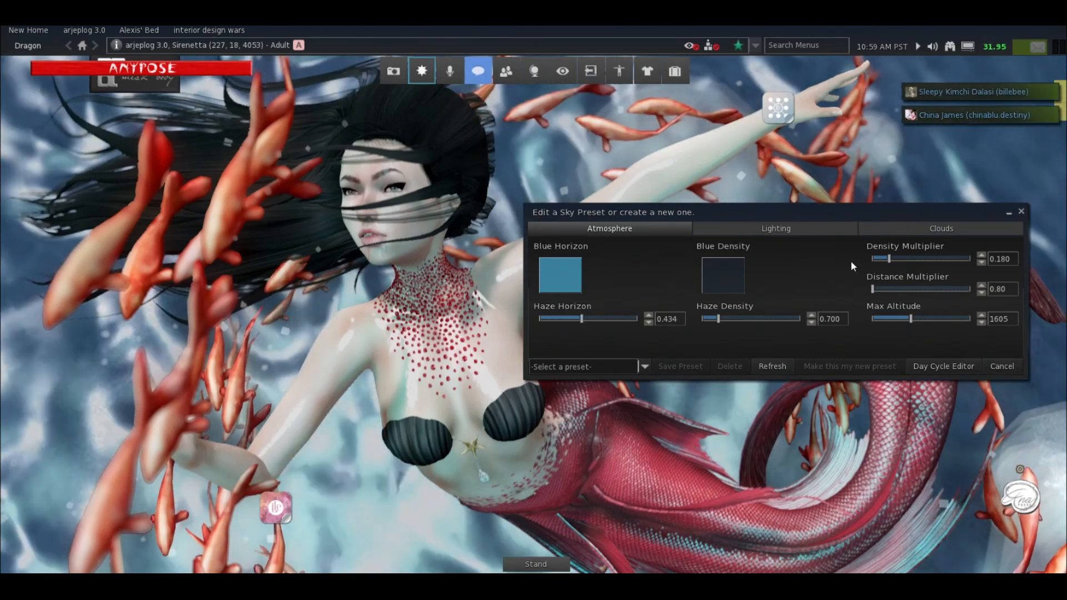
pyautogui.moveTo(889, 259); pyautogui.dragTo(942, 259)
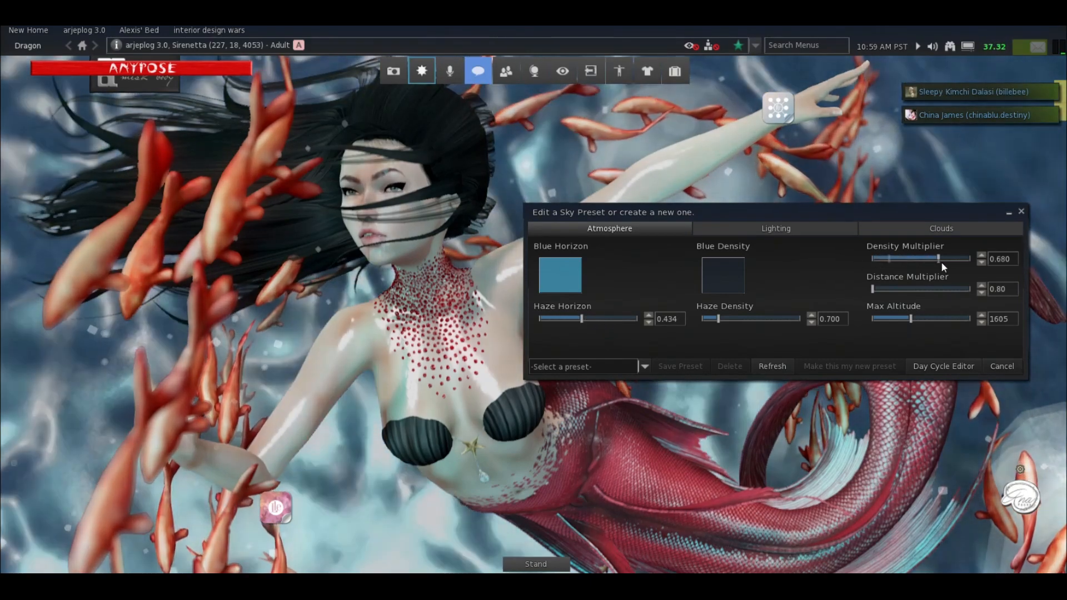
pyautogui.moveTo(874, 292); pyautogui.dragTo(909, 290)
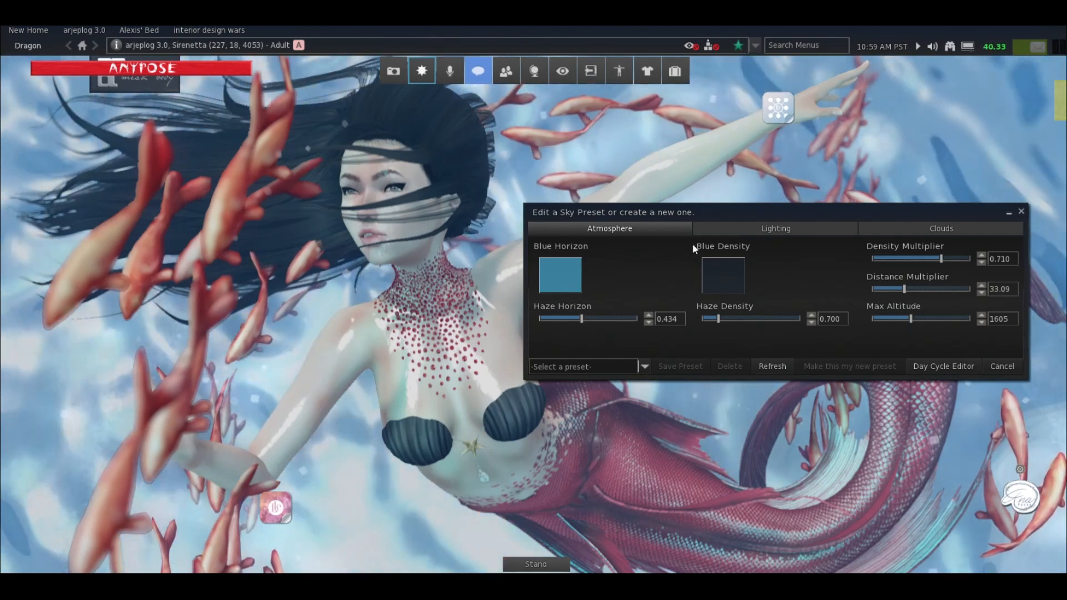
# Set the Blue Density color to red 32, green 58, blue 98 and darken the Blue Horizon to red 22, green 56, blue 68.
pyautogui.click(718, 271)
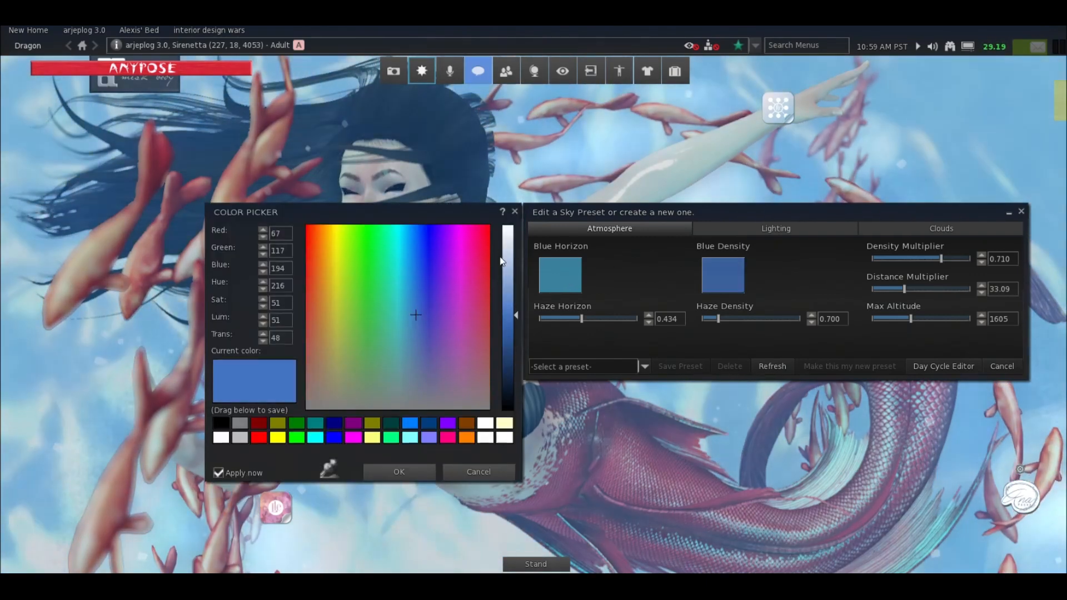
pyautogui.moveTo(502, 261); pyautogui.dragTo(506, 362)
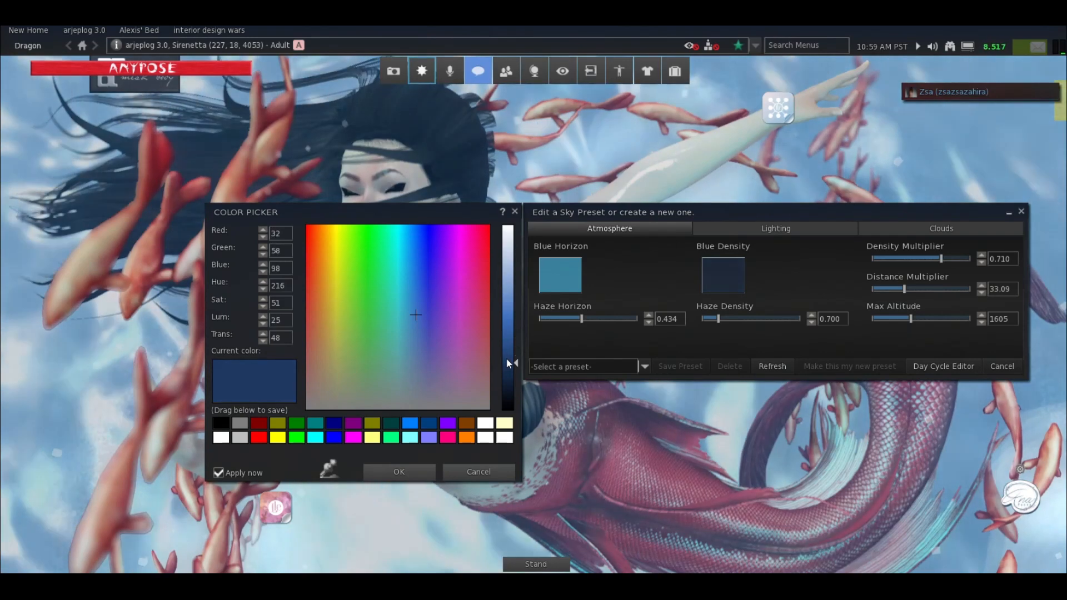
pyautogui.click(410, 470)
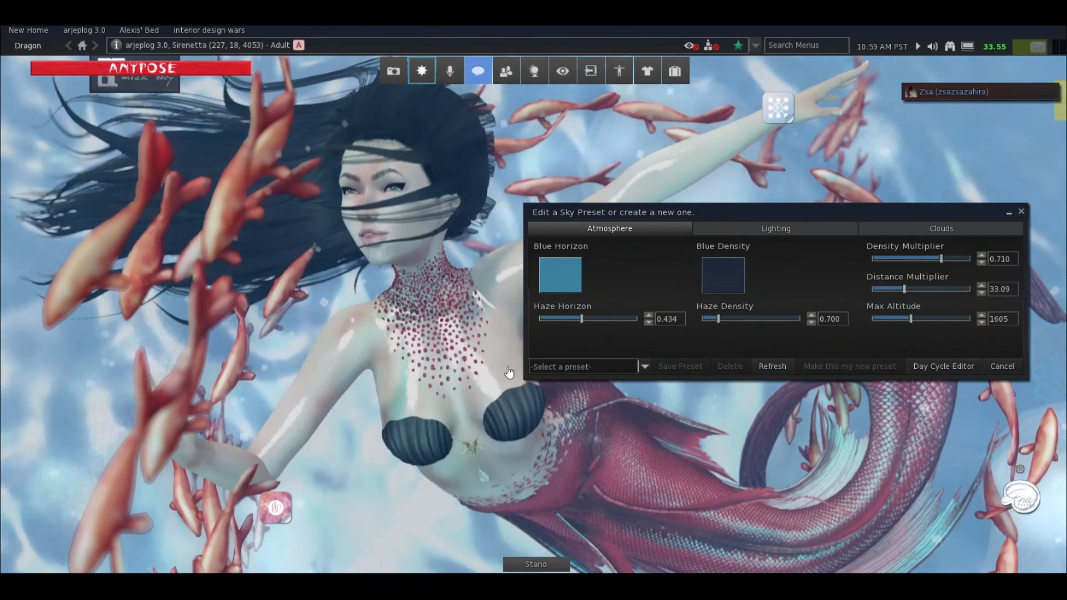
pyautogui.click(563, 278)
pyautogui.moveTo(516, 362); pyautogui.dragTo(512, 379)
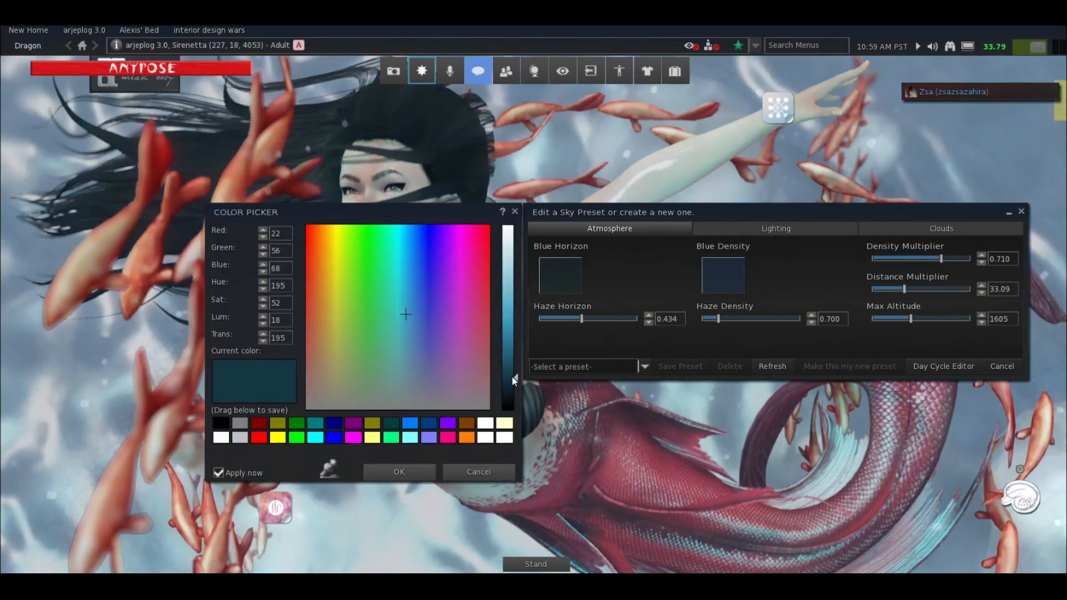
pyautogui.click(422, 478)
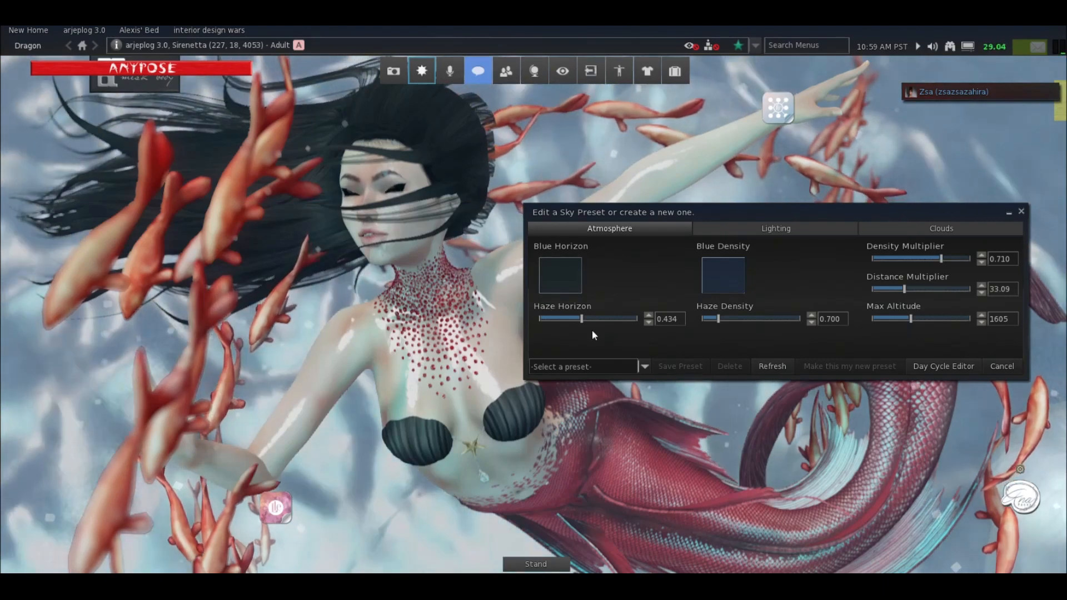
# Set the Density Multiplier to 0.210, the Distance Multiplier to 17.65 and the Max Altitude to 882, and show the Lighting settings.
pyautogui.moveTo(926, 259); pyautogui.dragTo(892, 321)
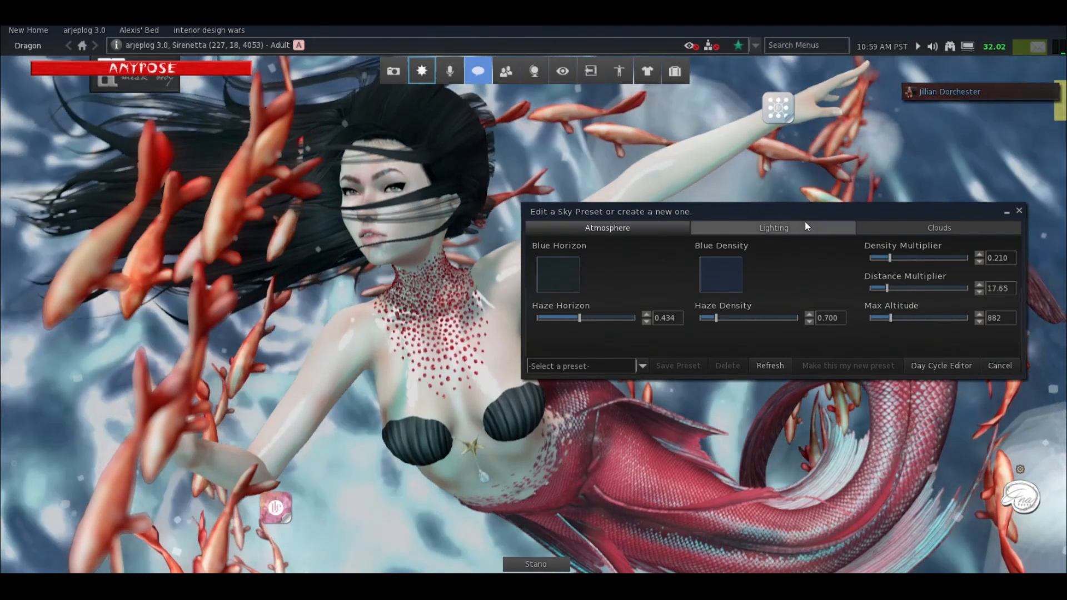
pyautogui.click(806, 225)
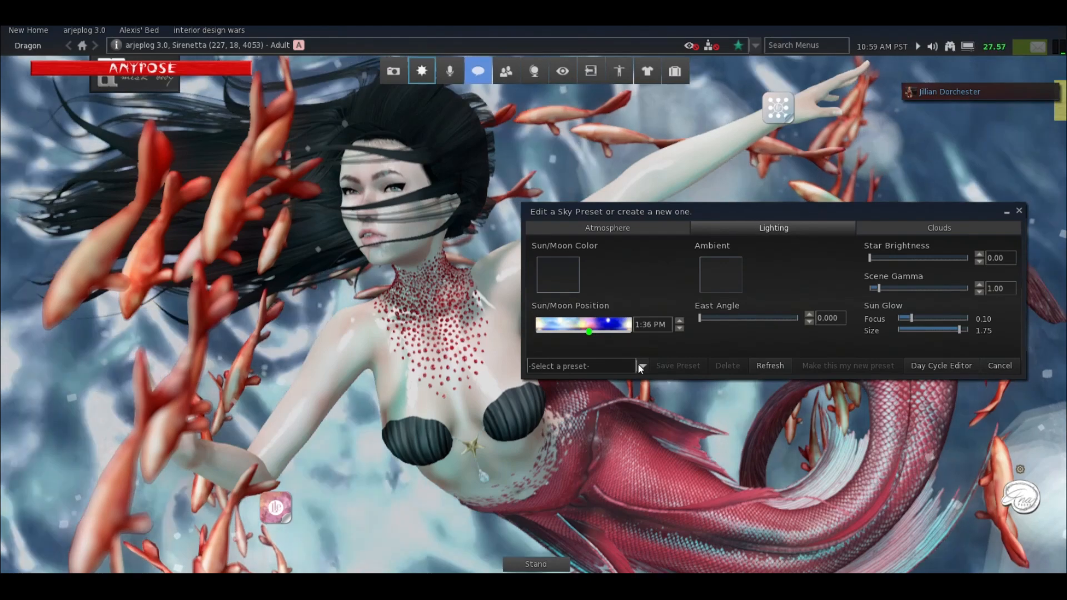
# Look through the list of saved sky presets and close it without choosing one.
pyautogui.click(642, 366)
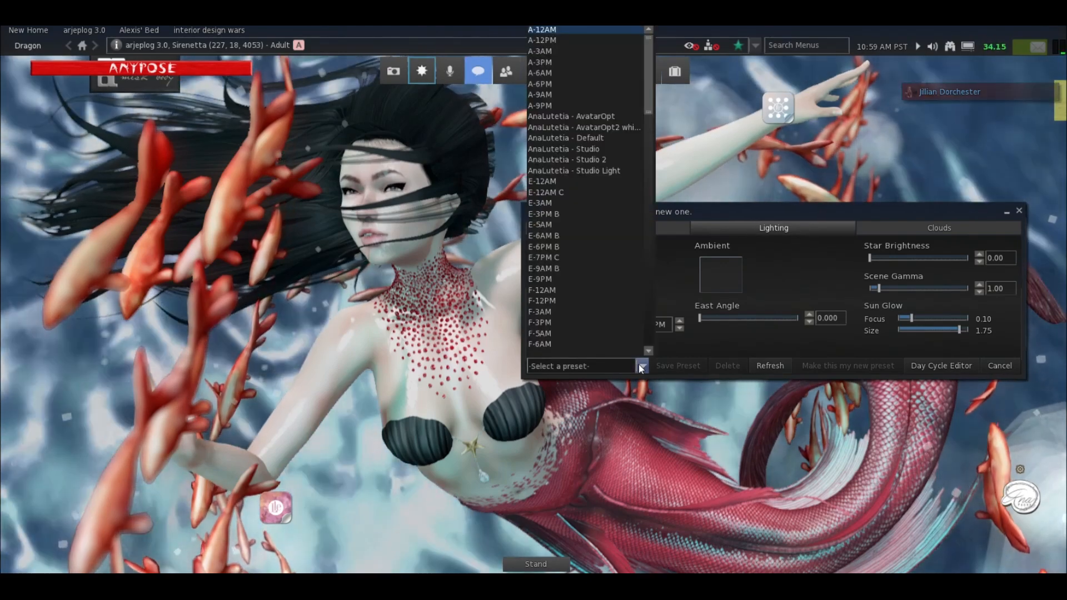
pyautogui.moveTo(649, 69); pyautogui.dragTo(640, 106)
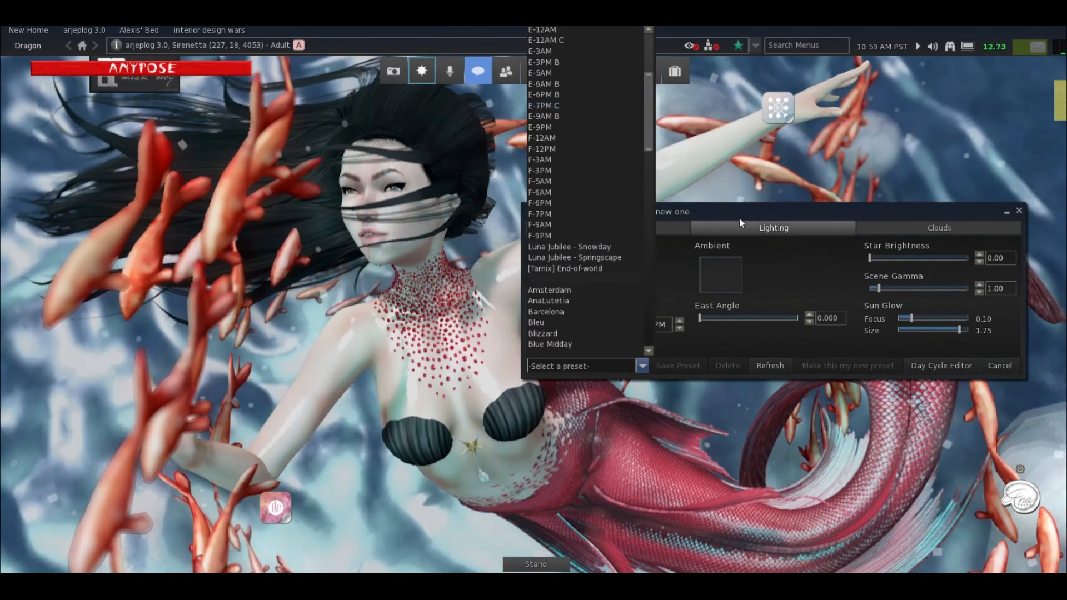
pyautogui.click(749, 206)
# Darken the Sun/Moon Color and try bluish and greenish hues for it, including red 23, green 34, blue 40.
pyautogui.click(567, 290)
pyautogui.moveTo(503, 365)
pyautogui.mouseDown()
pyautogui.moveTo(505, 254)
pyautogui.moveTo(503, 385)
pyautogui.mouseUp()
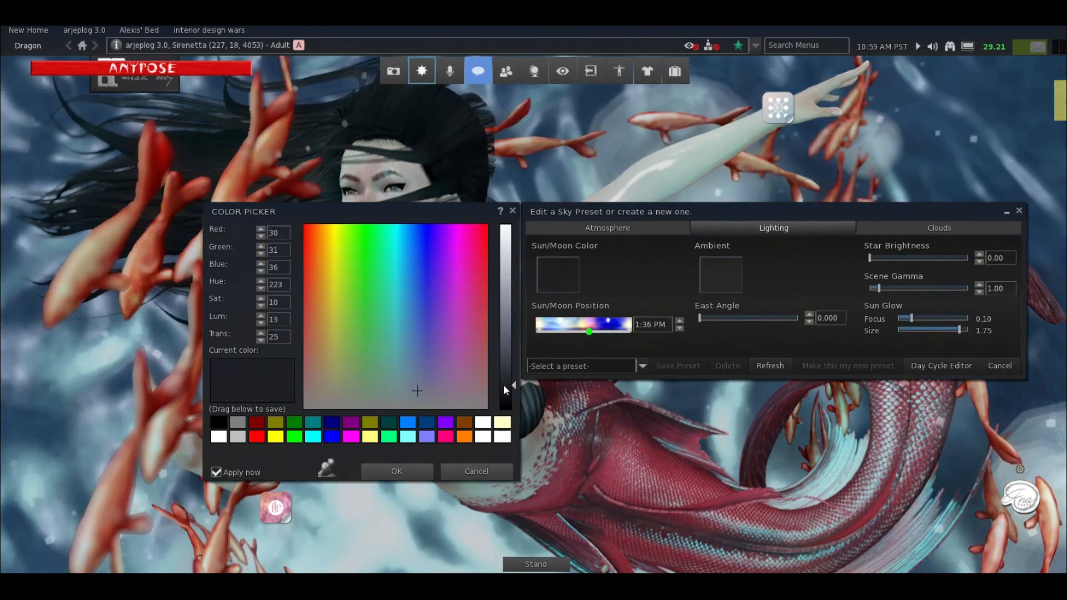
pyautogui.moveTo(428, 345); pyautogui.dragTo(412, 367)
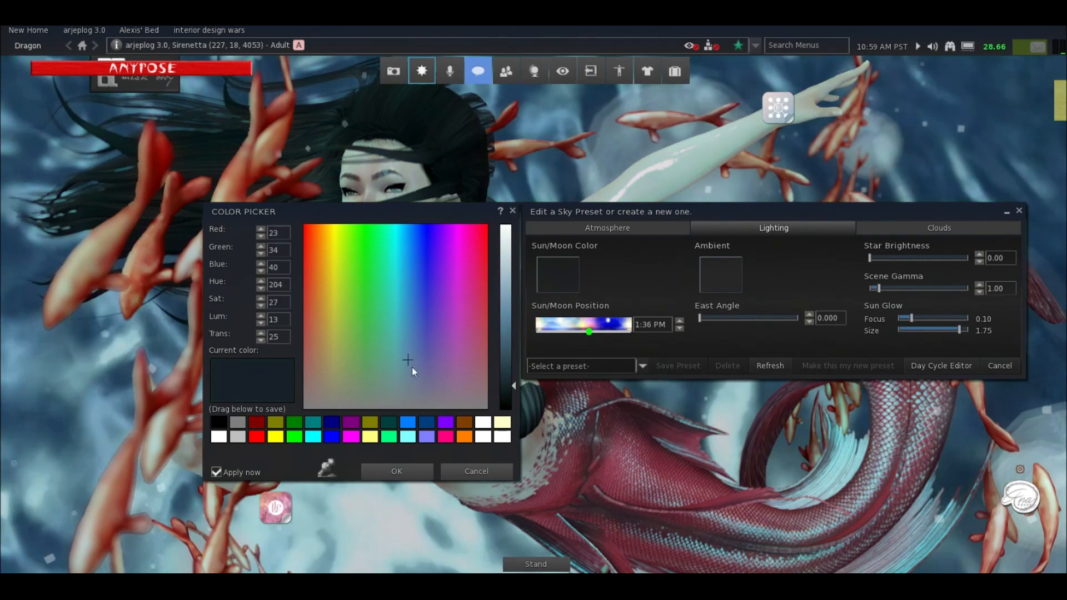
pyautogui.moveTo(452, 334); pyautogui.dragTo(382, 342)
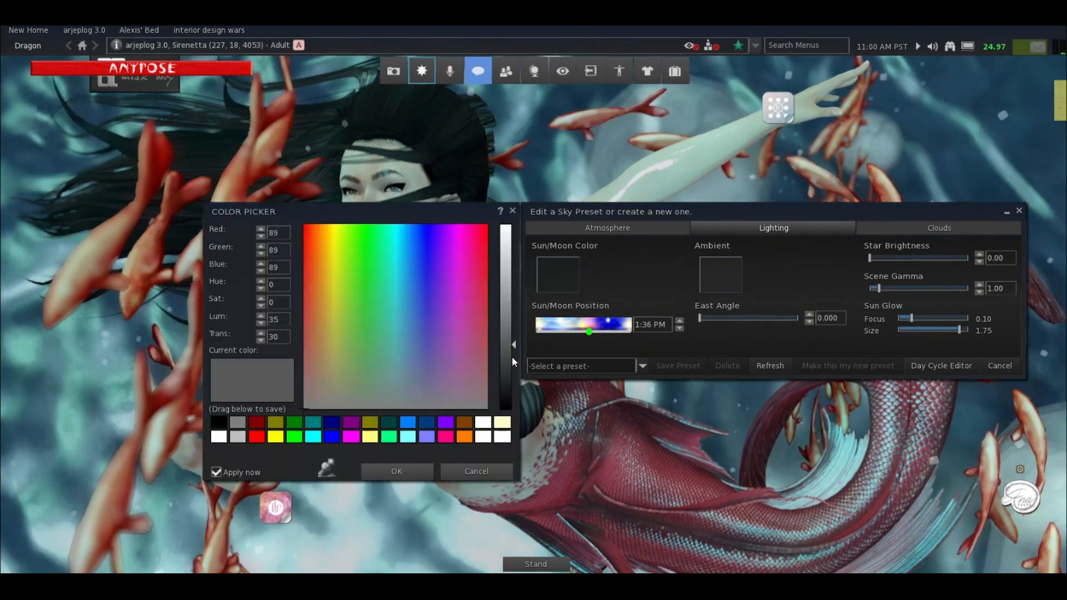
# Set the Ambient color to grey 91, 91, 91 and place the sun at 4:20 PM with an East Angle of 0.375.
pyautogui.moveTo(514, 360); pyautogui.dragTo(512, 370)
pyautogui.moveTo(513, 317); pyautogui.dragTo(512, 347)
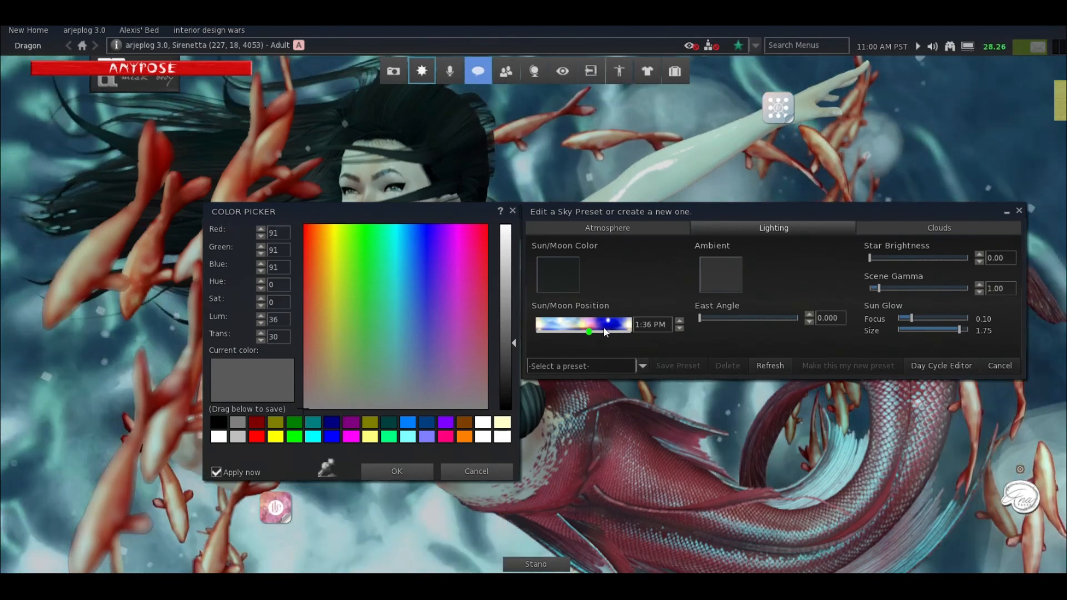
pyautogui.moveTo(590, 334)
pyautogui.mouseDown()
pyautogui.moveTo(610, 334)
pyautogui.moveTo(588, 334)
pyautogui.mouseUp()
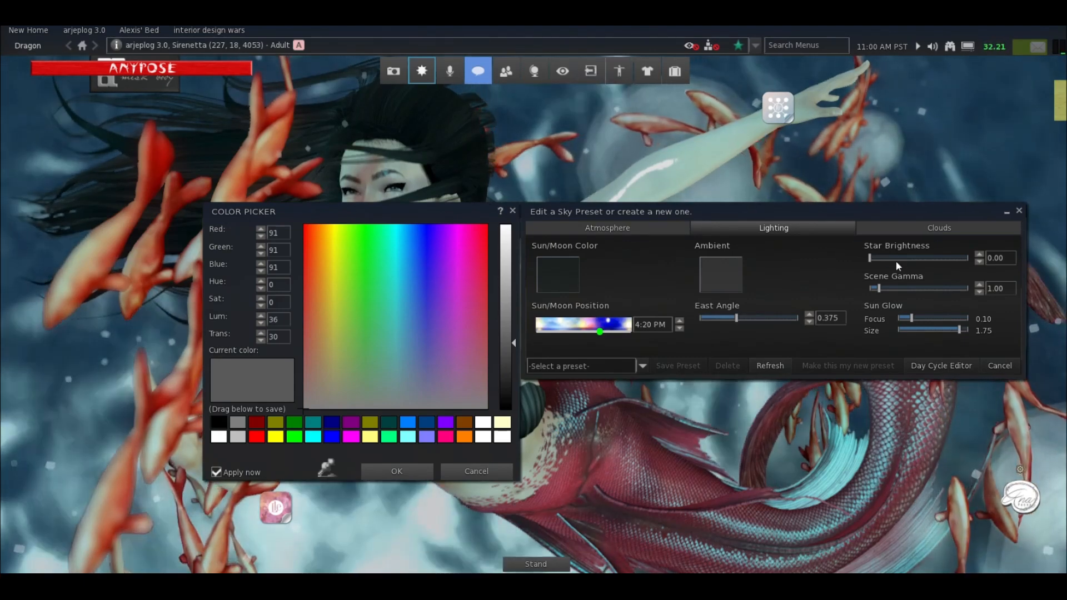
# Set Star Brightness to 11.40, Scene Gamma to 1.76, Sun Glow Focus to 0.13 and Size to 1.34, and East Angle to 0.610.
pyautogui.moveTo(872, 259); pyautogui.dragTo(925, 261)
pyautogui.moveTo(878, 288)
pyautogui.mouseDown()
pyautogui.moveTo(902, 288)
pyautogui.moveTo(886, 289)
pyautogui.mouseUp()
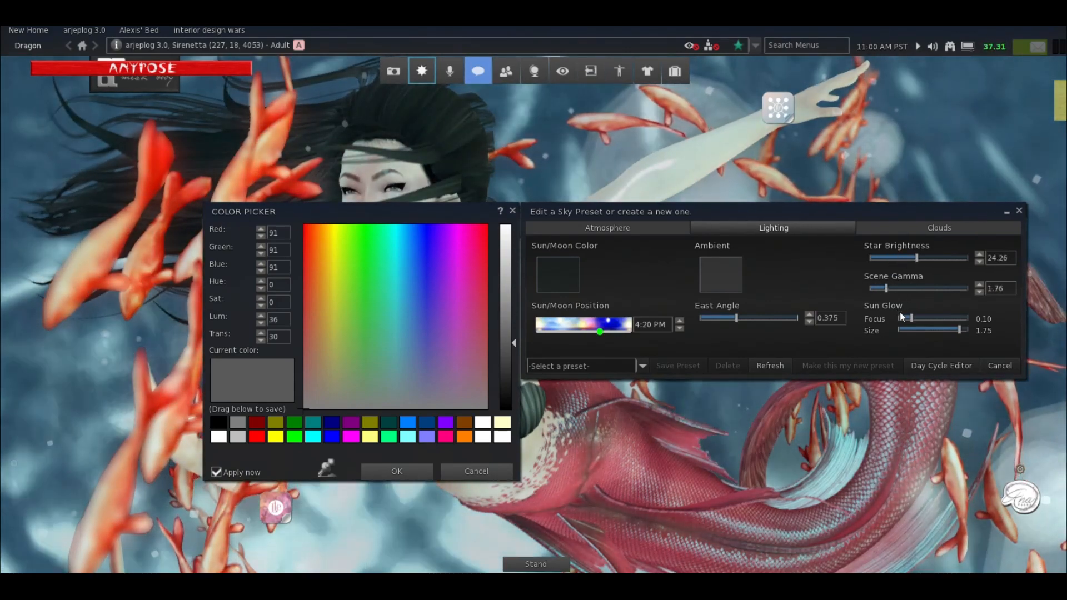
pyautogui.moveTo(910, 321); pyautogui.dragTo(945, 331)
pyautogui.moveTo(916, 259); pyautogui.dragTo(892, 260)
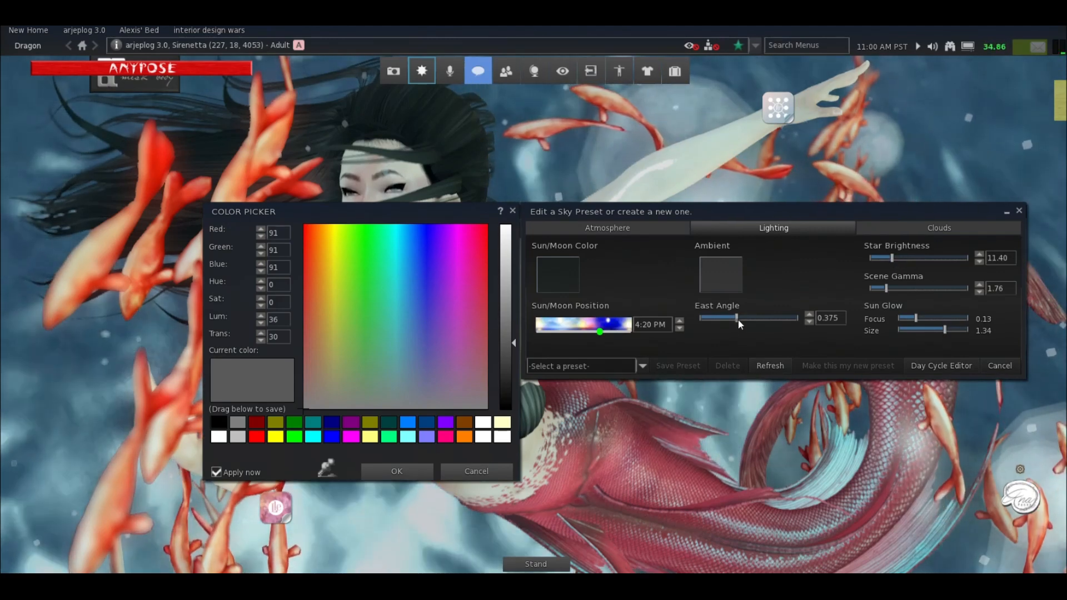
pyautogui.moveTo(738, 320); pyautogui.dragTo(759, 319)
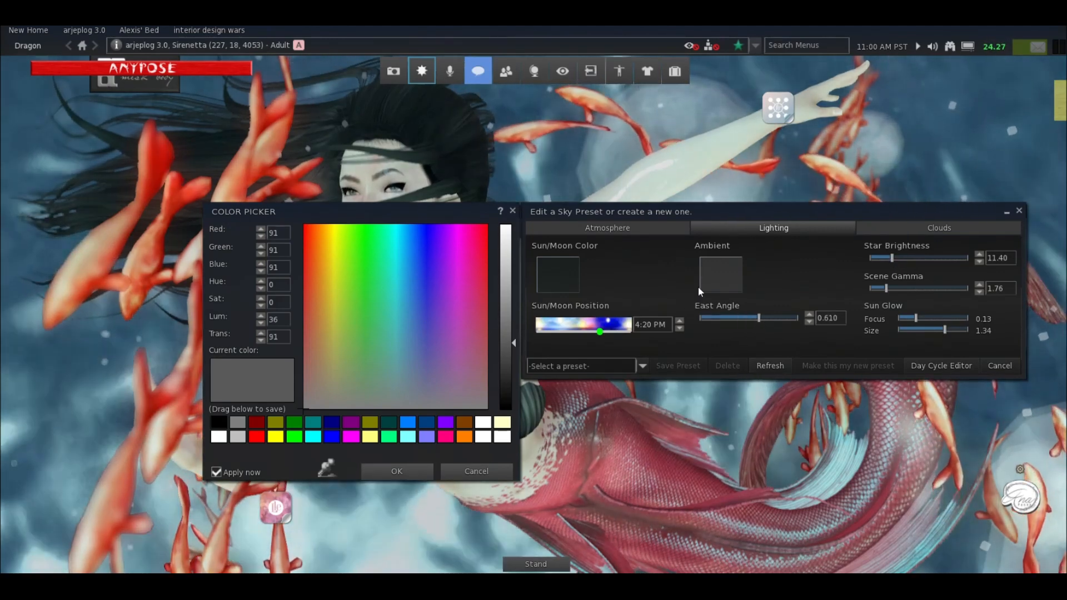
# Set the Ambient color to a muted violet with red 70, green 62 and blue 99.
pyautogui.click(424, 331)
pyautogui.moveTo(431, 331); pyautogui.dragTo(432, 367)
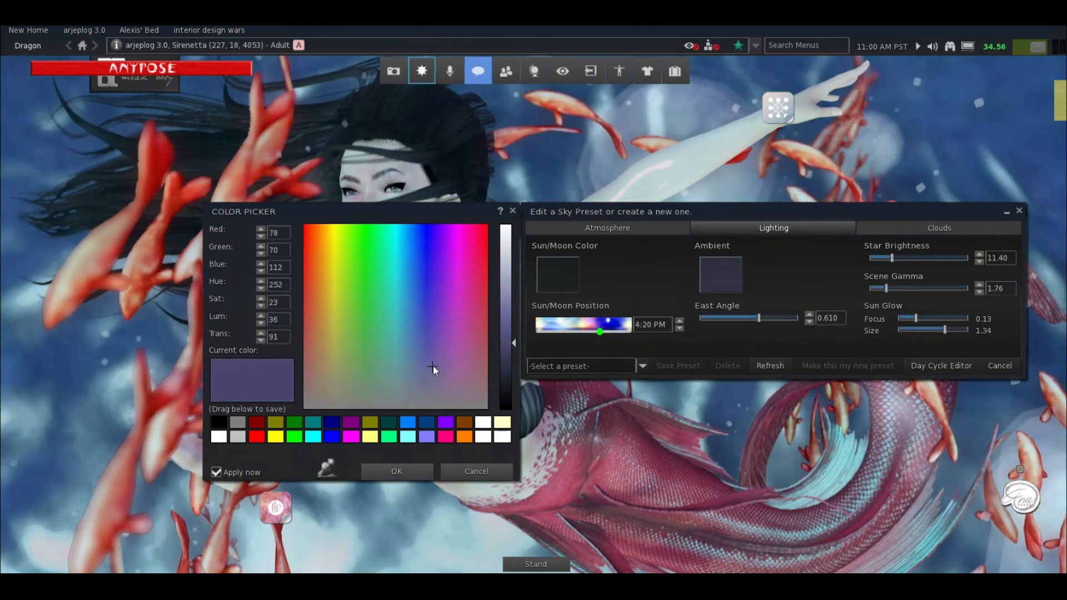
pyautogui.click(507, 366)
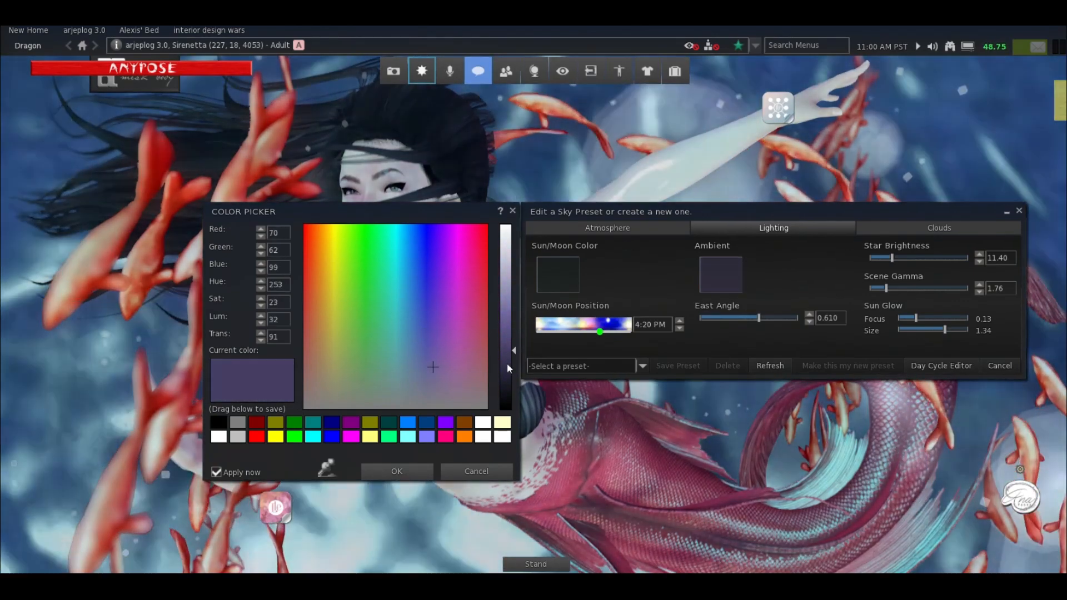
pyautogui.click(398, 472)
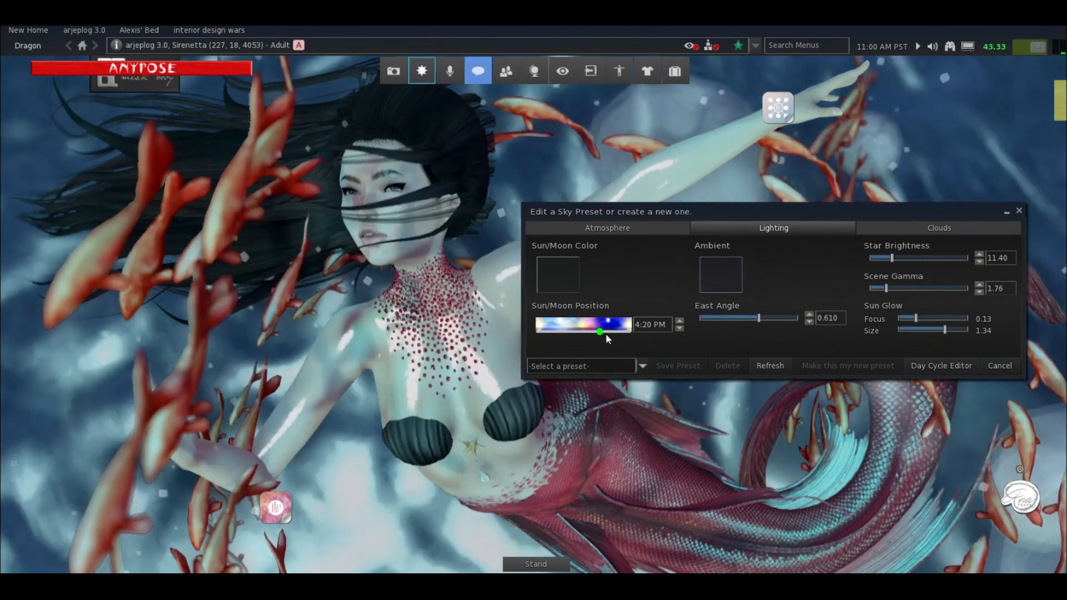
# Darken the green Sun/Moon Color to red 14, green 30, blue 23.
pyautogui.click(558, 274)
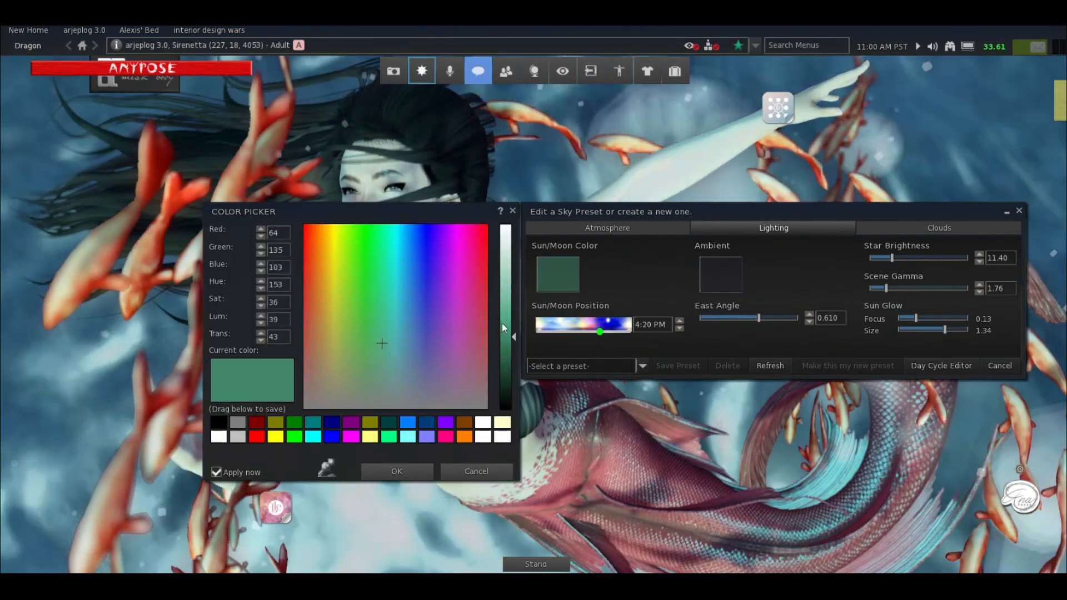
pyautogui.click(506, 393)
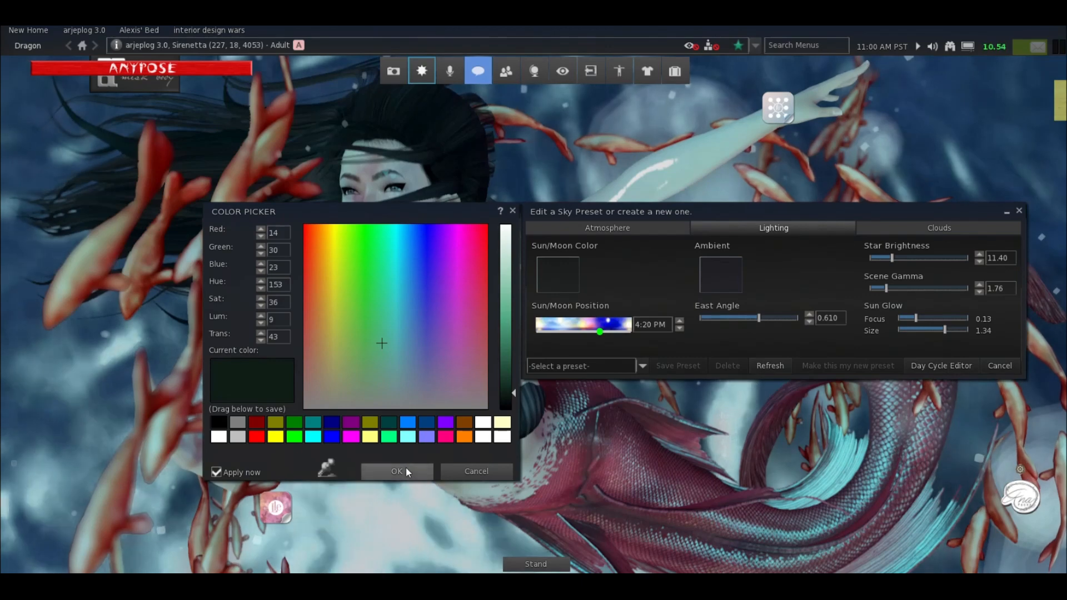
pyautogui.click(406, 471)
# Brighten the sky's Blue Density color to a lighter, medium blue.
pyautogui.click(607, 228)
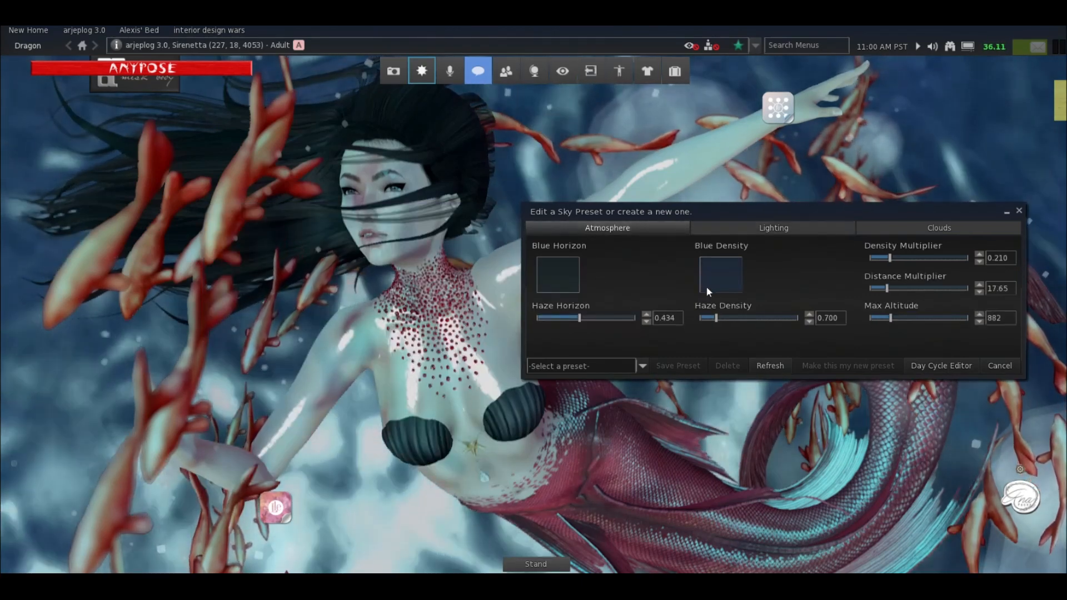
pyautogui.click(707, 289)
pyautogui.moveTo(505, 381); pyautogui.dragTo(507, 322)
pyautogui.click(404, 473)
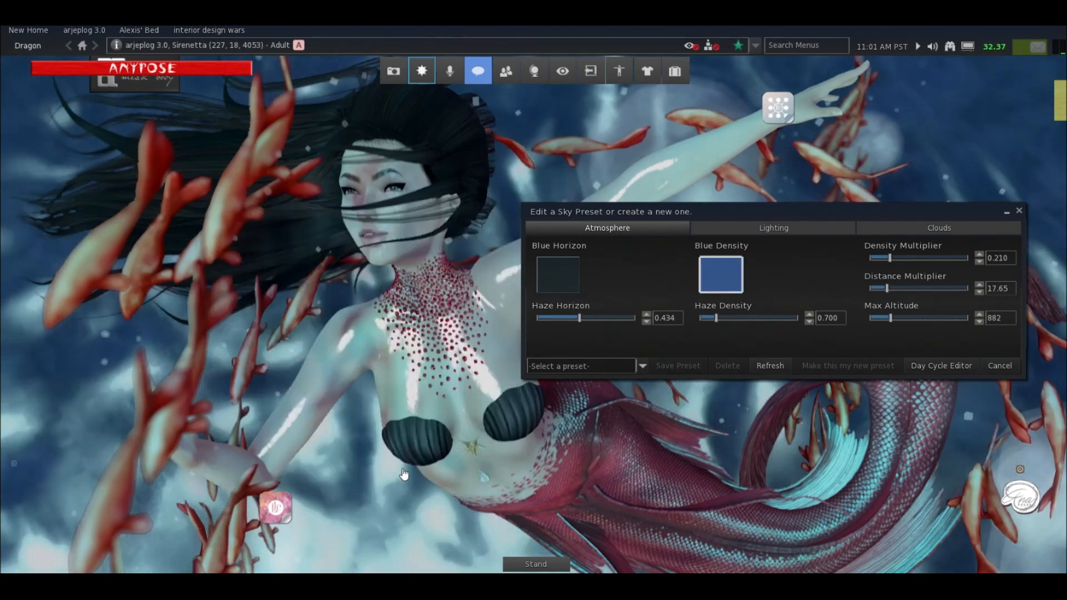
# Set Max Altitude to 2559, Distance Multiplier to 0.00 and Density Multiplier to 0.040, and close the sky preset editor.
pyautogui.moveTo(890, 317); pyautogui.dragTo(934, 319)
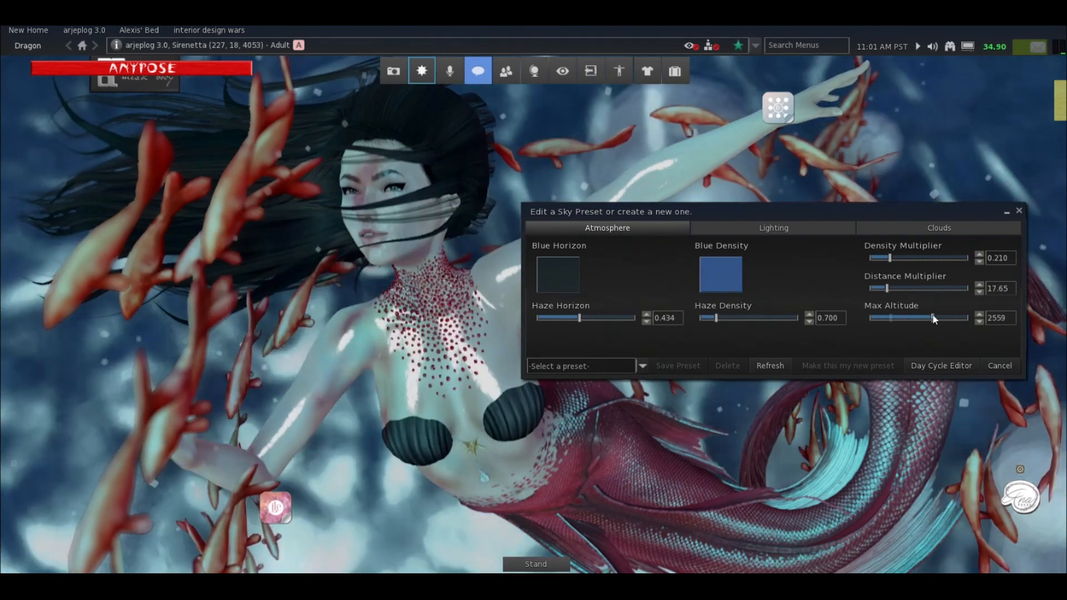
pyautogui.moveTo(887, 288); pyautogui.dragTo(862, 290)
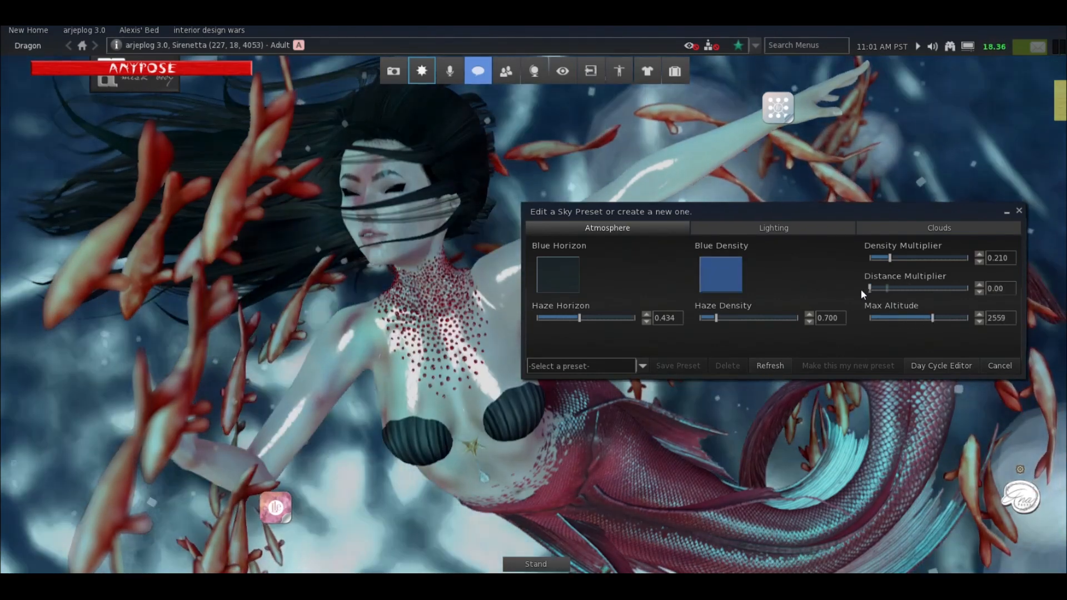
pyautogui.moveTo(891, 258)
pyautogui.mouseDown()
pyautogui.moveTo(927, 257)
pyautogui.moveTo(873, 258)
pyautogui.mouseUp()
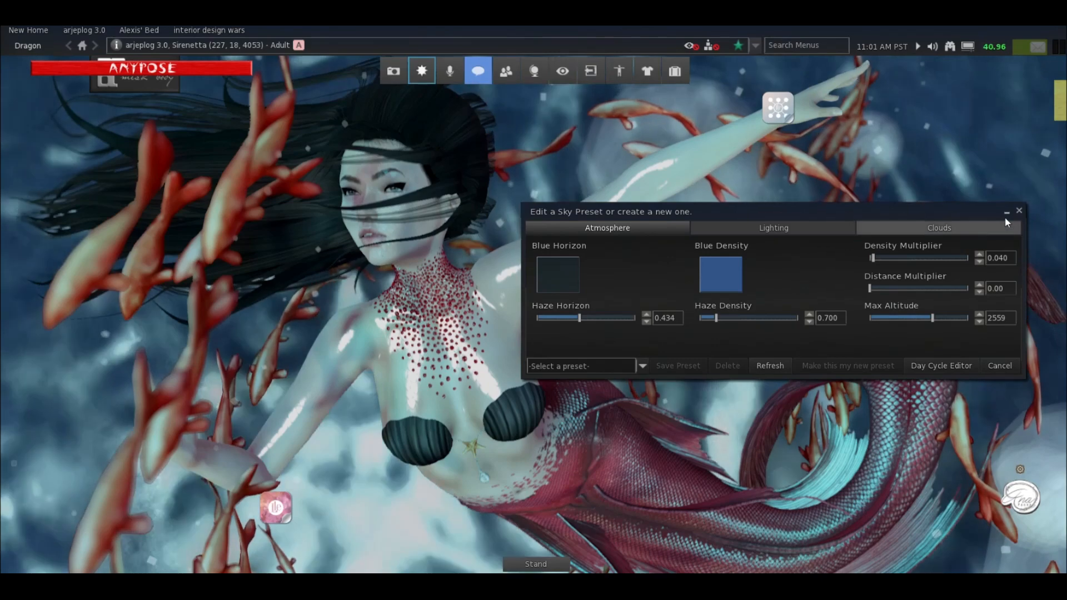
pyautogui.click(1019, 210)
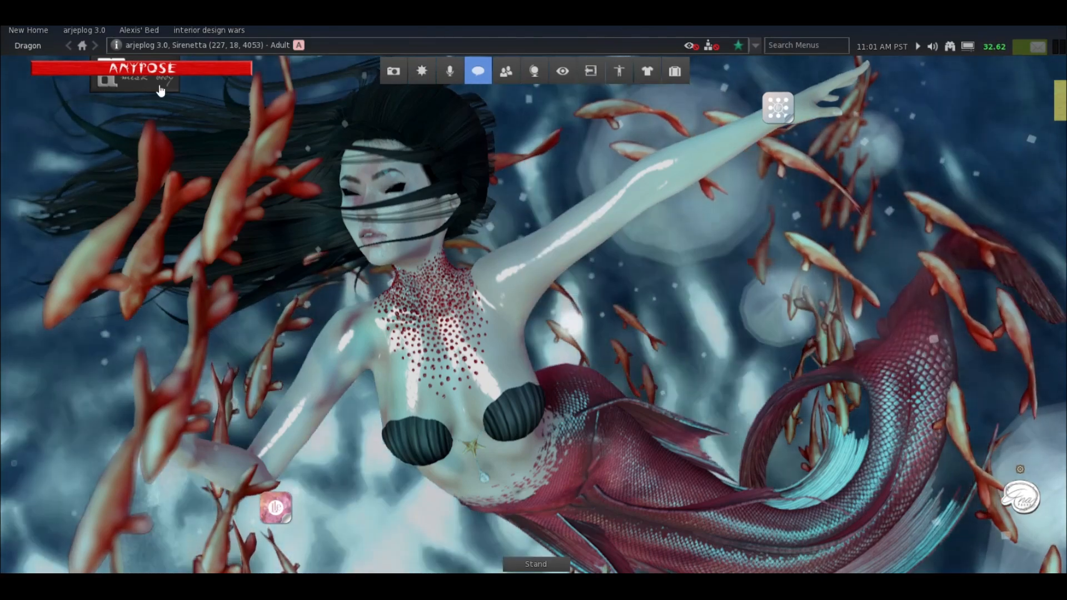
# Open the Display preferences beside the avatar and bring up the advanced Tone Mapping settings.
pyautogui.click(27, 45)
pyautogui.moveTo(27, 78)
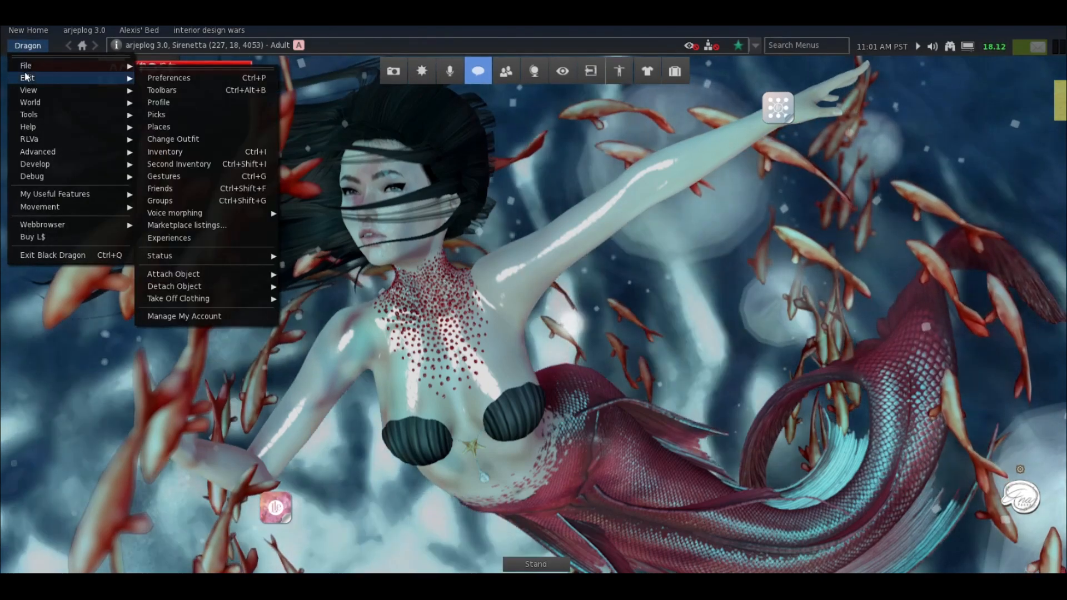
pyautogui.click(186, 79)
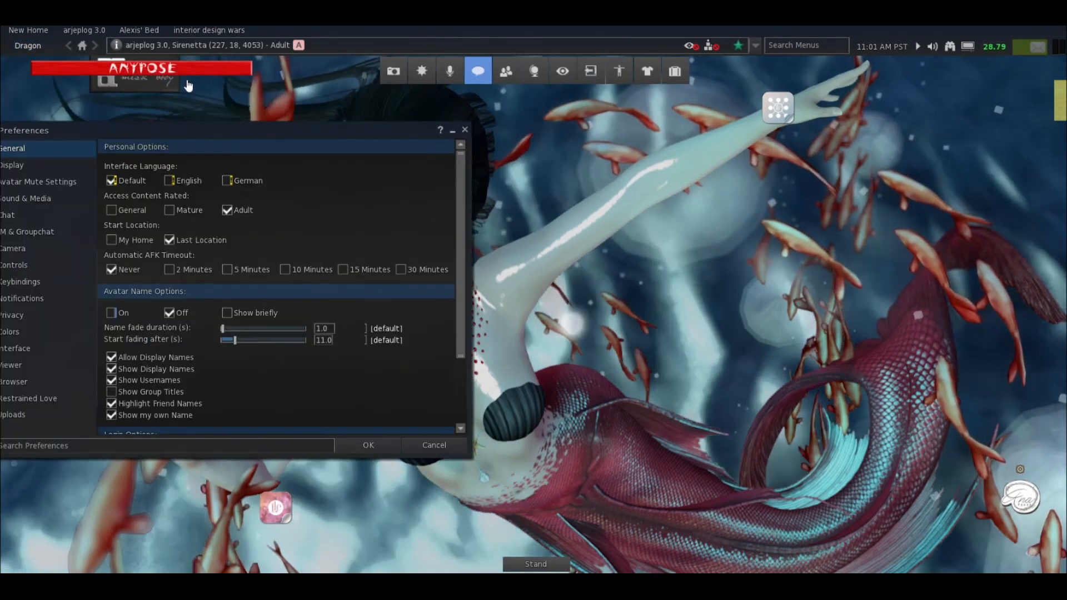
pyautogui.moveTo(127, 136); pyautogui.dragTo(755, 162)
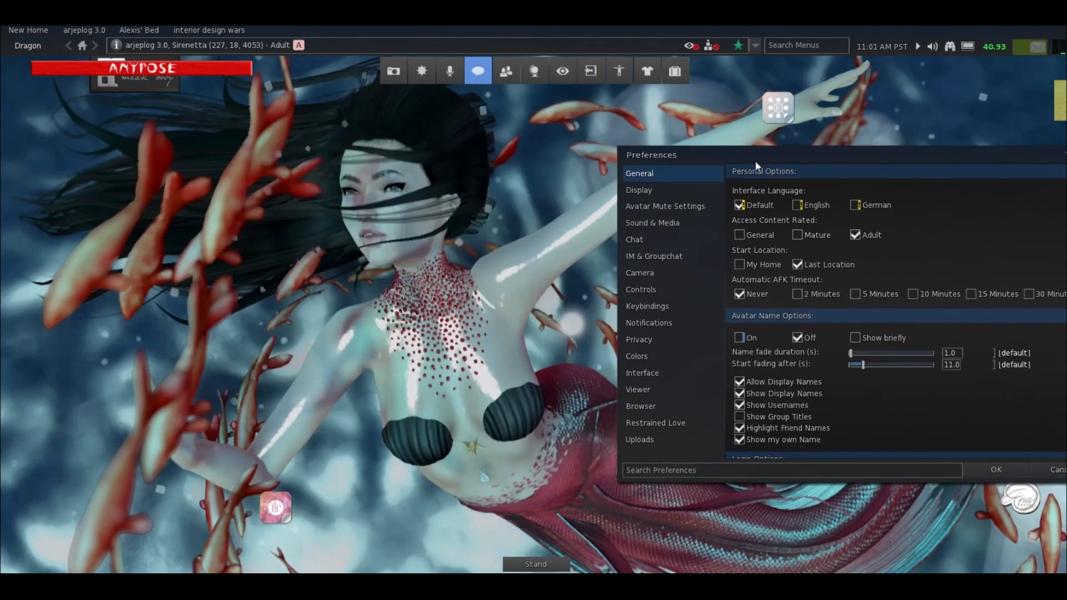
pyautogui.click(640, 190)
pyautogui.moveTo(686, 153); pyautogui.dragTo(641, 131)
pyautogui.moveTo(1048, 375); pyautogui.dragTo(1048, 327)
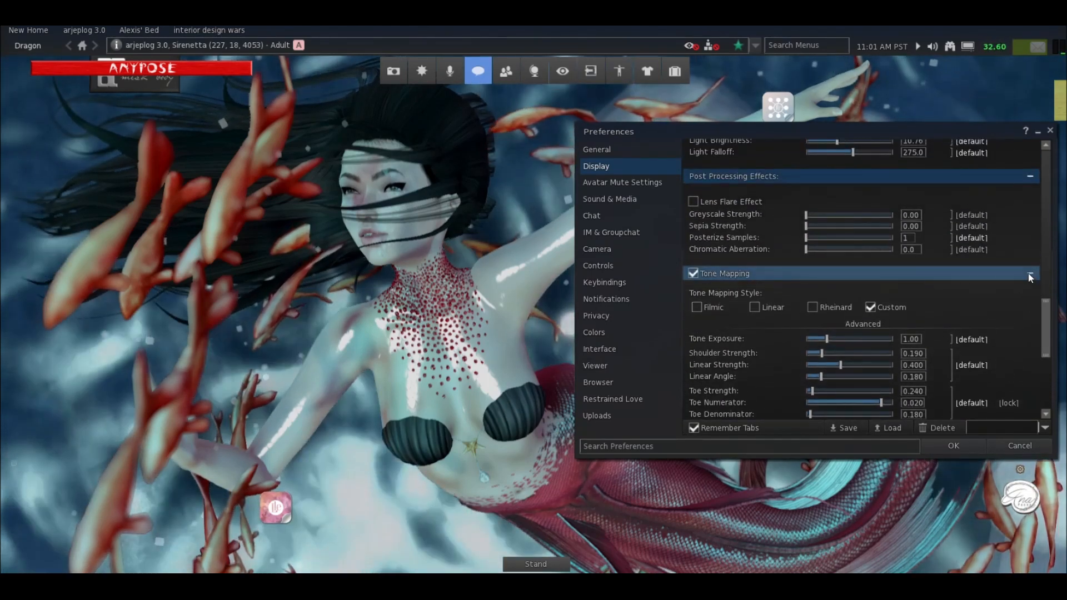
pyautogui.click(1031, 276)
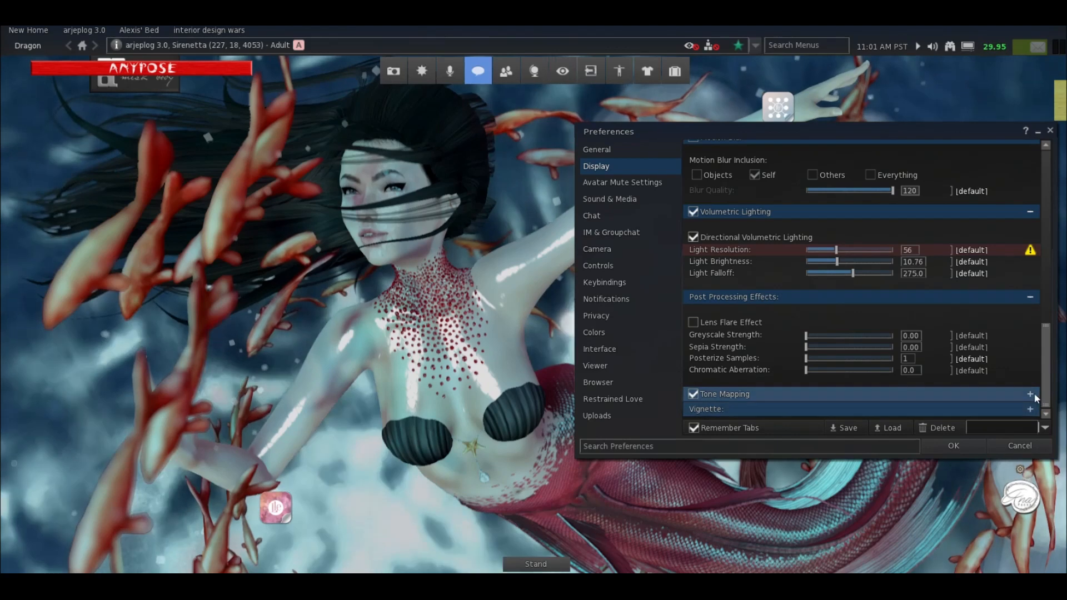
pyautogui.click(1034, 394)
pyautogui.scroll(-2, 1045, 328)
pyautogui.moveTo(1045, 326); pyautogui.dragTo(1044, 367)
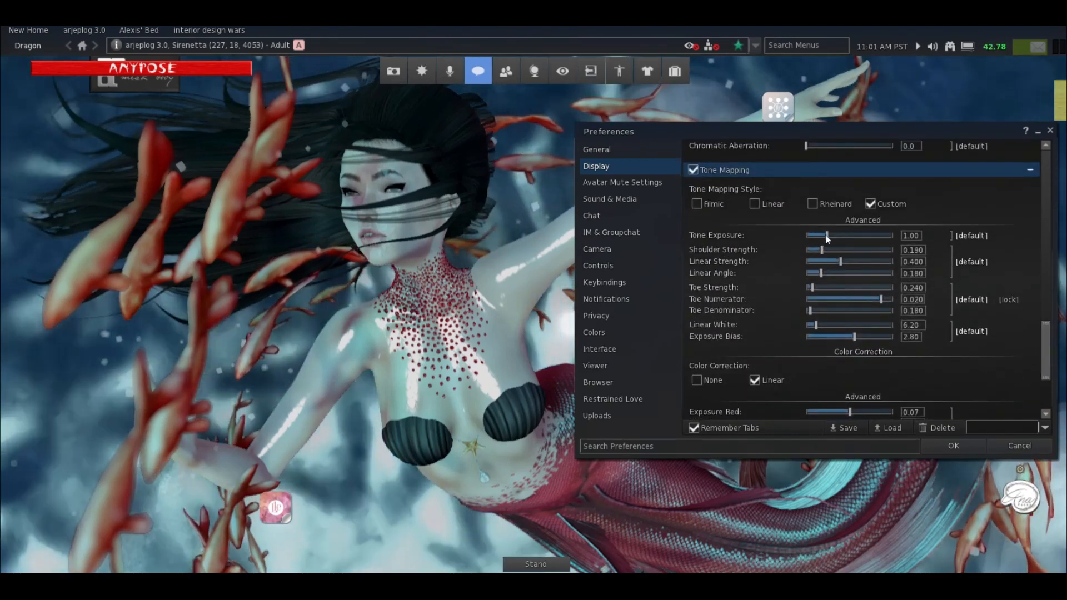
# Set Tone Exposure to 0.48, Shoulder Strength 0.283, Linear Strength 0.217, Linear Angle 0.133, Toe Strength 0.075 and Exposure Bias 1.84.
pyautogui.moveTo(827, 236); pyautogui.dragTo(817, 238)
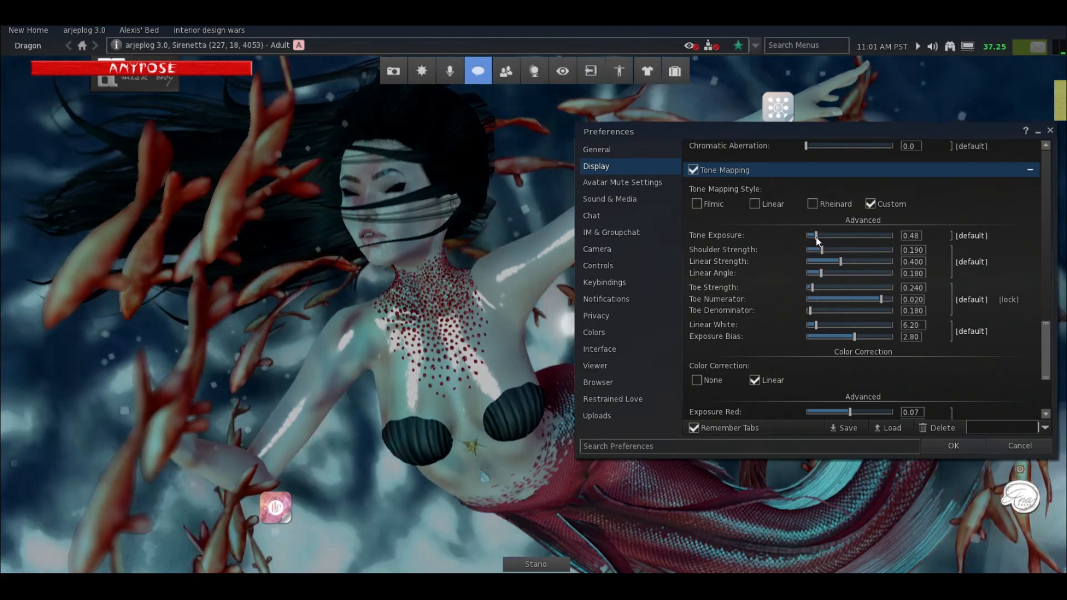
pyautogui.moveTo(822, 249)
pyautogui.mouseDown()
pyautogui.moveTo(829, 266)
pyautogui.moveTo(817, 266)
pyautogui.mouseUp()
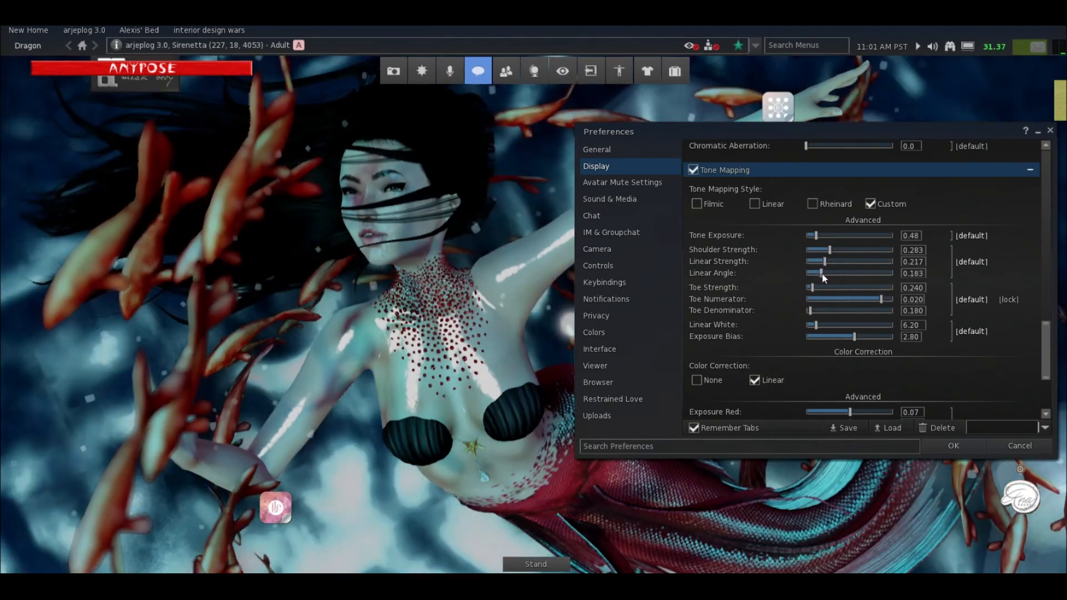
pyautogui.moveTo(822, 273); pyautogui.dragTo(823, 273)
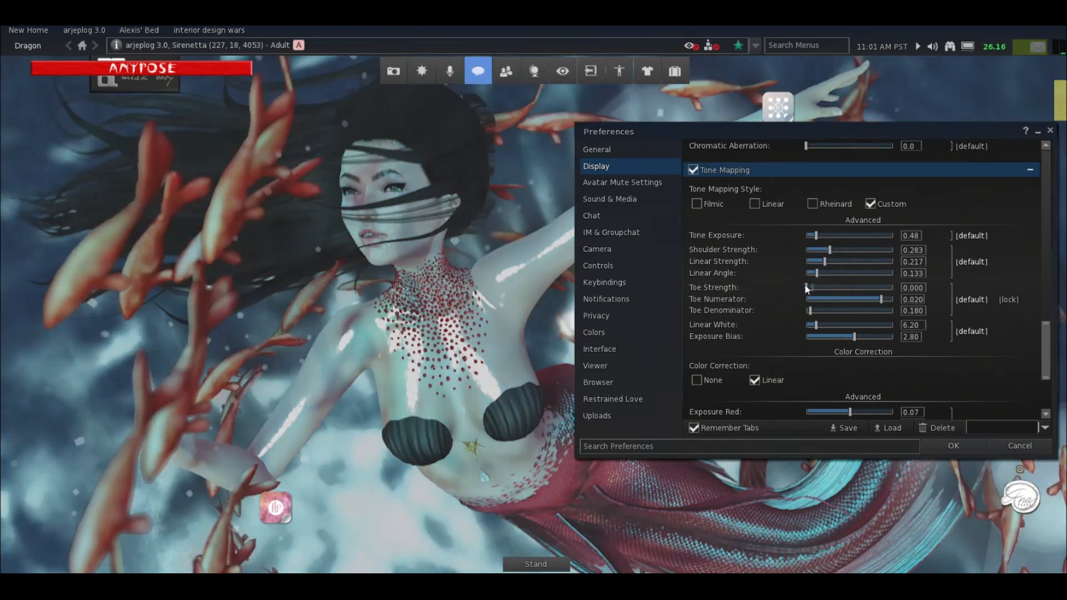
pyautogui.moveTo(813, 288); pyautogui.dragTo(808, 286)
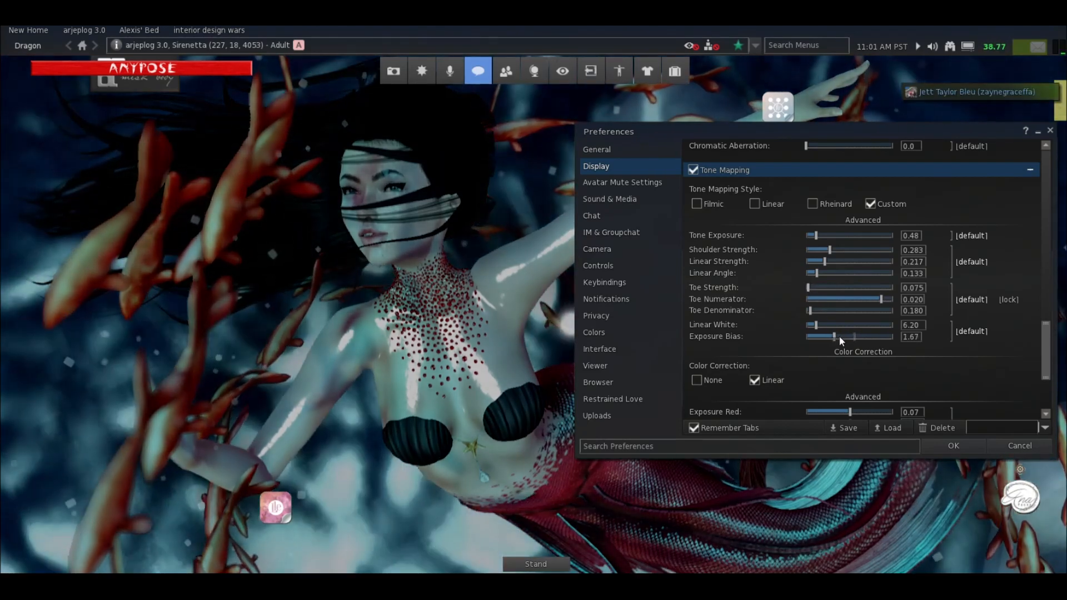
pyautogui.moveTo(839, 336); pyautogui.dragTo(845, 336)
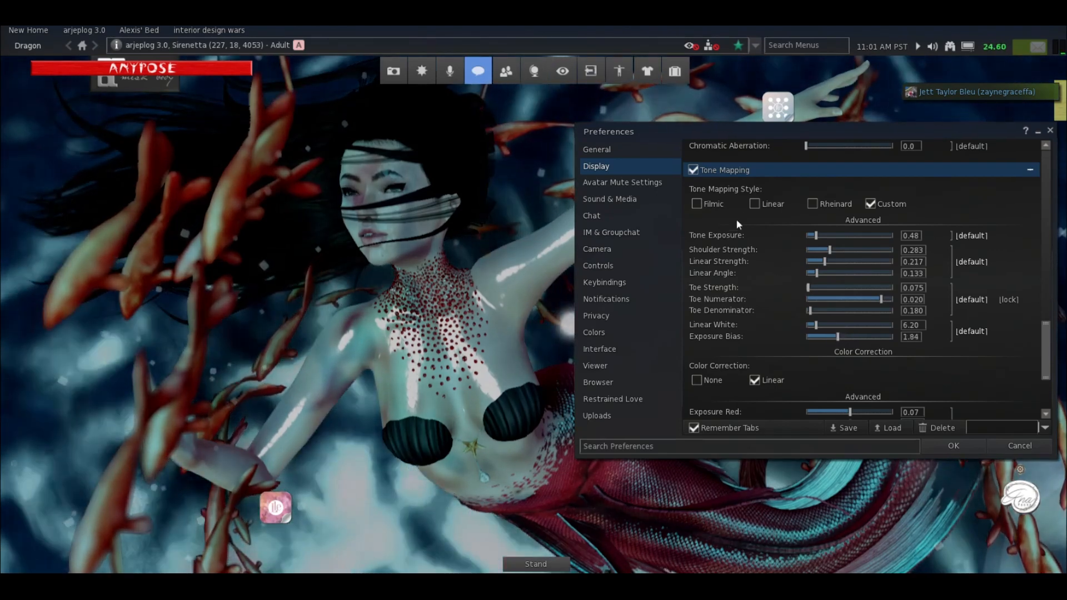
pyautogui.click(1028, 170)
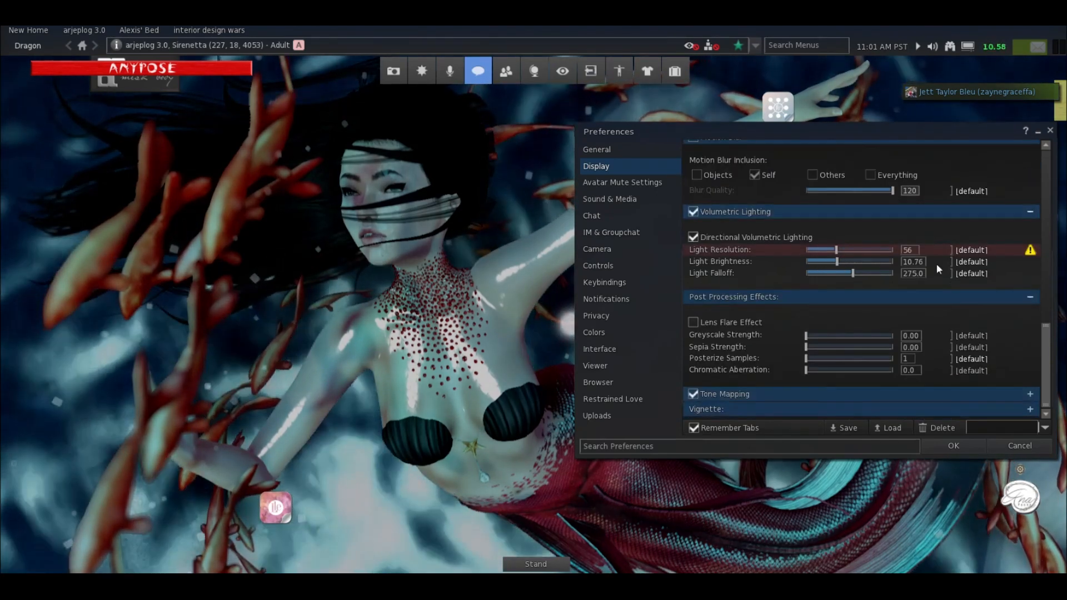
# Switch Screen Space Ambient Occlusion off and back on to compare the shading on the avatar.
pyautogui.scroll(3, 936, 264)
pyautogui.scroll(3, 852, 288)
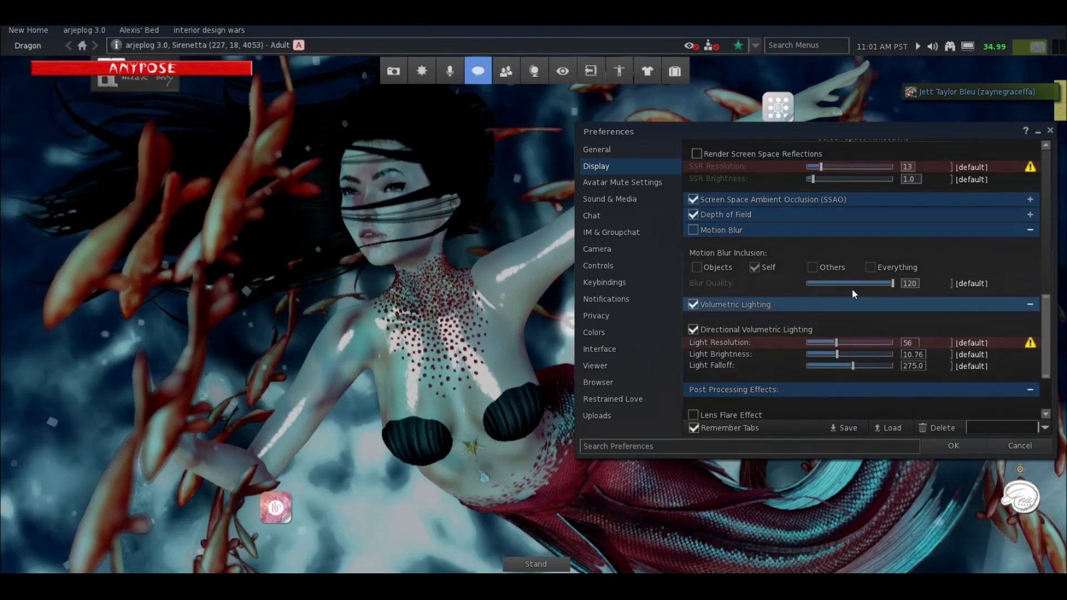
pyautogui.click(844, 224)
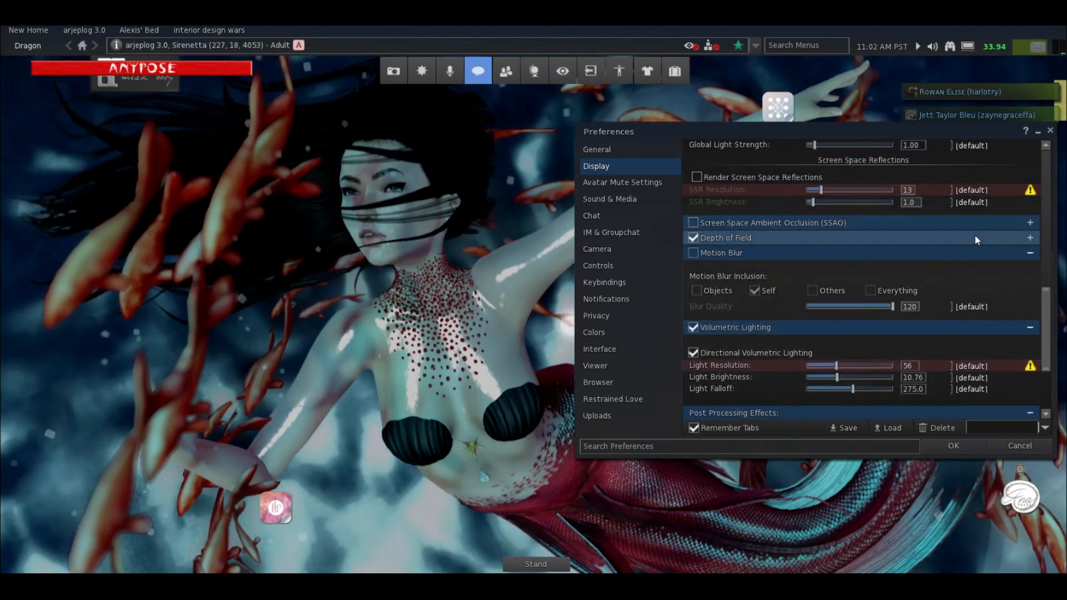
pyautogui.click(692, 223)
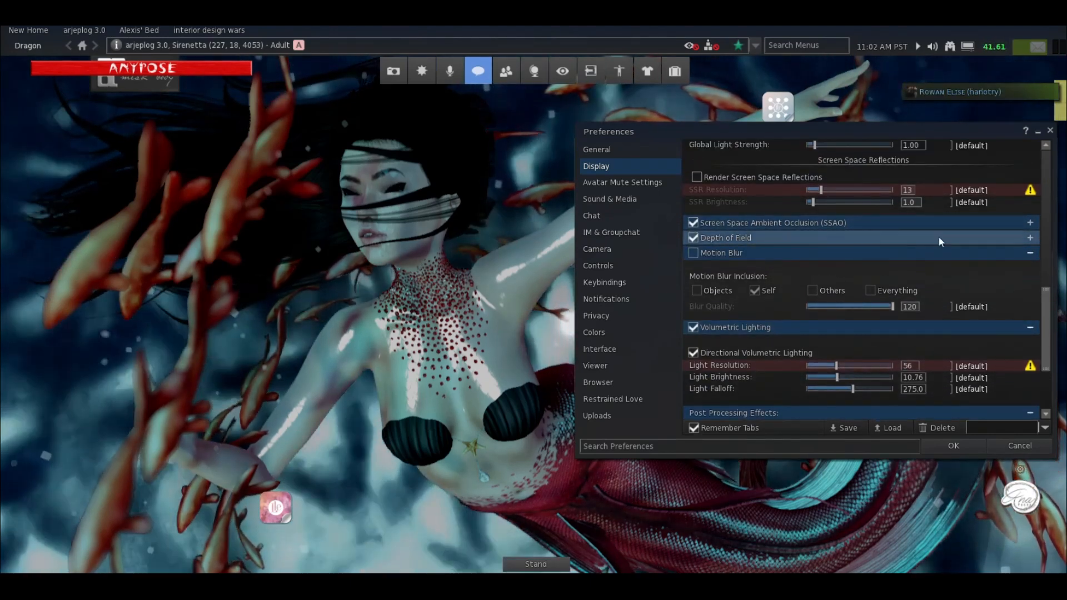
# Set SSAO Blur Size to 0.525, Effect to 1.83, Max Scale to 550 and Factor to 10.000.
pyautogui.click(1029, 222)
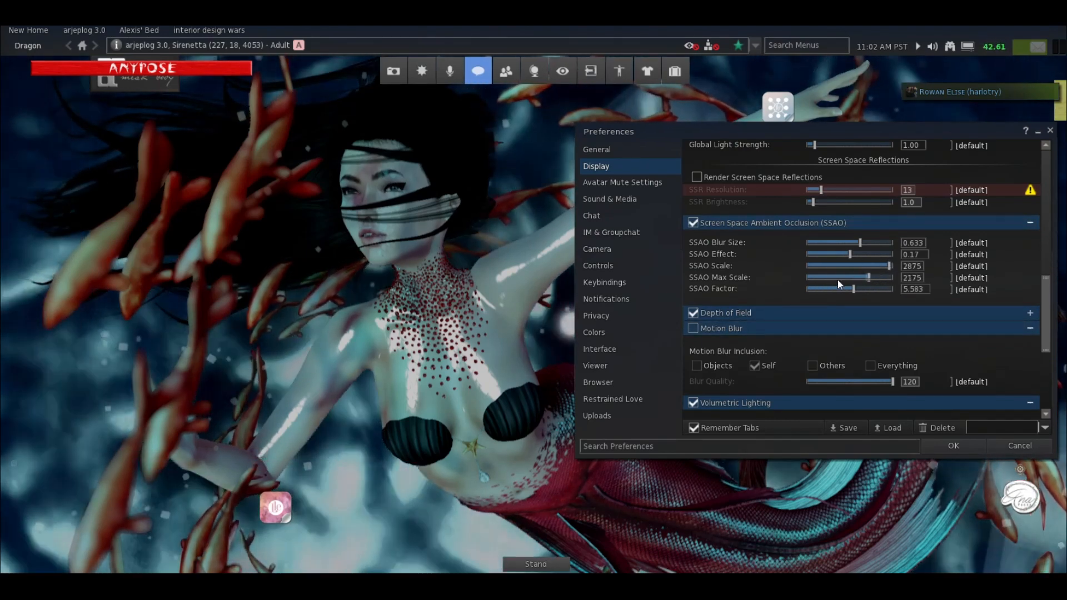
pyautogui.moveTo(889, 289); pyautogui.dragTo(898, 288)
pyautogui.moveTo(850, 254); pyautogui.dragTo(898, 250)
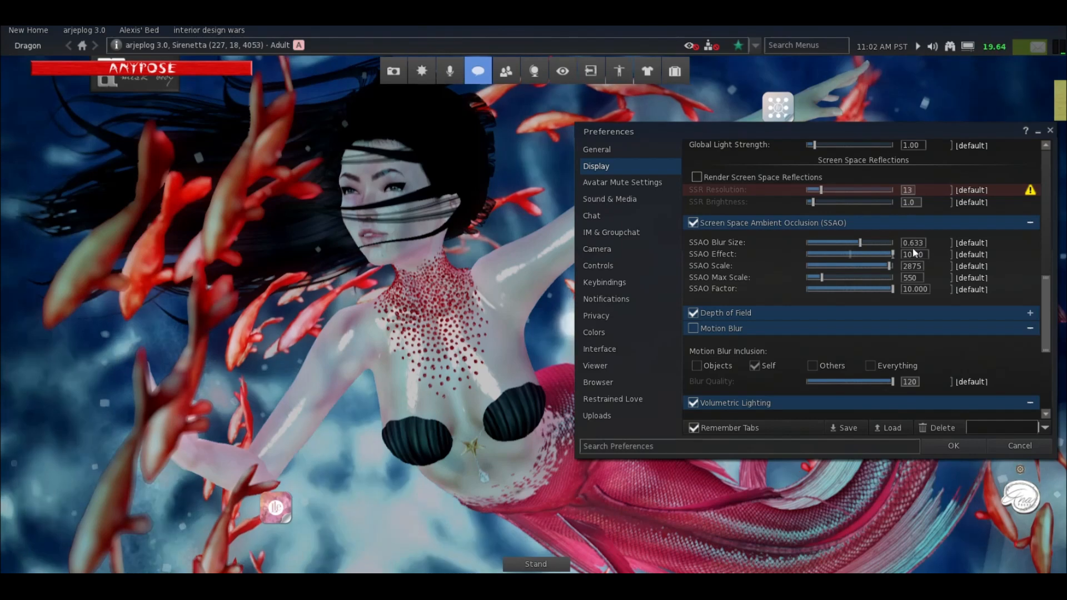
pyautogui.moveTo(891, 254); pyautogui.dragTo(876, 255)
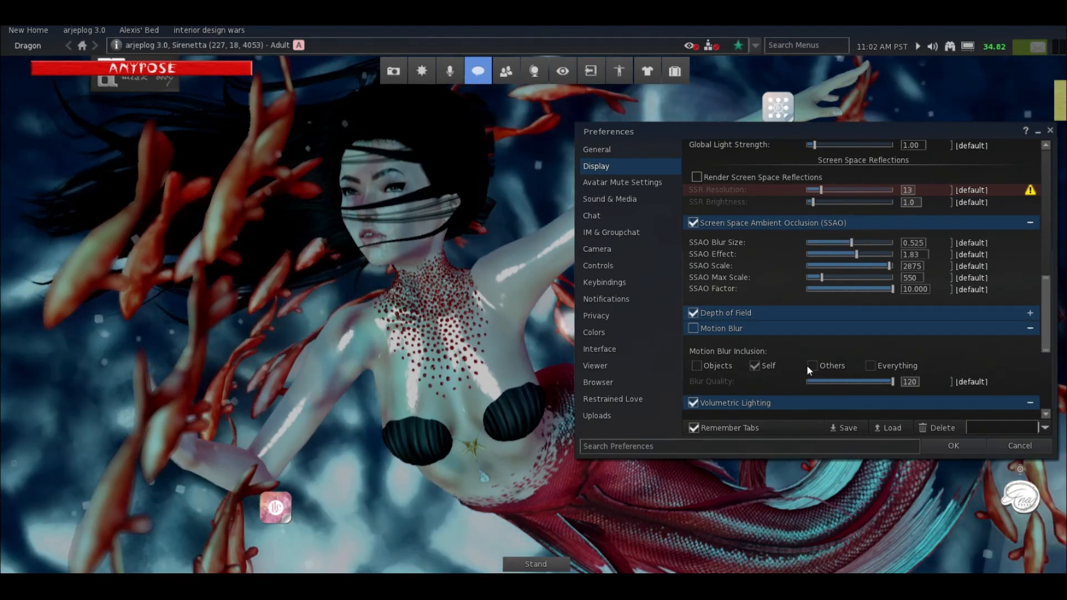
# Collapse the Motion Blur settings and set the Depth of Field's Field of View to 76.
pyautogui.click(1028, 328)
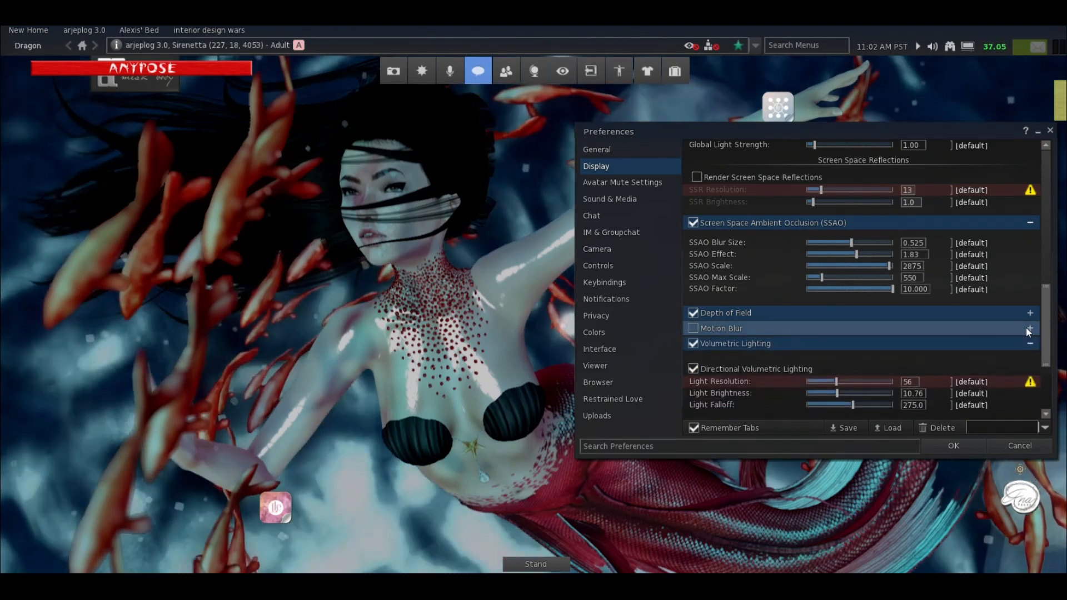
pyautogui.click(1026, 313)
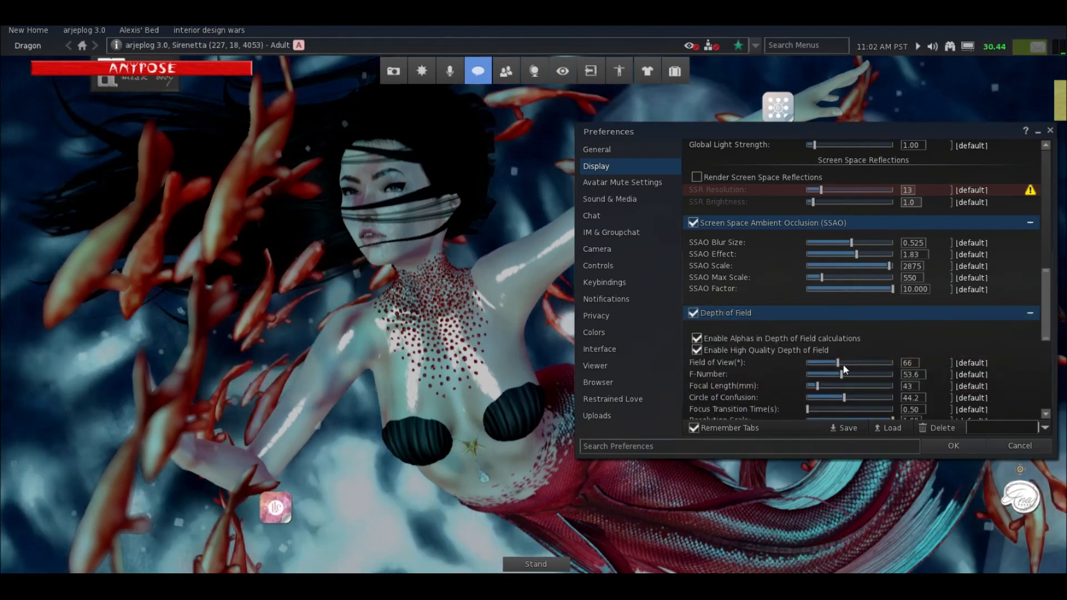
pyautogui.moveTo(845, 365); pyautogui.dragTo(843, 364)
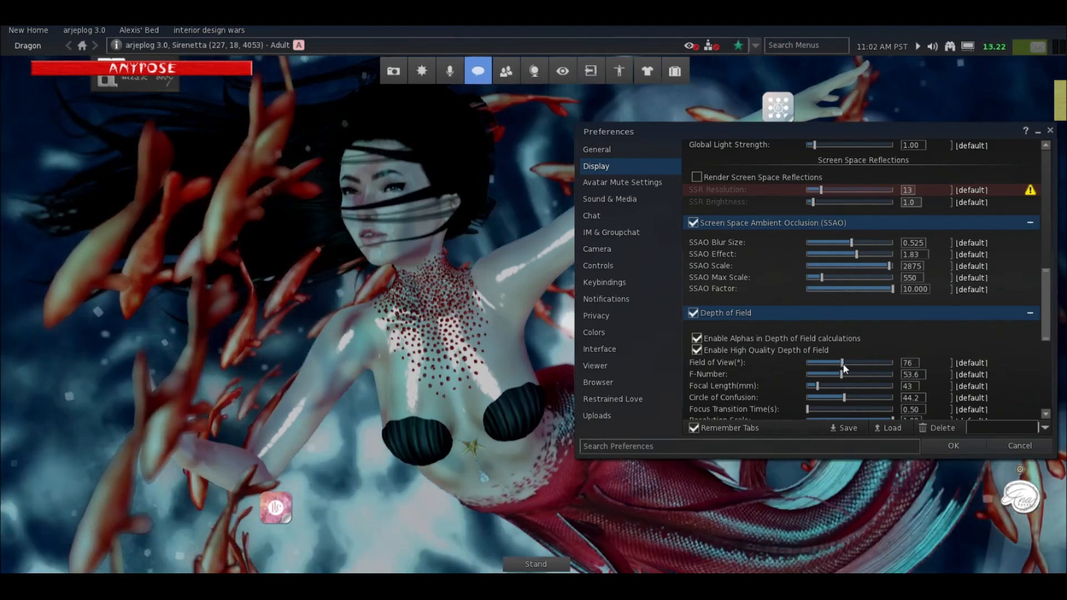
# Review the shadow and deferred rendering settings and apply the preferences.
pyautogui.moveTo(1043, 290); pyautogui.dragTo(1048, 224)
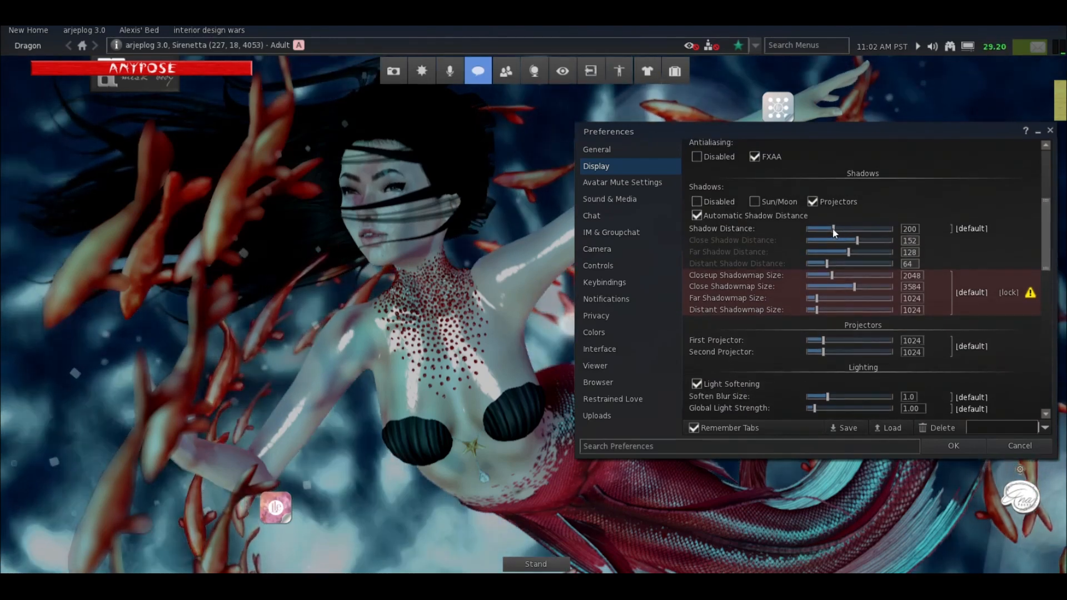
pyautogui.moveTo(1043, 254); pyautogui.dragTo(1043, 204)
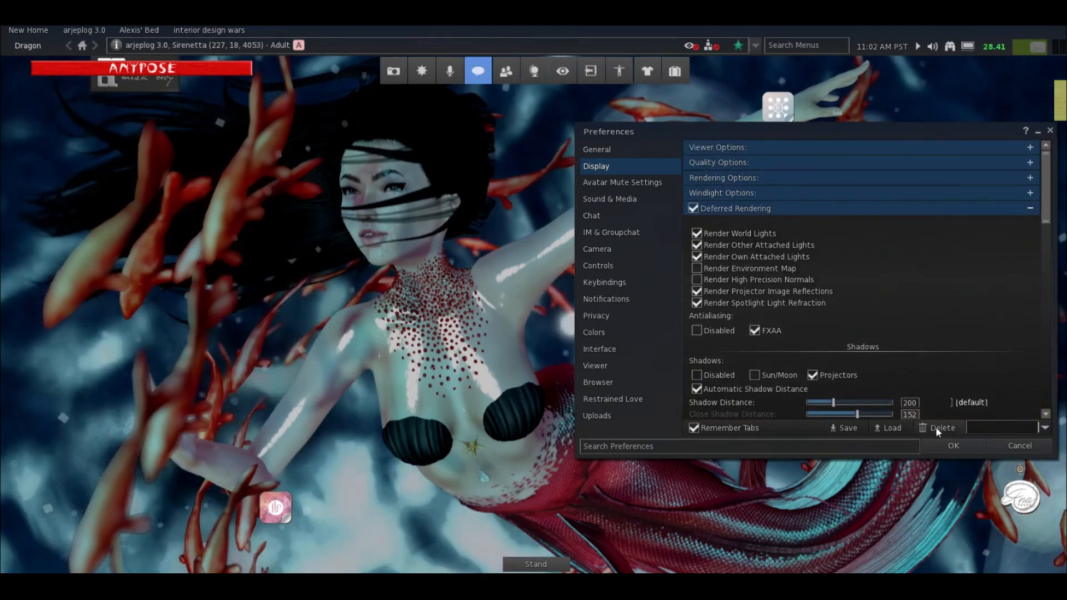
pyautogui.click(952, 446)
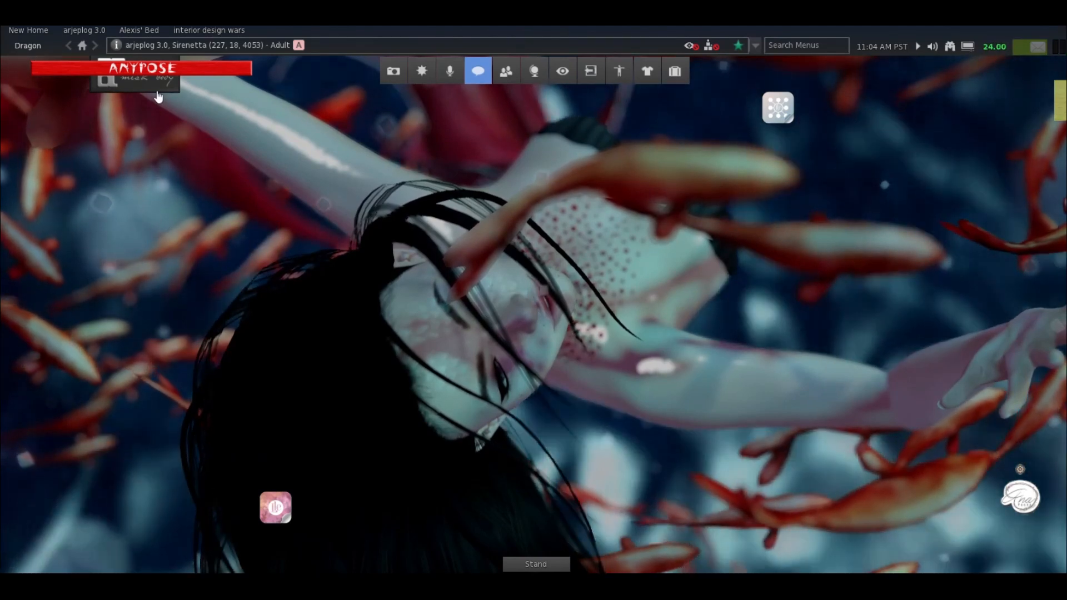
# Change the avatar's hand pose in the mesh body HUD's skin and options settings and minimize the HUD.
pyautogui.click(157, 92)
pyautogui.click(327, 103)
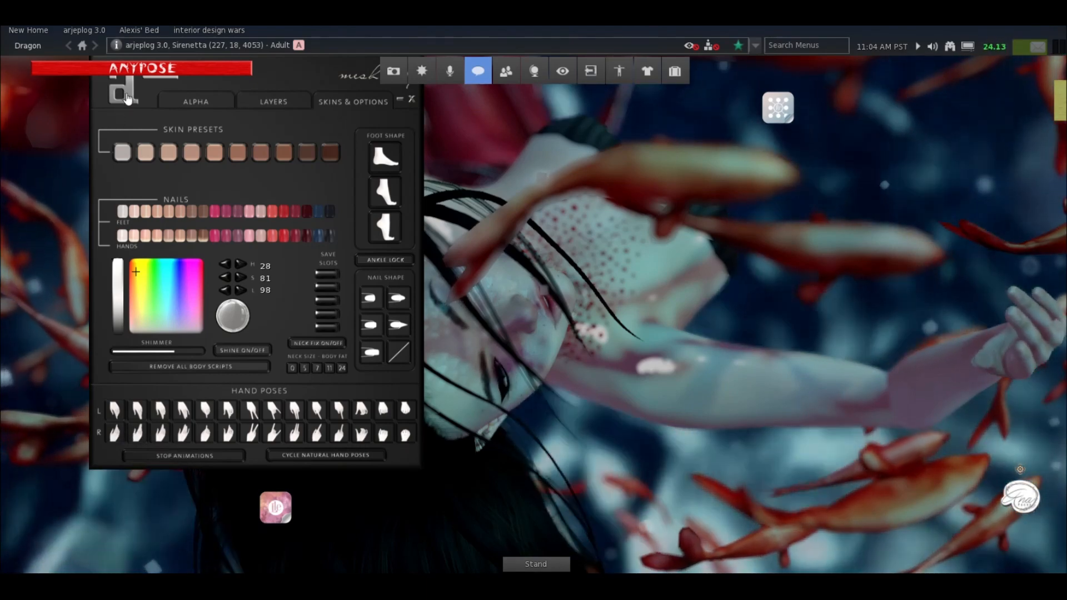
pyautogui.click(124, 92)
# Adjust the avatar's head and neck position in the face HUD so the face turns toward the camera, and minimize the HUD.
pyautogui.click(778, 107)
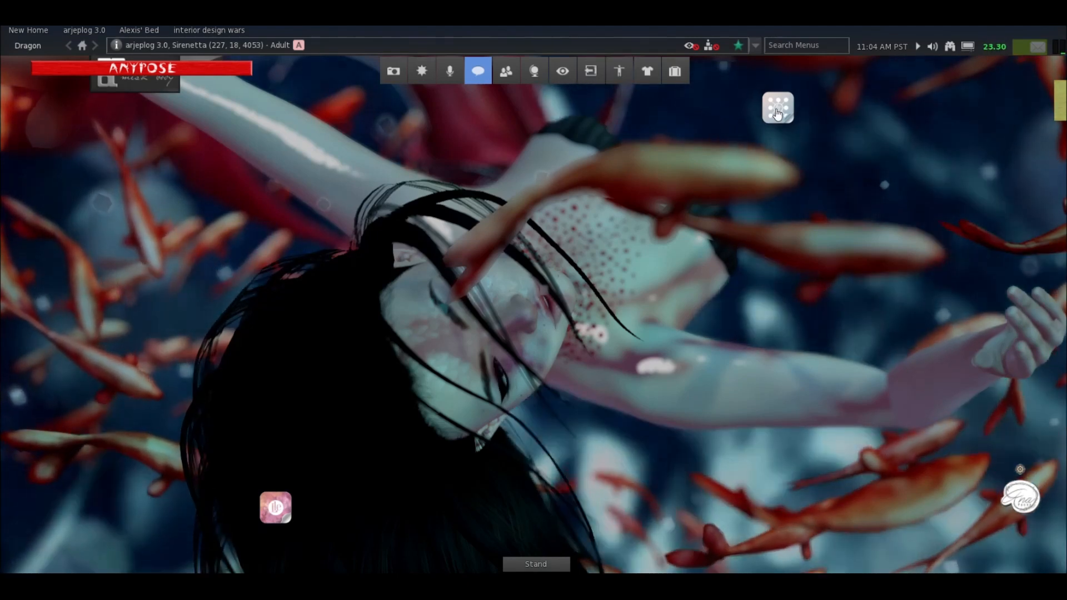
pyautogui.click(879, 300)
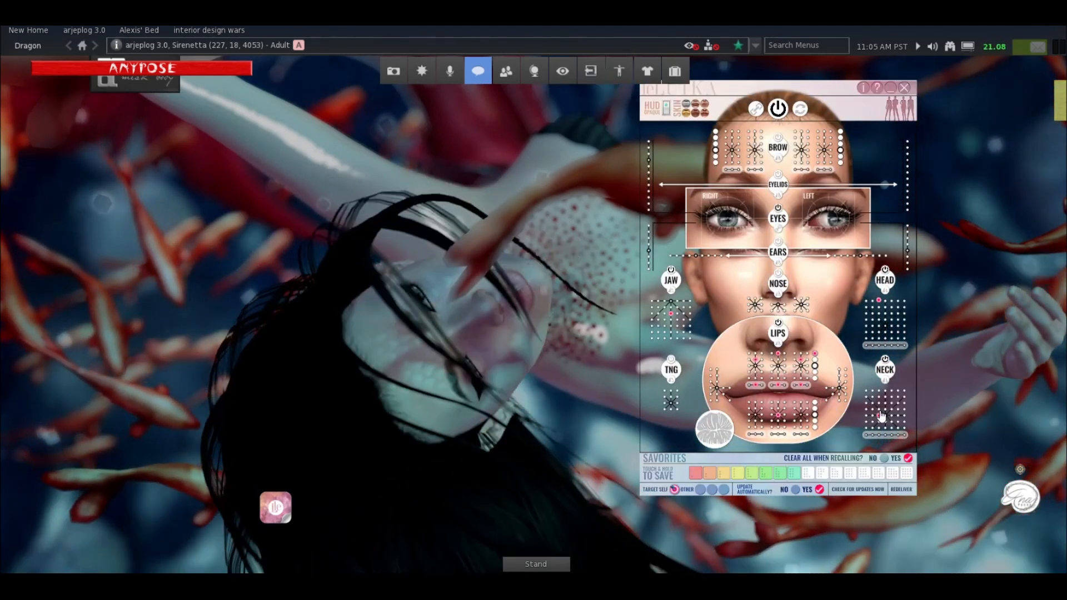
pyautogui.click(872, 411)
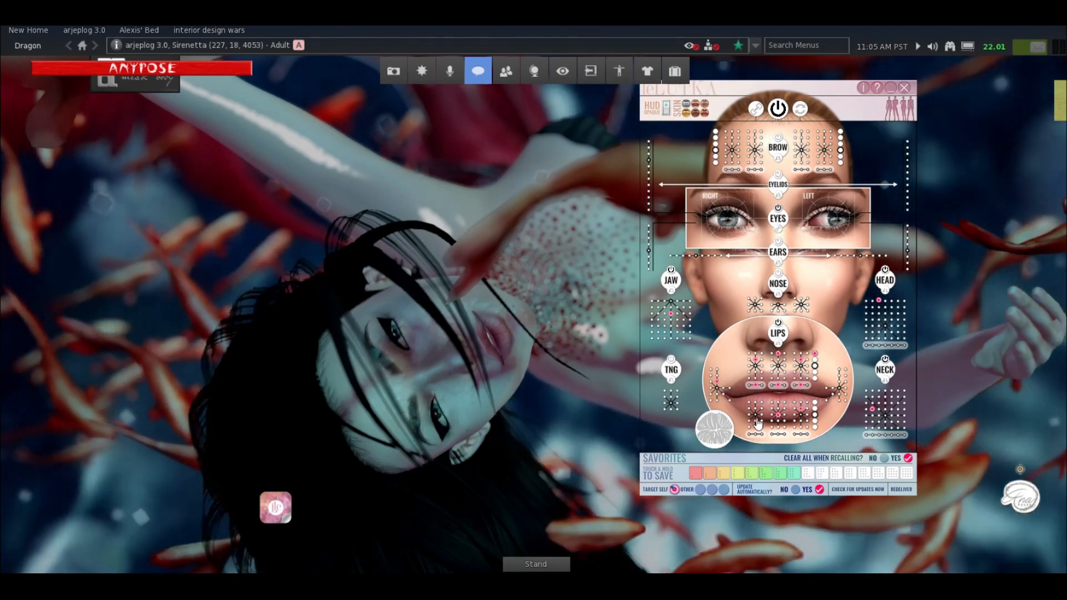
pyautogui.click(889, 89)
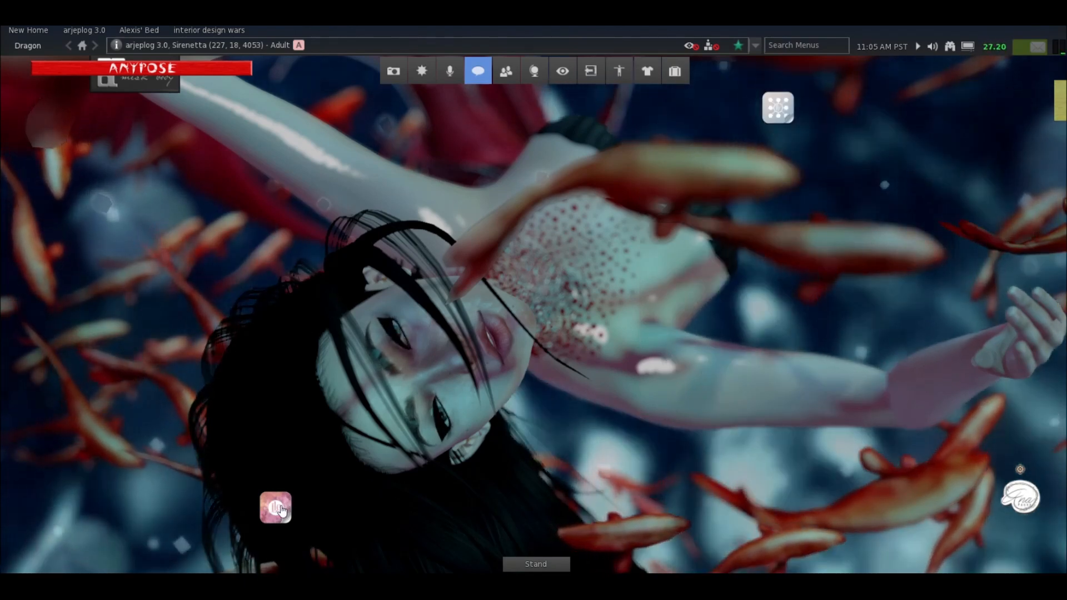
# Turn off Head Bone Movement and Blink in the leLUTKA HUD's animation settings and minimize the open HUDs.
pyautogui.click(275, 507)
pyautogui.click(151, 161)
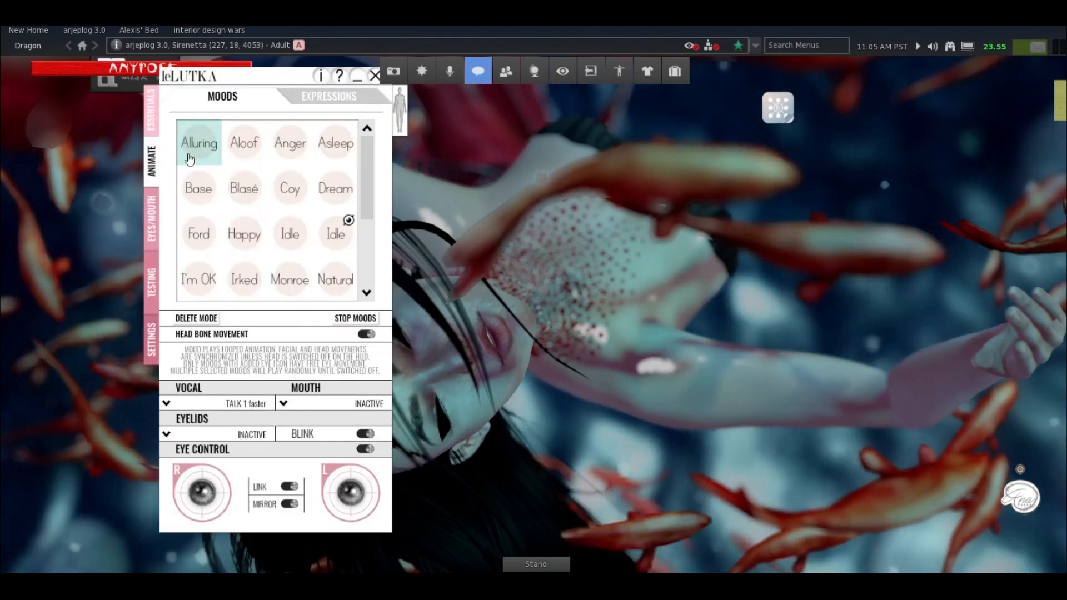
pyautogui.click(367, 334)
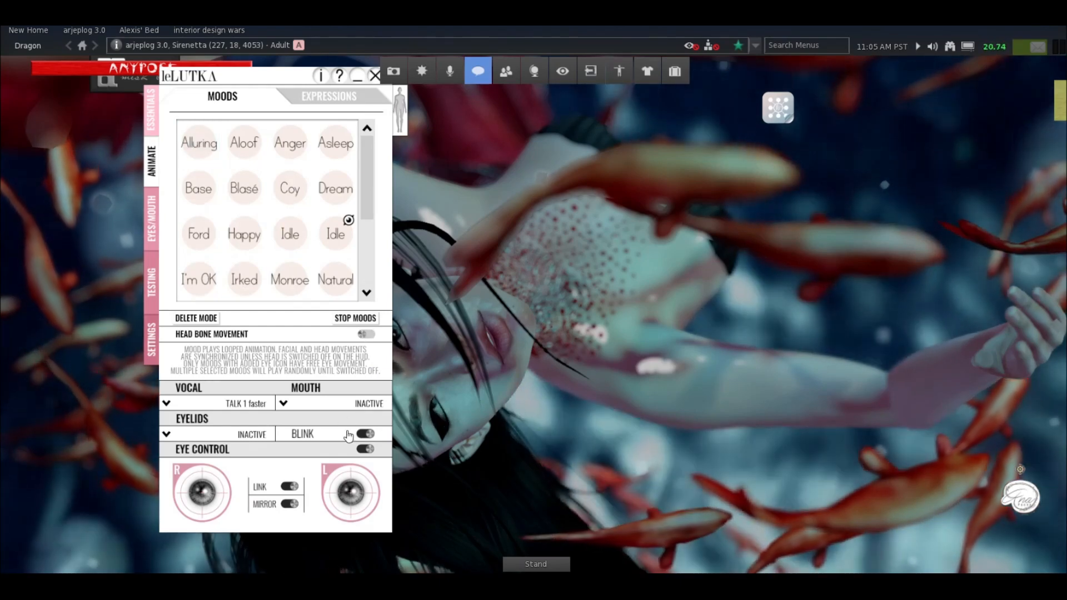
pyautogui.click(366, 434)
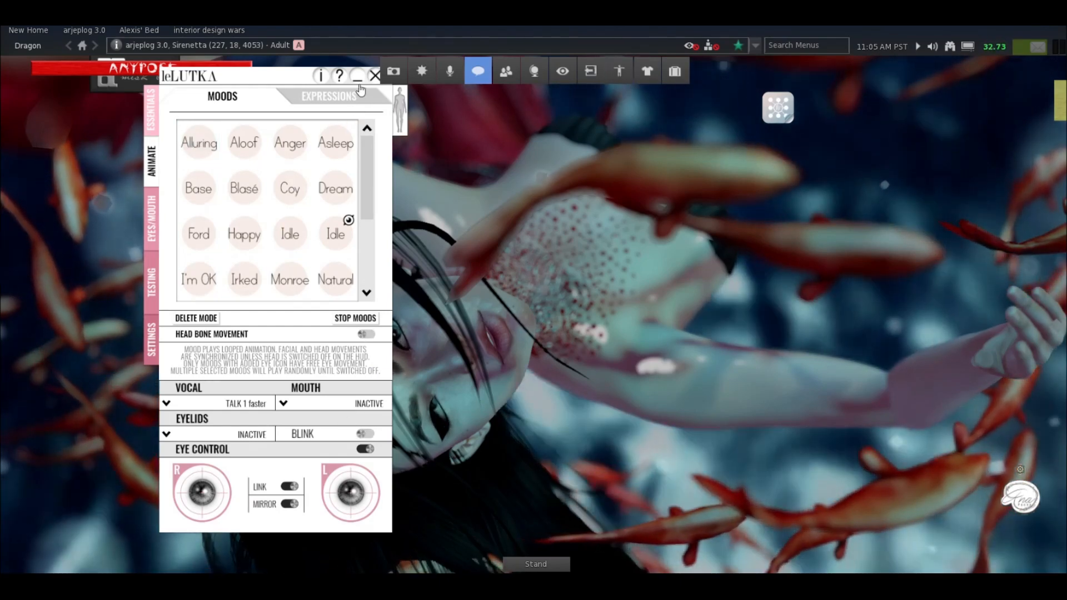
pyautogui.click(358, 86)
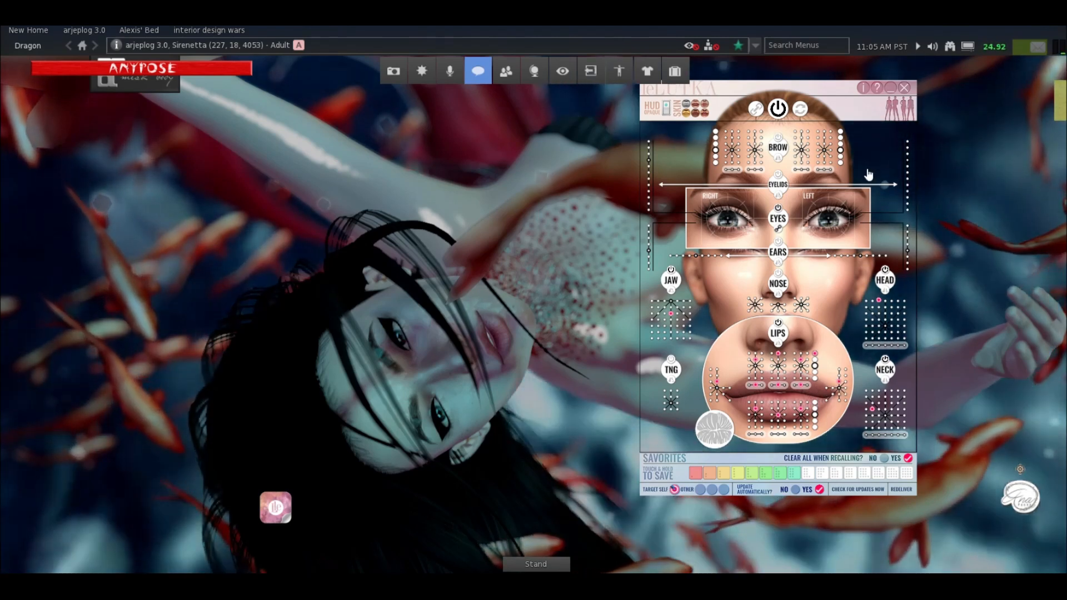
pyautogui.click(891, 89)
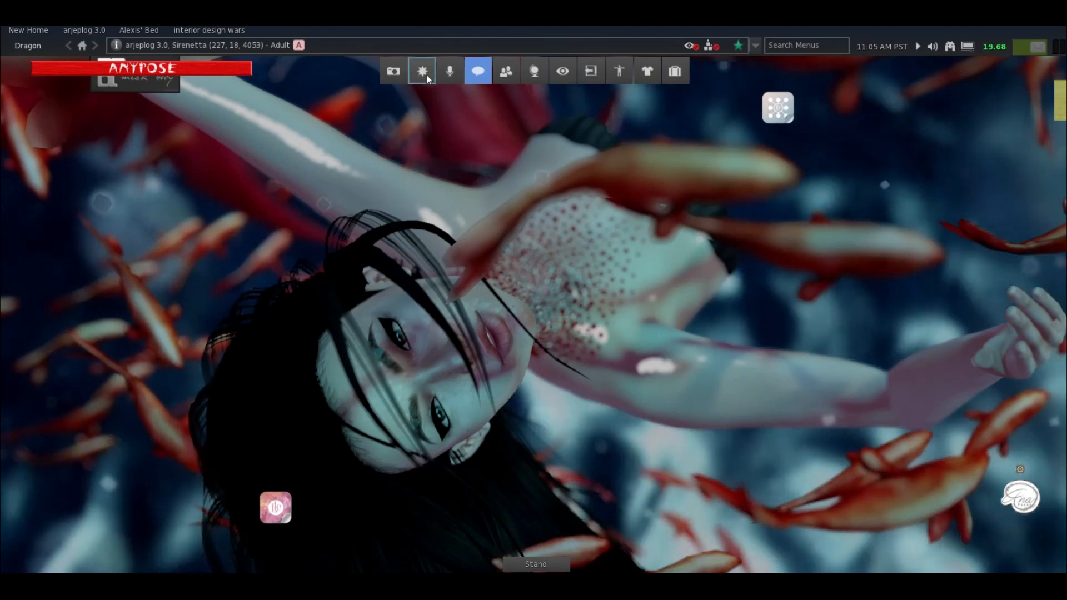
# Open the sky preset editor clear of the avatar's face and adjust the atmosphere's Blue Density colour.
pyautogui.click(424, 72)
pyautogui.moveTo(695, 214); pyautogui.dragTo(740, 97)
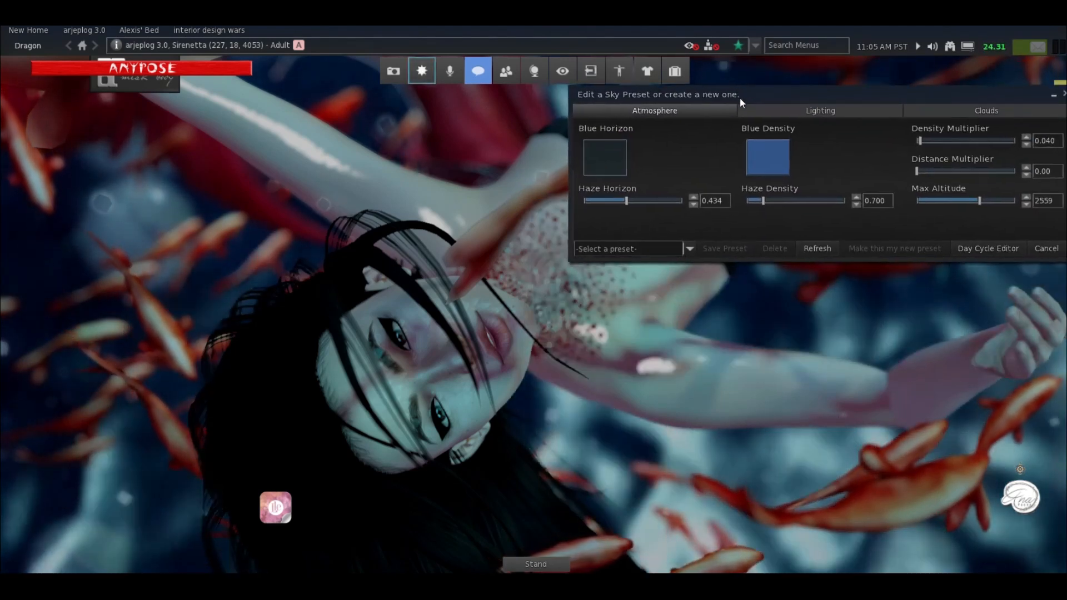
pyautogui.click(760, 160)
pyautogui.moveTo(471, 235); pyautogui.dragTo(348, 216)
pyautogui.moveTo(552, 206)
pyautogui.mouseDown()
pyautogui.moveTo(550, 164)
pyautogui.moveTo(555, 224)
pyautogui.mouseUp()
pyautogui.click(444, 358)
# Set the sky's Sun/Moon Color to a warm brown with red 128, green 88 and blue 35.
pyautogui.click(817, 111)
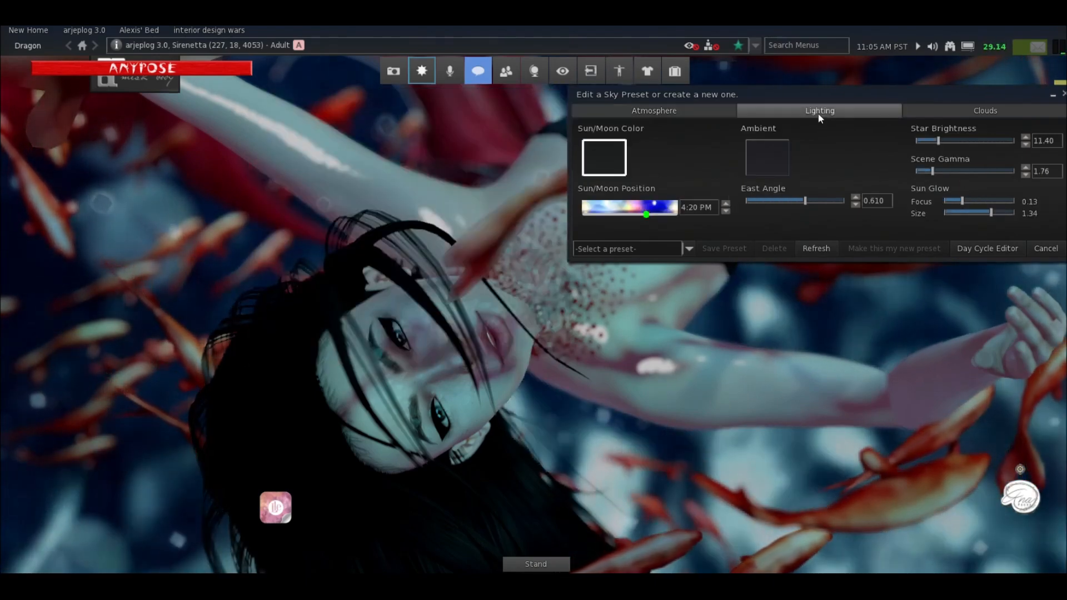
pyautogui.click(614, 166)
pyautogui.moveTo(558, 196); pyautogui.dragTo(558, 235)
pyautogui.click(367, 199)
pyautogui.moveTo(367, 199)
pyautogui.mouseDown()
pyautogui.moveTo(373, 217)
pyautogui.moveTo(363, 211)
pyautogui.moveTo(367, 190)
pyautogui.mouseUp()
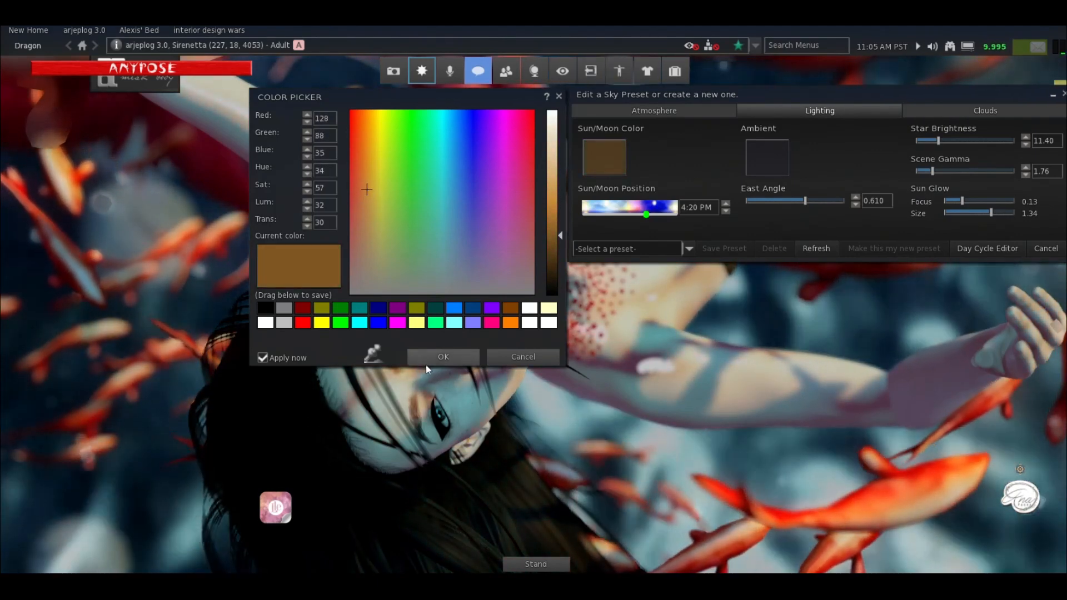
pyautogui.click(443, 359)
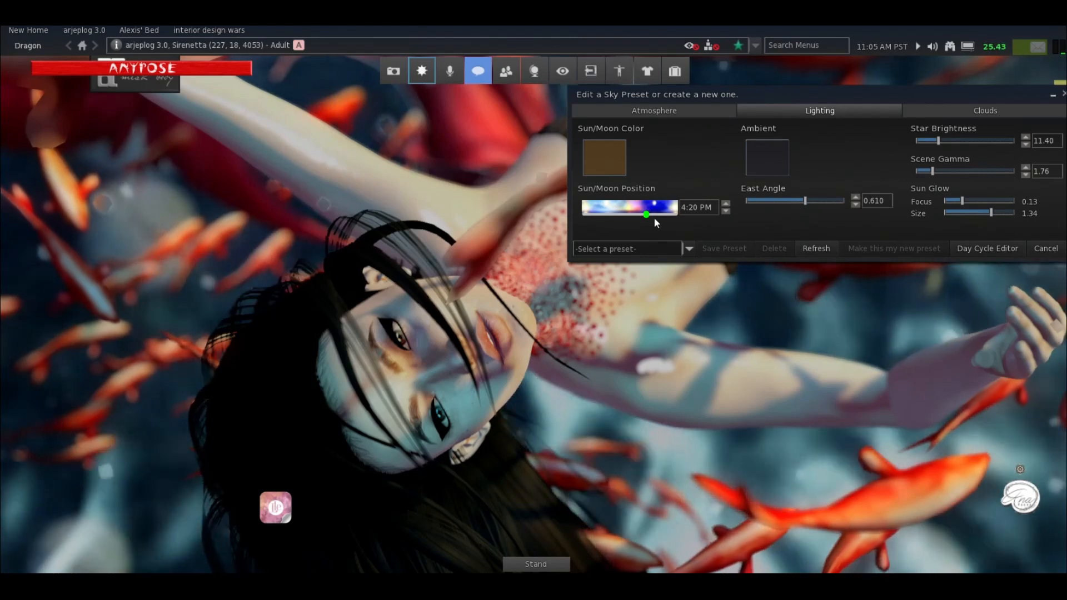
# Set the Sun/Moon Position to 7:30 AM and East Angle to 0.801, and move the sky editor away from the avatar.
pyautogui.moveTo(646, 215); pyautogui.dragTo(613, 218)
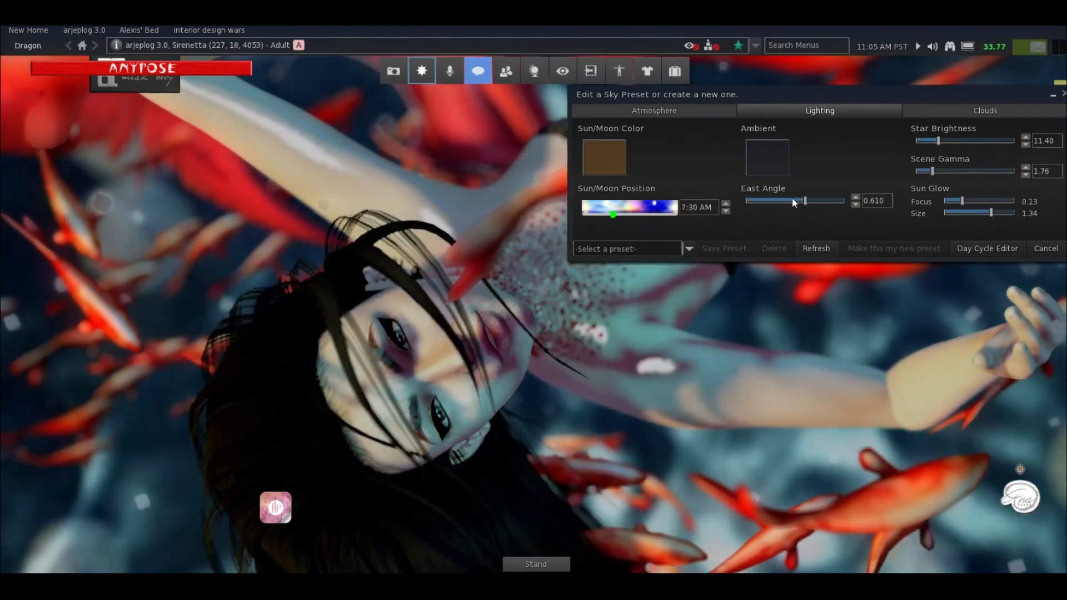
pyautogui.moveTo(806, 201)
pyautogui.mouseDown()
pyautogui.moveTo(791, 199)
pyautogui.moveTo(828, 195)
pyautogui.moveTo(852, 209)
pyautogui.moveTo(826, 205)
pyautogui.mouseUp()
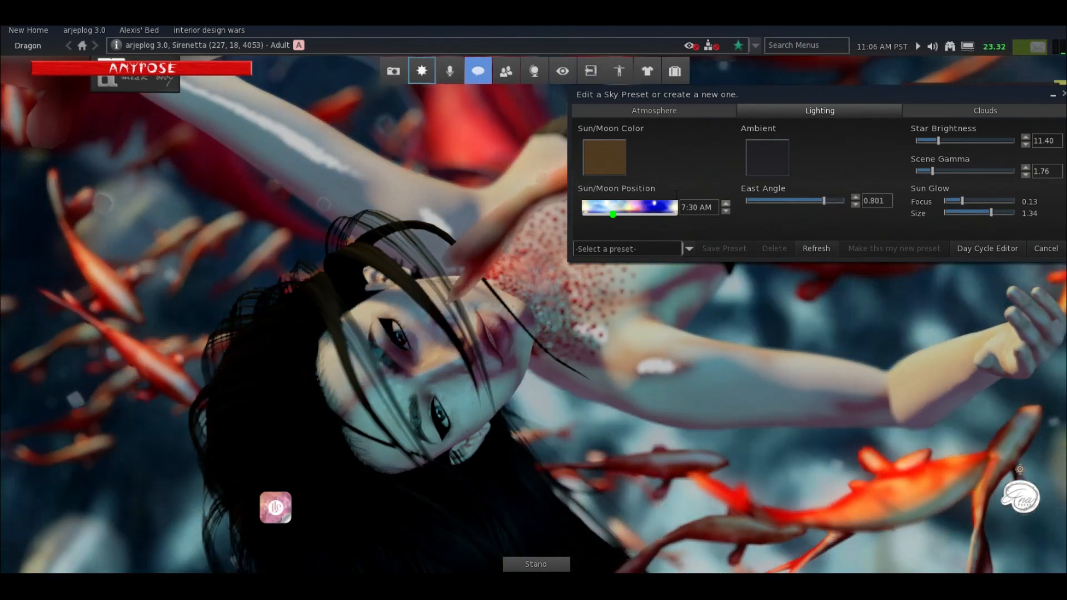
pyautogui.moveTo(822, 94); pyautogui.dragTo(829, 45)
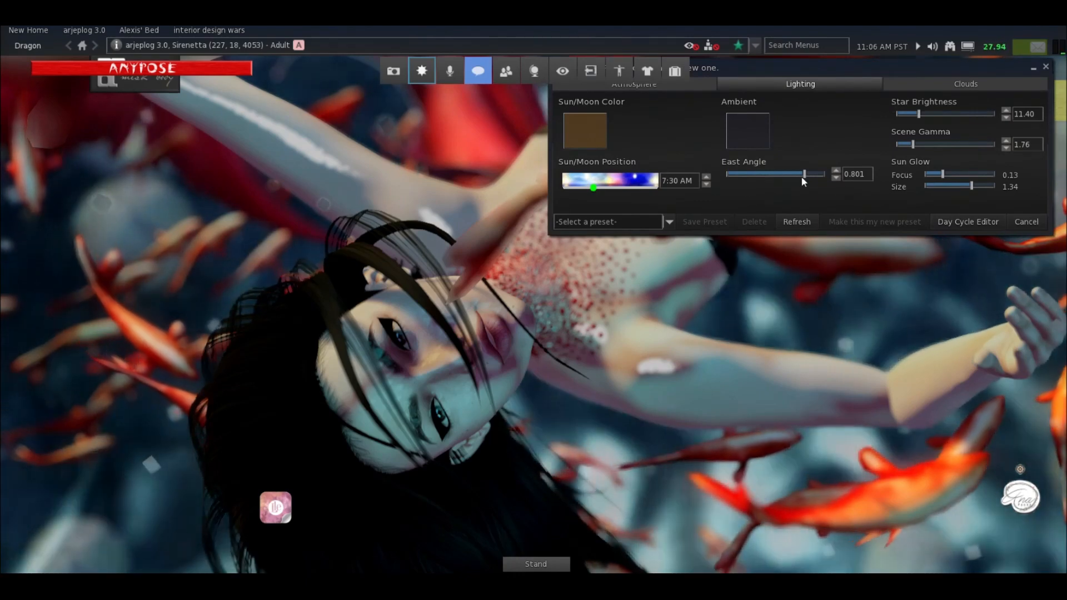
# Set Star Brightness to 16.18, Sun Glow Focus to 0.23 and Size to 1.64, and the Sun/Moon Position to 7:40 AM.
pyautogui.moveTo(921, 114)
pyautogui.mouseDown()
pyautogui.moveTo(938, 111)
pyautogui.moveTo(893, 112)
pyautogui.moveTo(929, 114)
pyautogui.mouseUp()
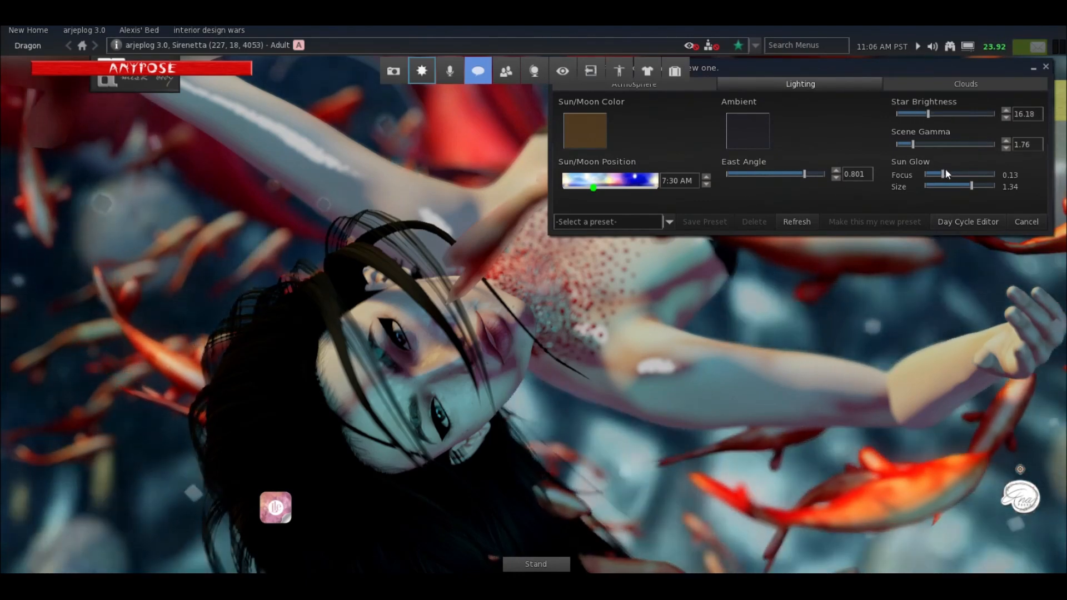
pyautogui.moveTo(944, 173); pyautogui.dragTo(985, 175)
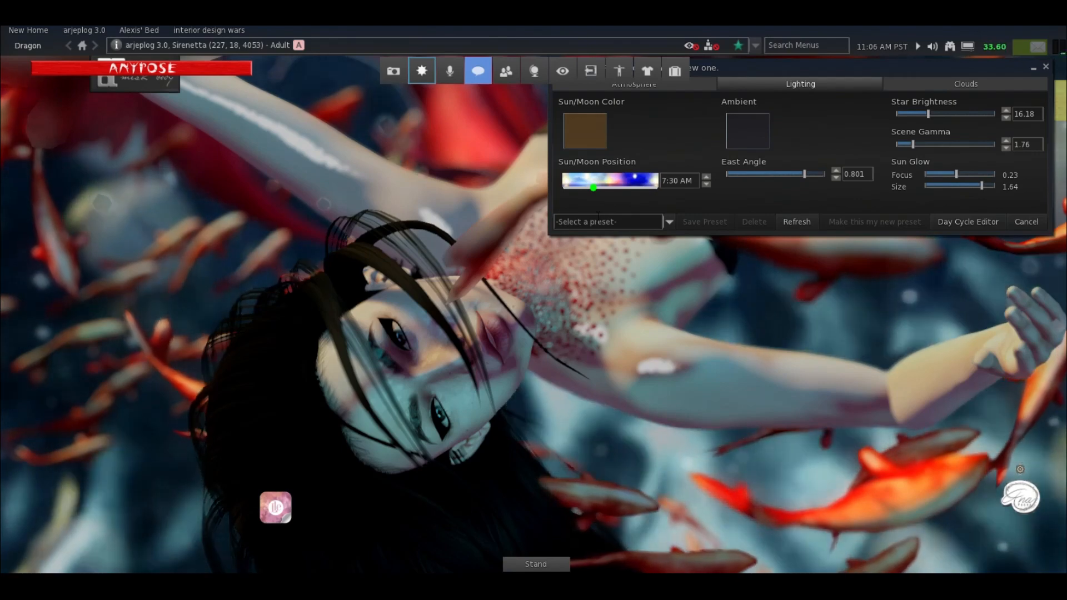
pyautogui.moveTo(596, 188); pyautogui.dragTo(597, 192)
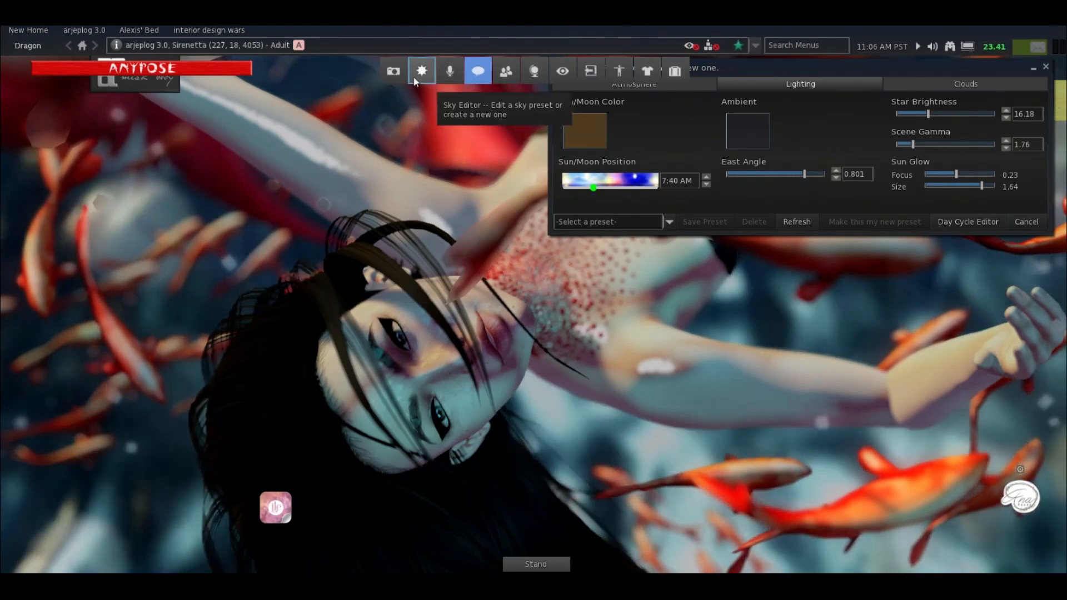
# Save a 2999 x 1559 px snapshot of the scene to the Desktop as a PNG image named Snapshot.
pyautogui.click(396, 73)
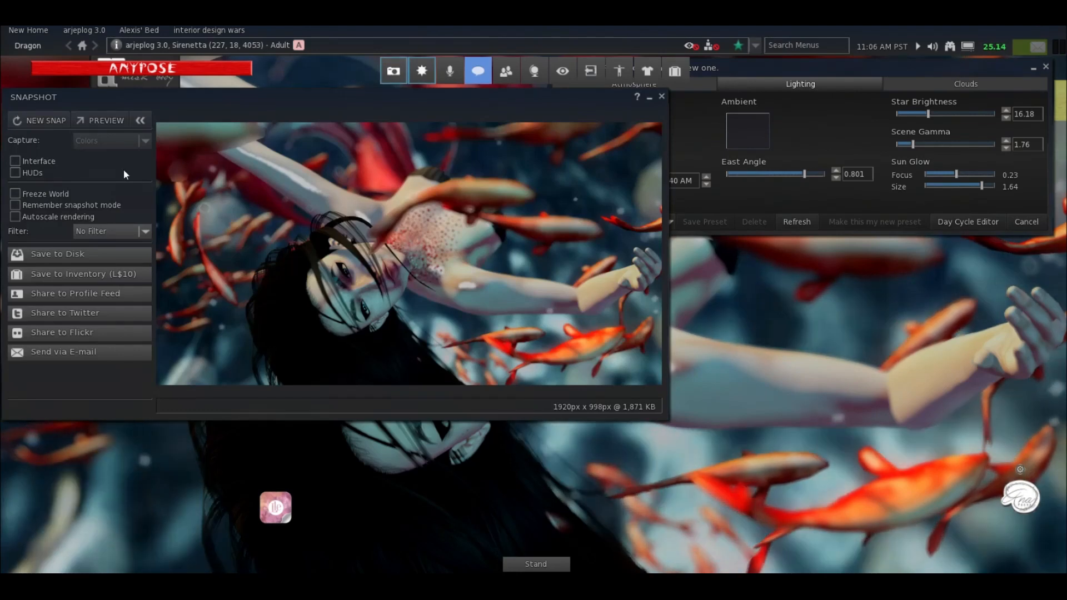
pyautogui.click(128, 254)
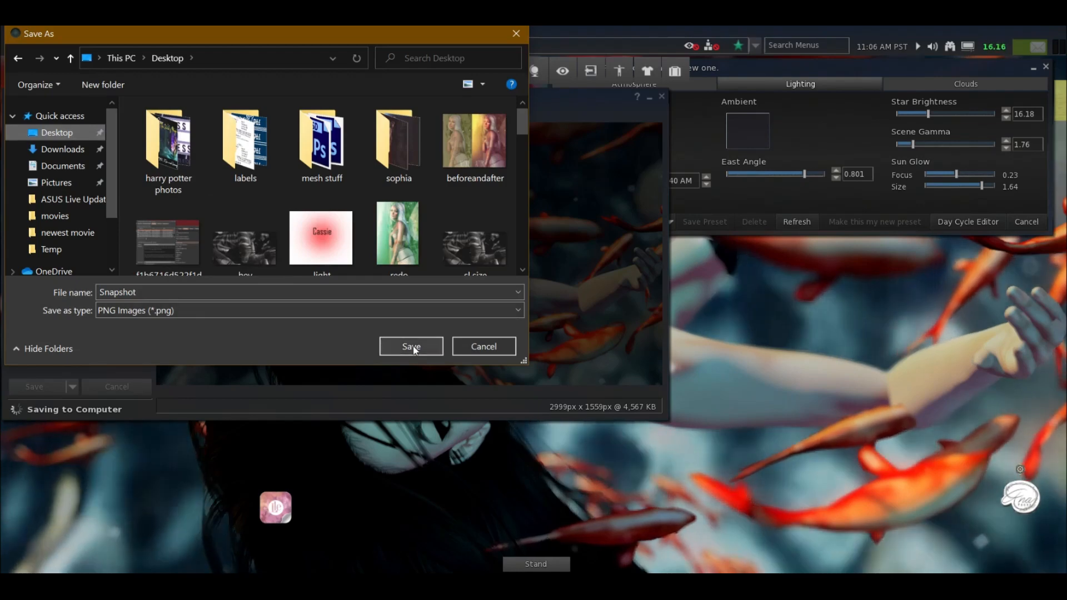
pyautogui.click(414, 345)
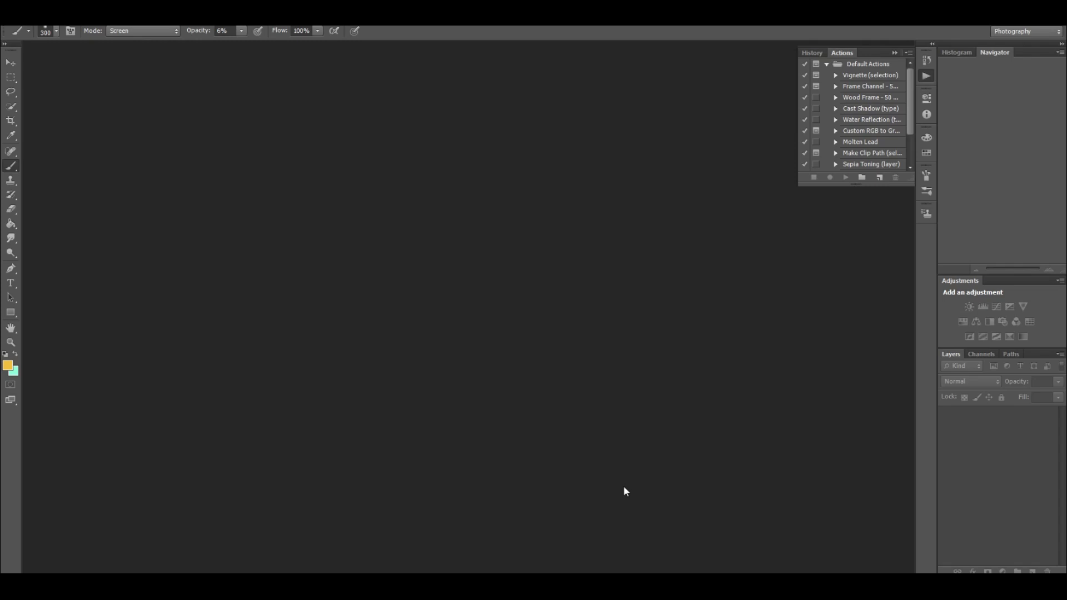
# Switch to Photoshop, collapse the Actions panel and open Snapshot_034 from the Desktop.
pyautogui.click(893, 53)
pyautogui.hotkey('alt', 'f')
pyautogui.click(37, 41)
pyautogui.moveTo(726, 158); pyautogui.dragTo(723, 404)
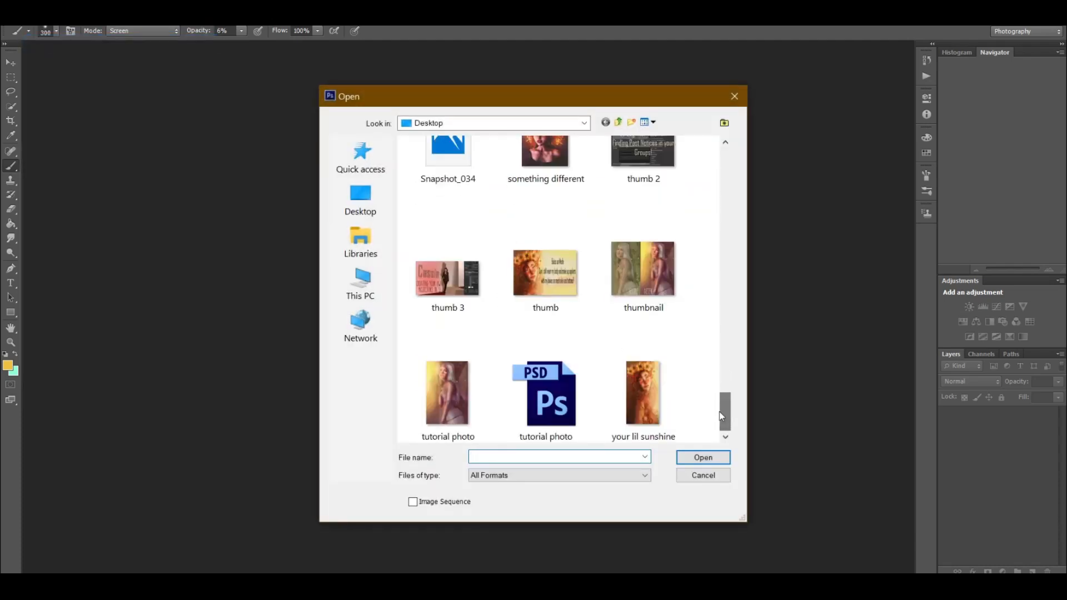
pyautogui.click(458, 164)
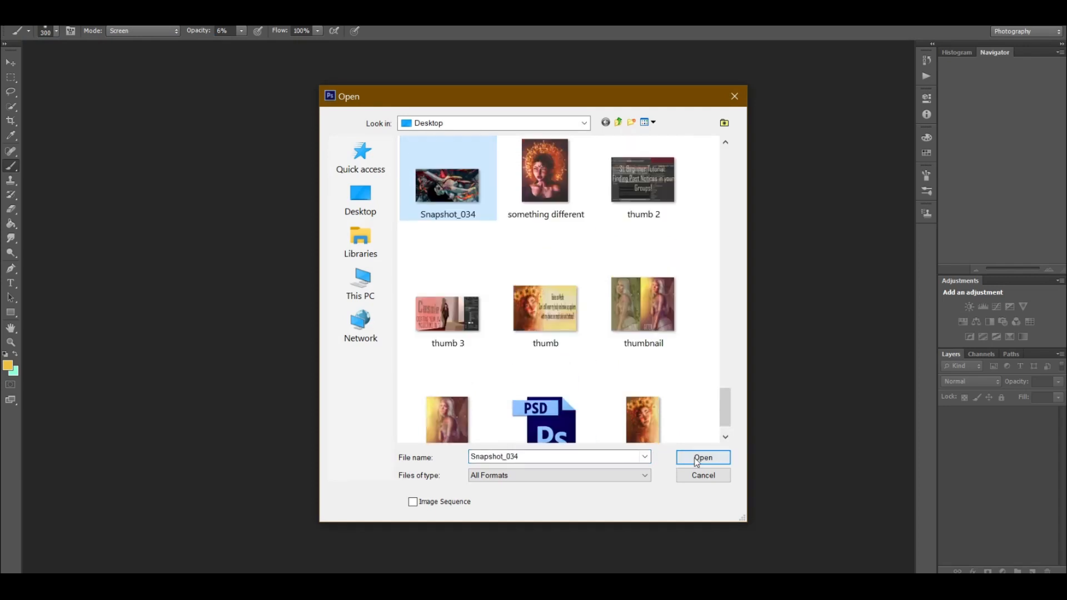
pyautogui.click(695, 457)
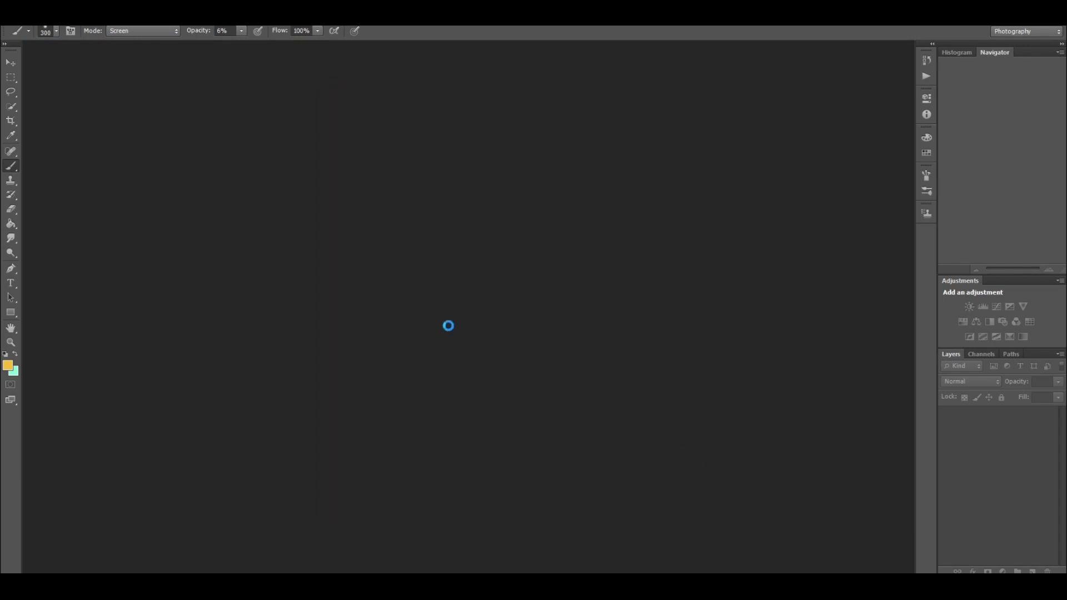